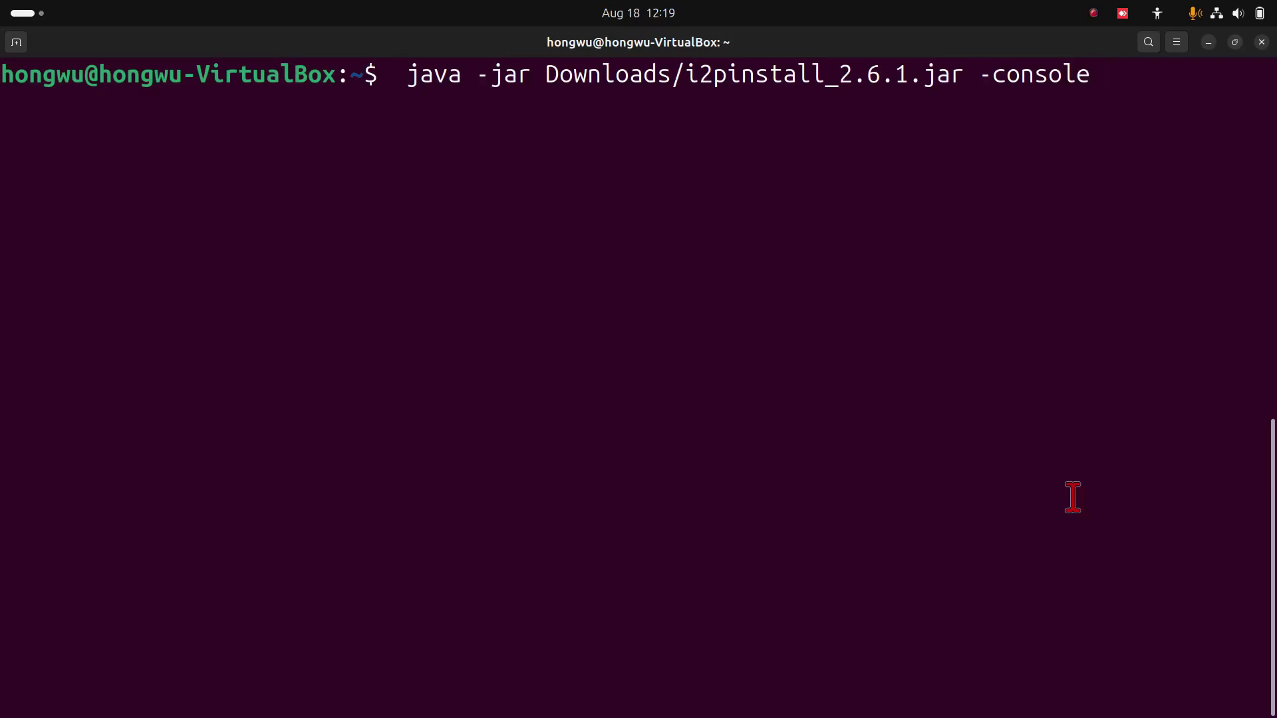
Run the I2P installer in console mode and read its language selection prompt
{"action": "key", "text": "Return"}
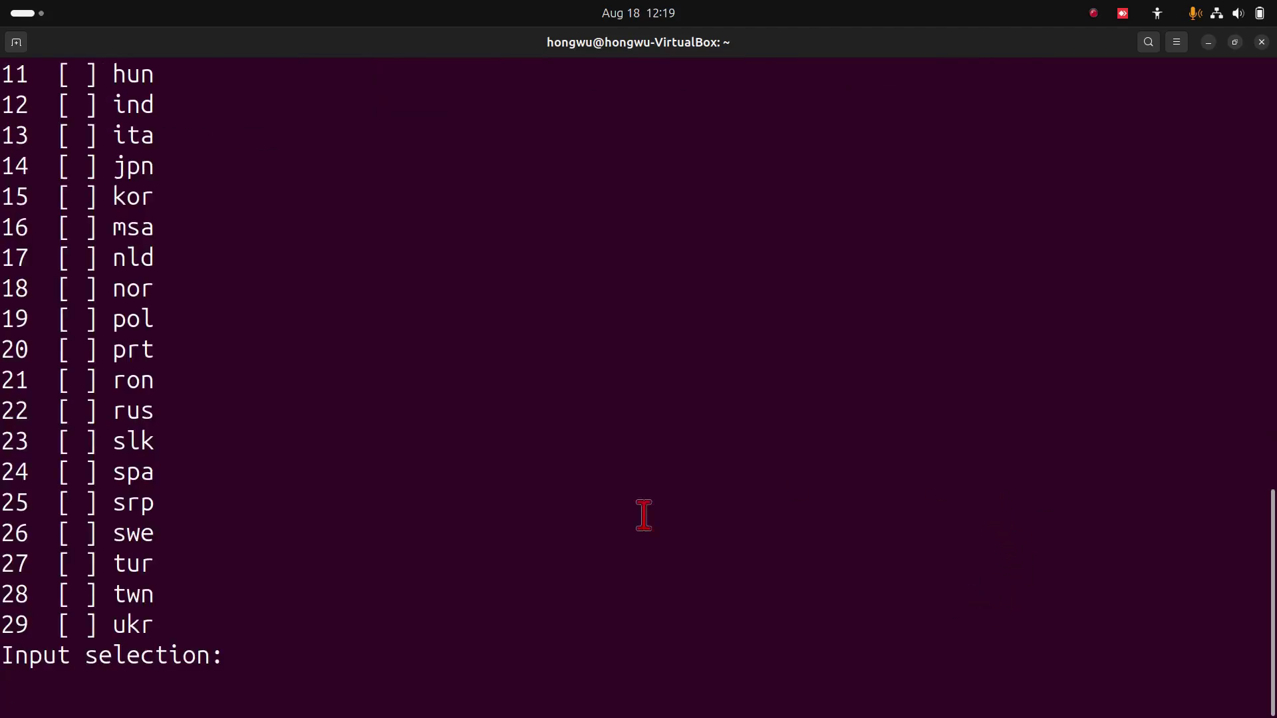
{"action": "scroll", "coordinate": [240, 399], "scroll_direction": "up", "scroll_amount": 6}
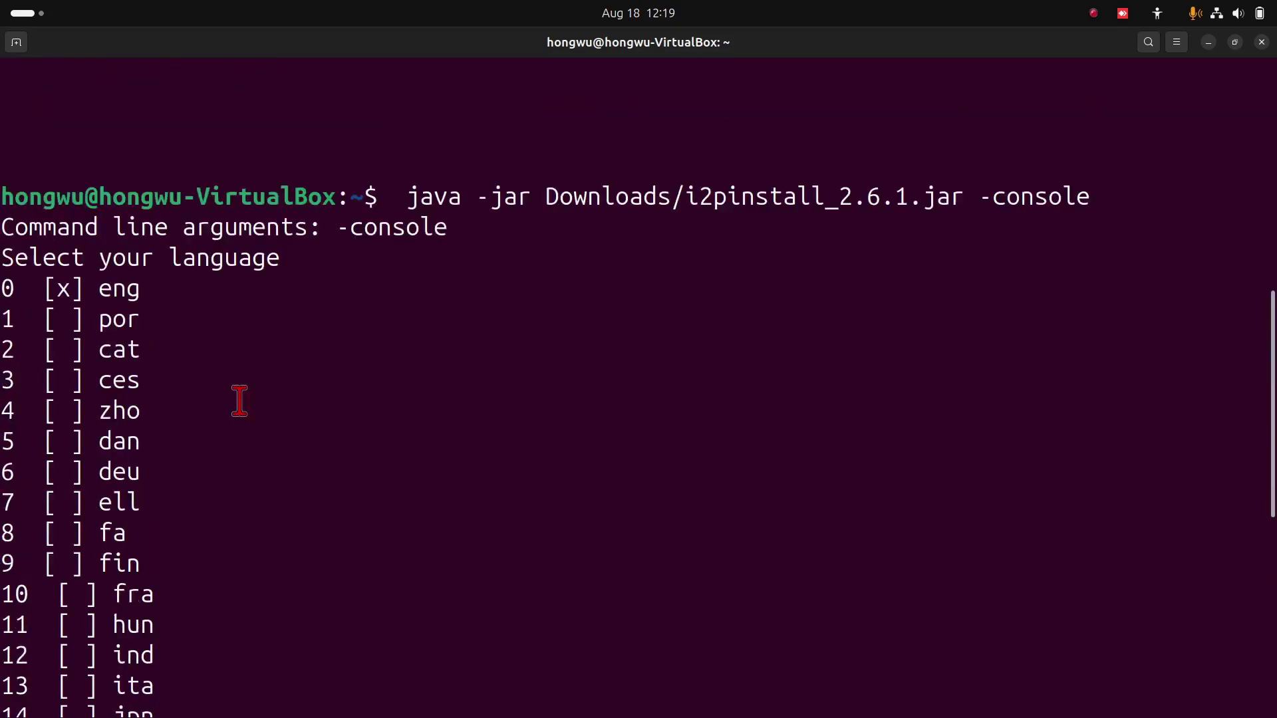
{"action": "double_click", "coordinate": [49, 253]}
{"action": "left_click", "coordinate": [50, 252]}
{"action": "left_click_drag", "start_coordinate": [7, 256], "coordinate": [315, 272]}
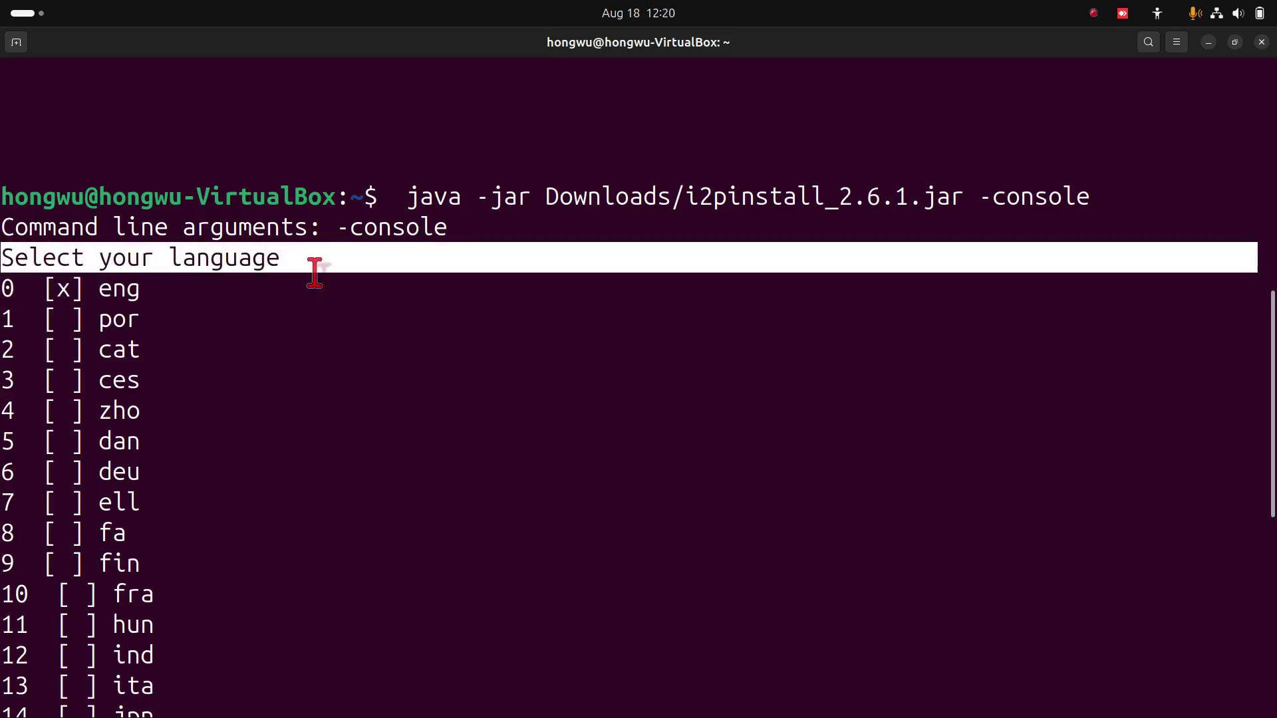
{"action": "left_click", "coordinate": [266, 354]}
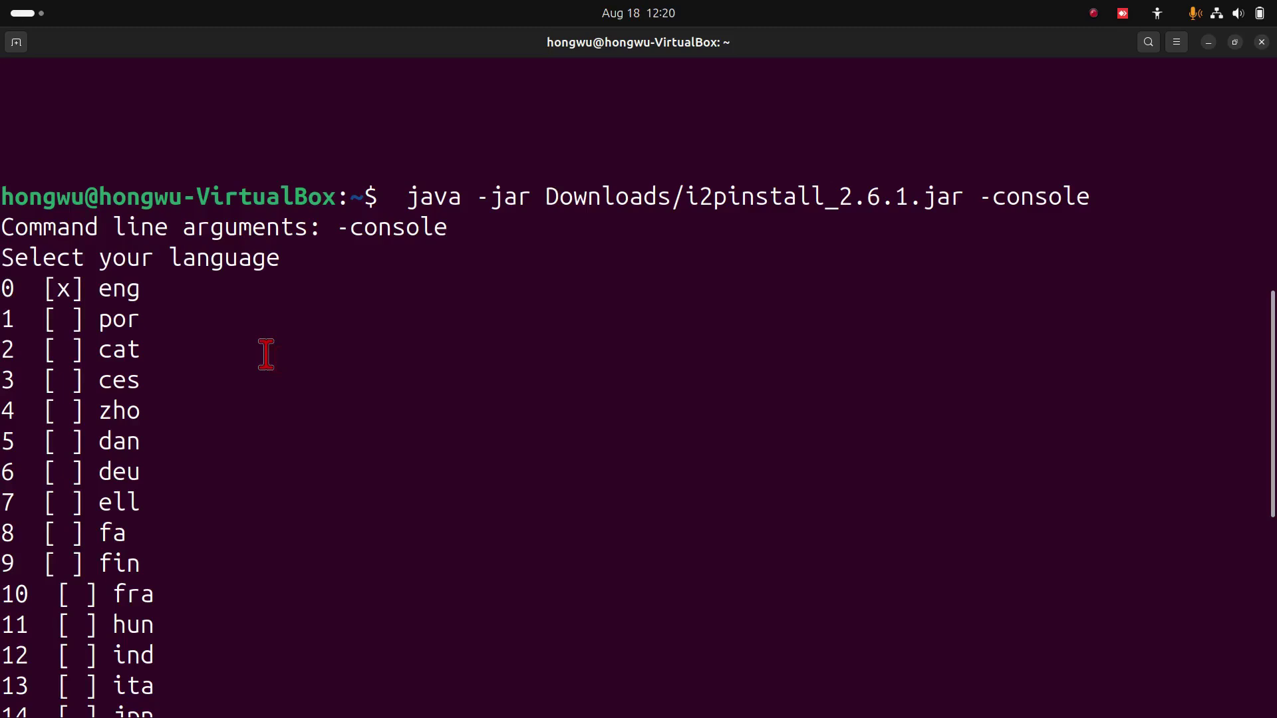
{"action": "scroll", "coordinate": [266, 354], "scroll_direction": "down", "scroll_amount": 6}
Choose English (0) and continue past the welcome screen with 1 to the licence information
{"action": "type", "text": "0"}
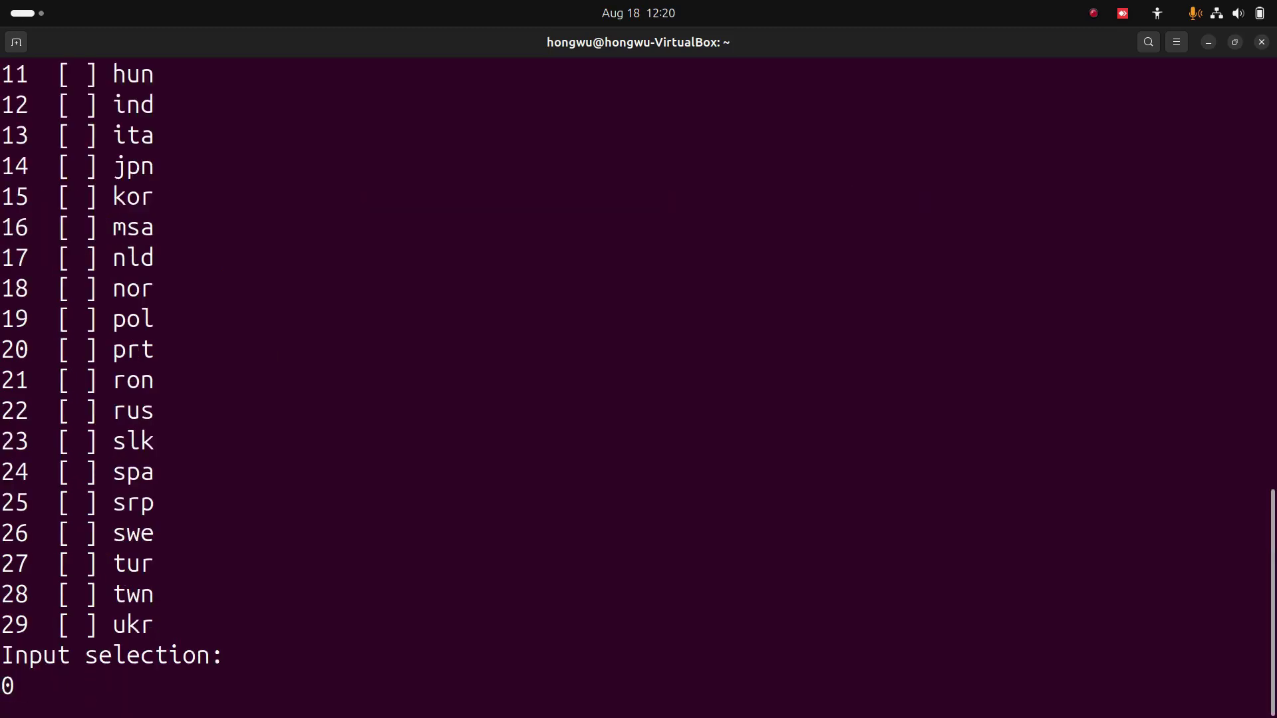
{"action": "key", "text": "Return"}
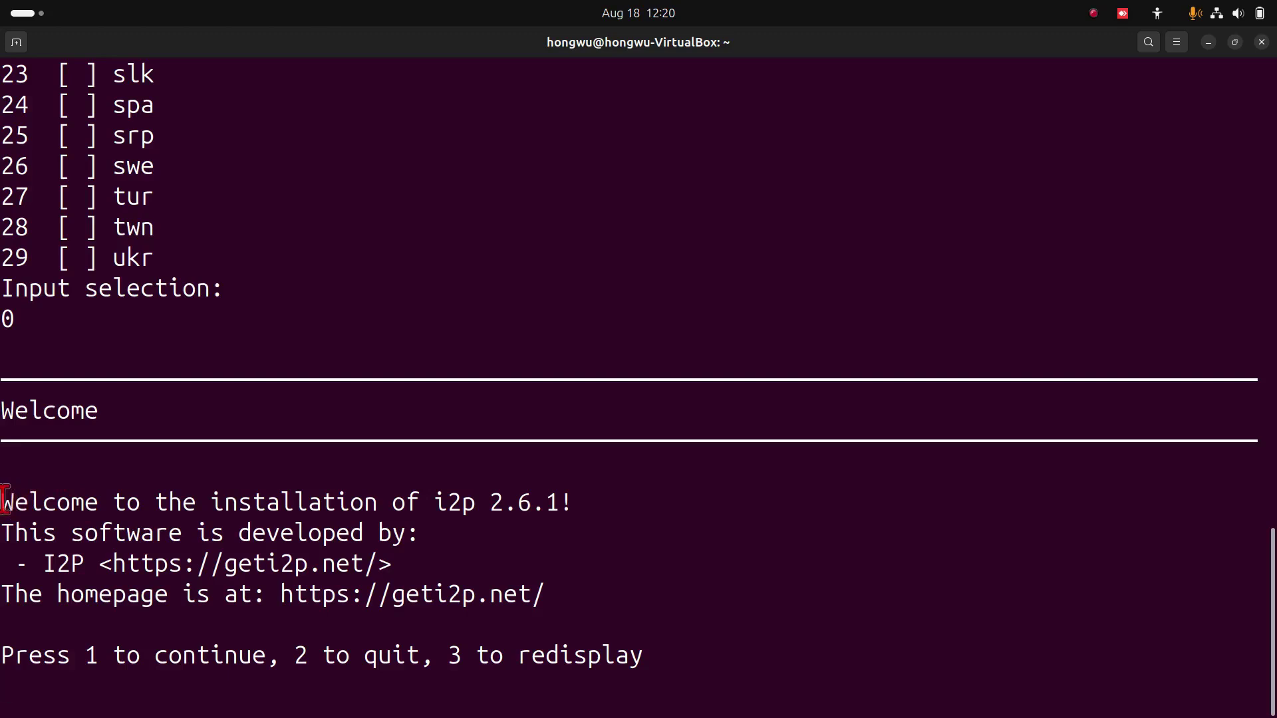
{"action": "left_click_drag", "start_coordinate": [7, 495], "coordinate": [3, 532]}
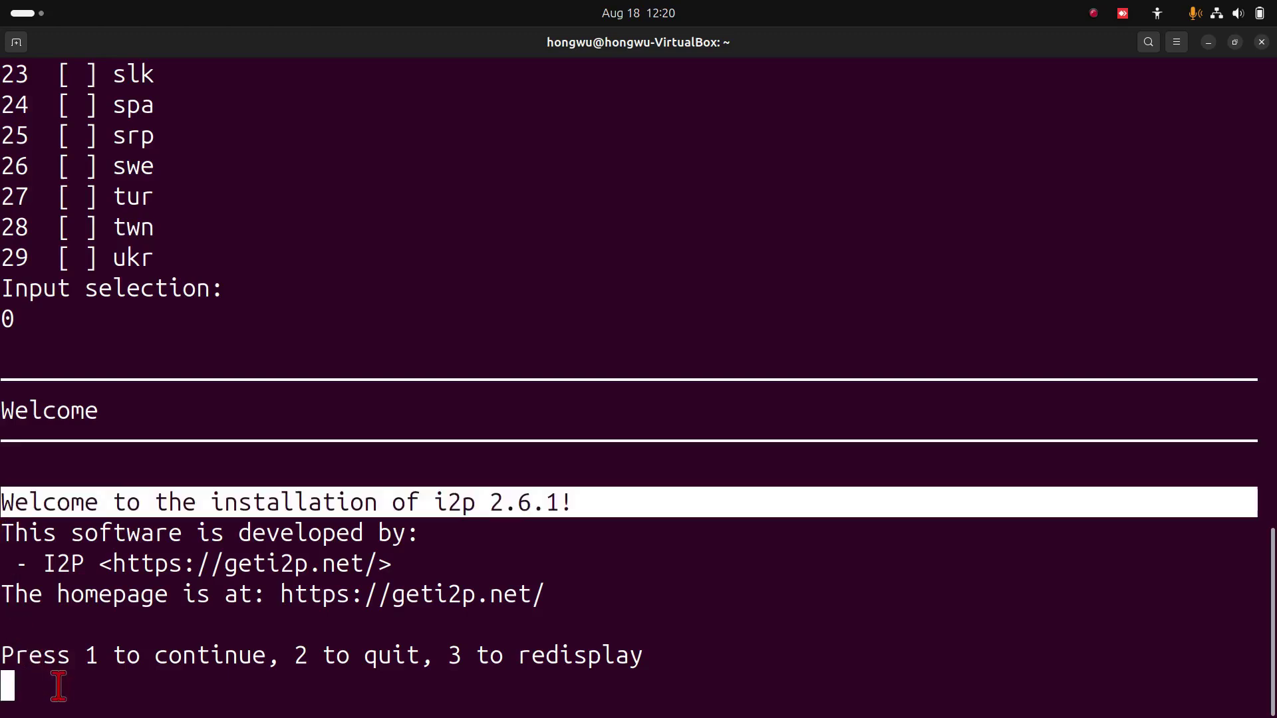
{"action": "type", "text": "1"}
{"action": "key", "text": "Return"}
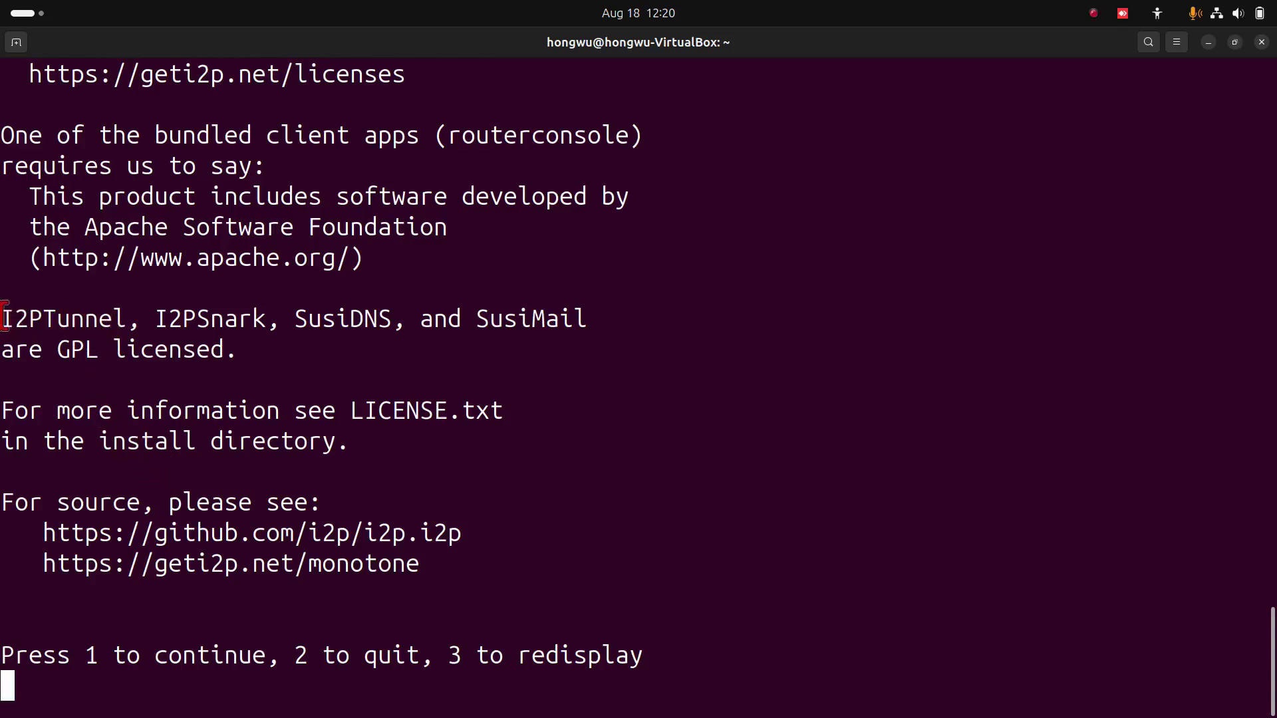
{"action": "triple_click", "coordinate": [4, 339]}
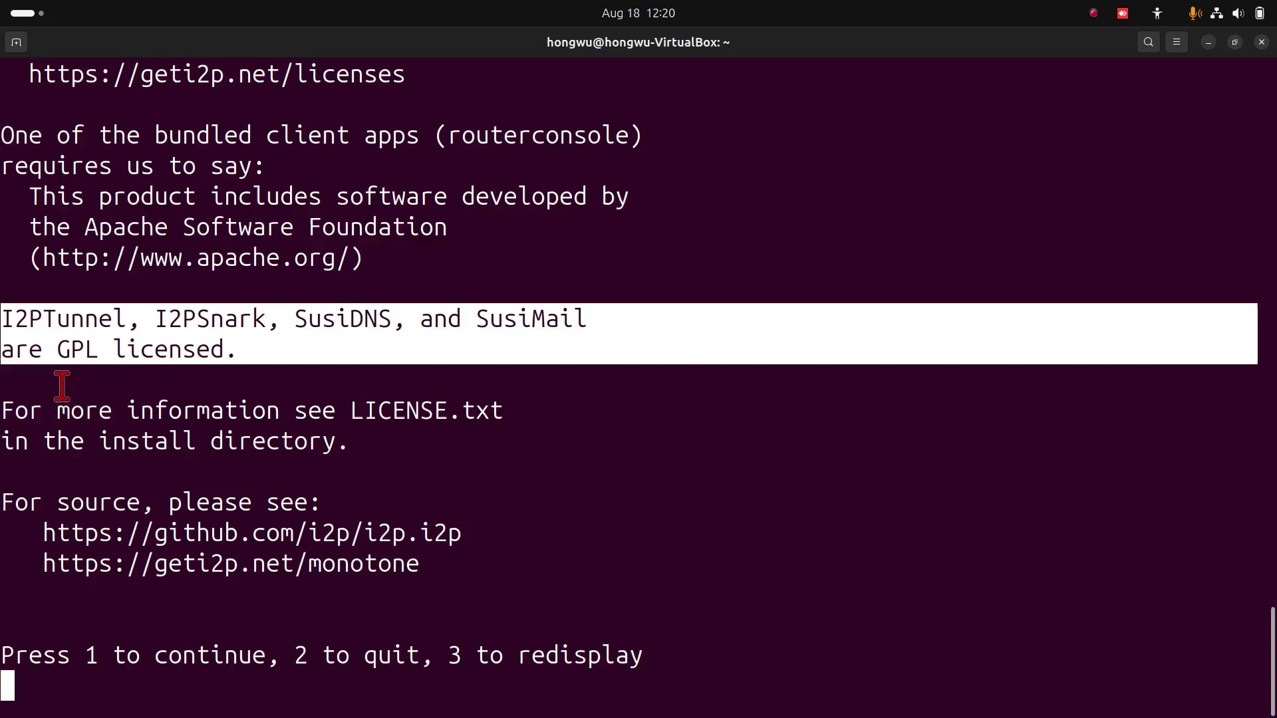
Continue past the licence information and accept the default installation path prompt
{"action": "type", "text": "1"}
{"action": "key", "text": "Return"}
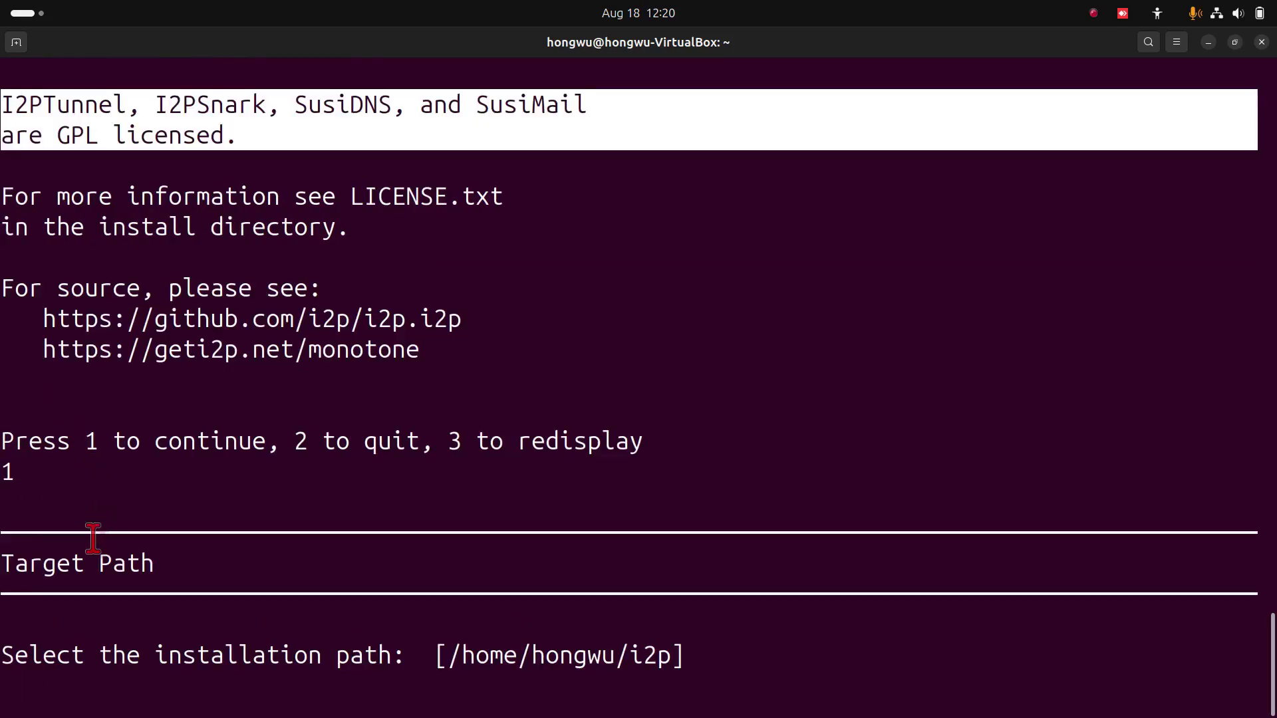
{"action": "left_click_drag", "start_coordinate": [5, 654], "coordinate": [674, 656]}
{"action": "key", "text": "ctrl+c"}
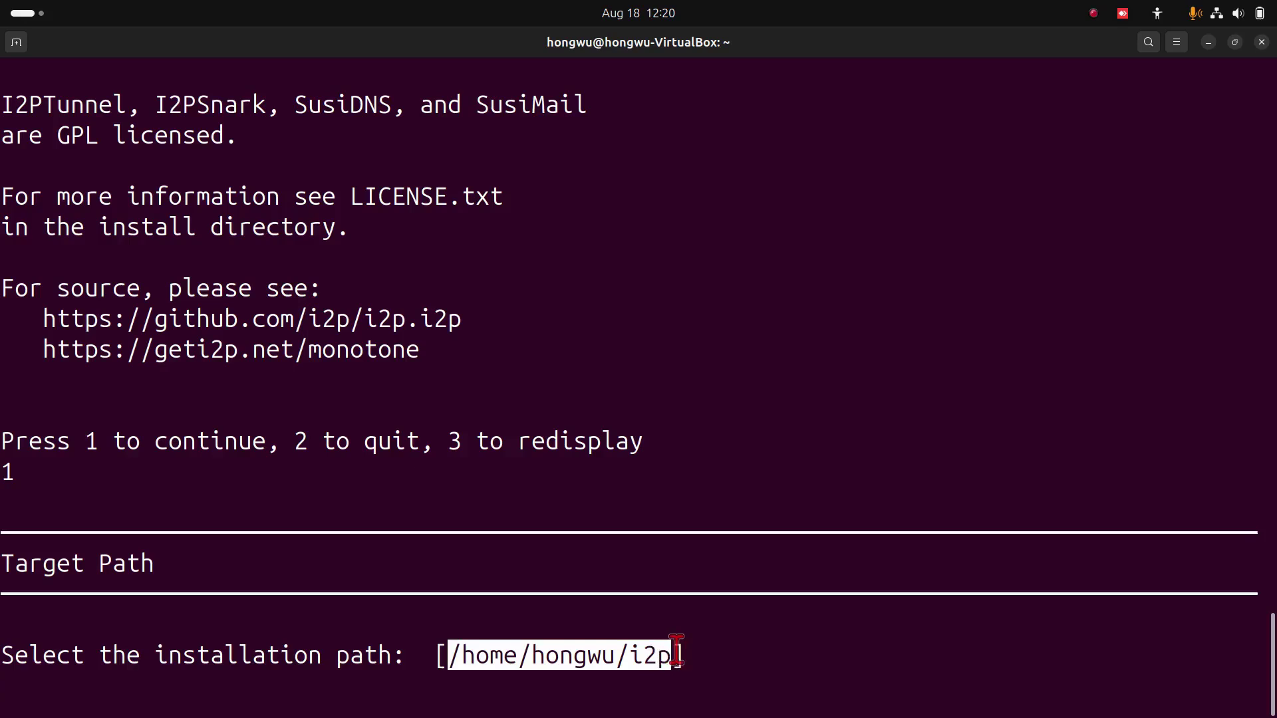
{"action": "left_click", "coordinate": [714, 659]}
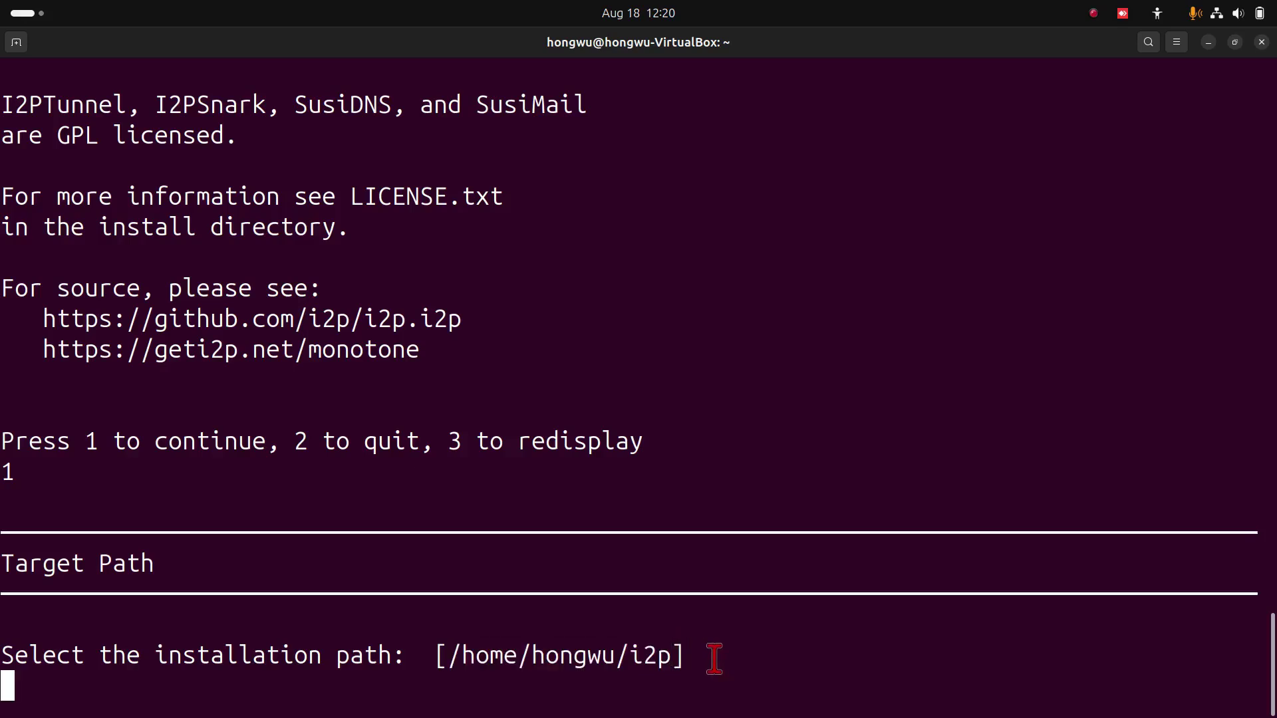
{"action": "key", "text": "Return"}
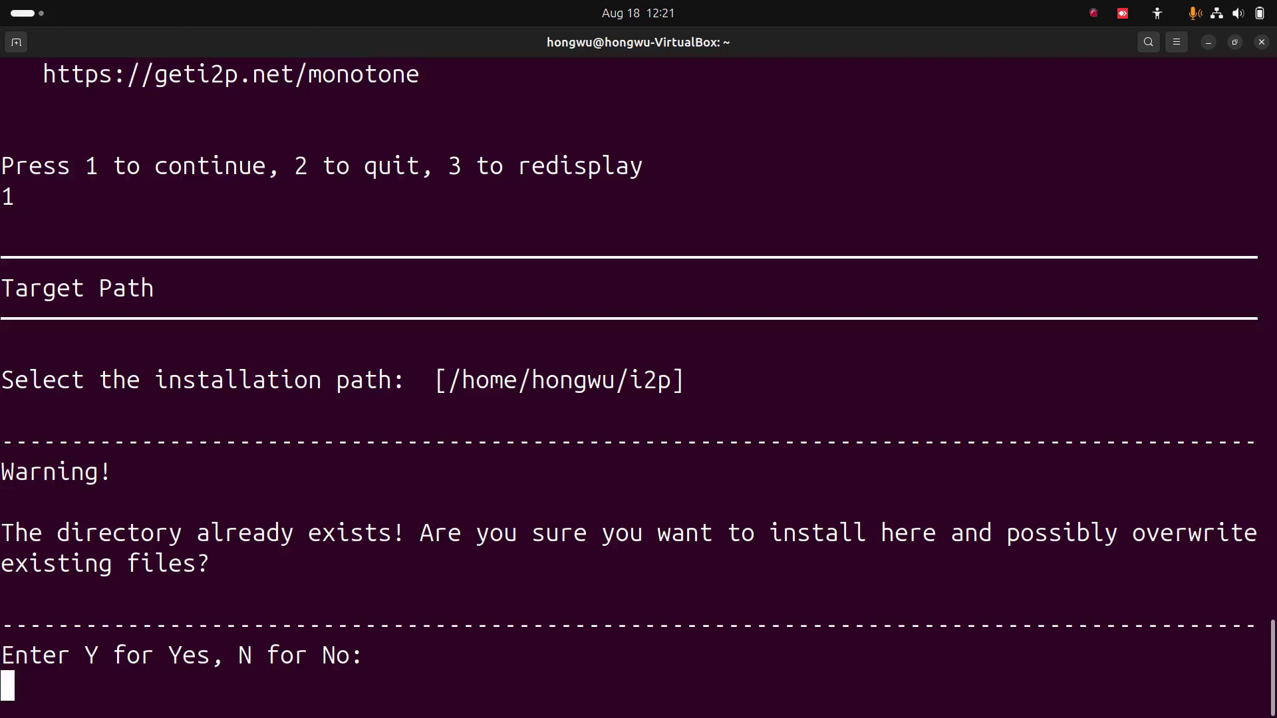
Decline overwriting the existing i2p folder and install into a new i2p-2.6.1 folder instead
{"action": "type", "text": "n"}
{"action": "key", "text": "Return"}
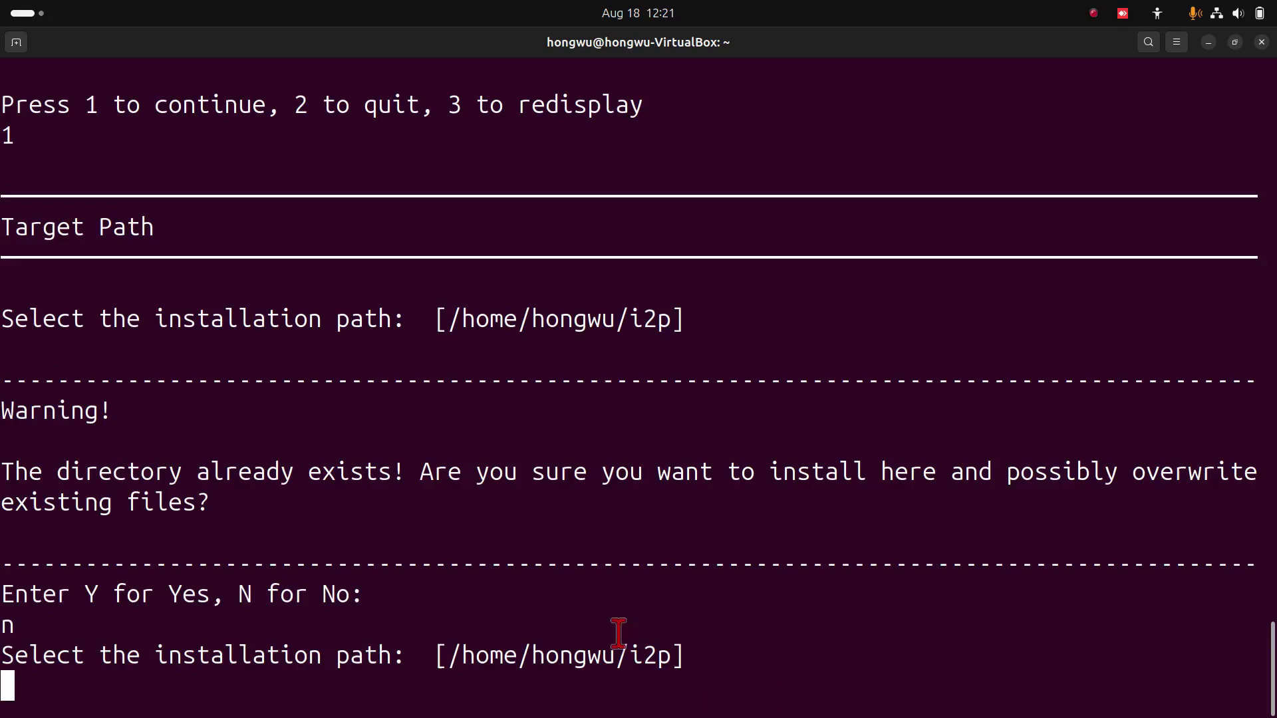
{"action": "left_click_drag", "start_coordinate": [451, 655], "coordinate": [669, 655]}
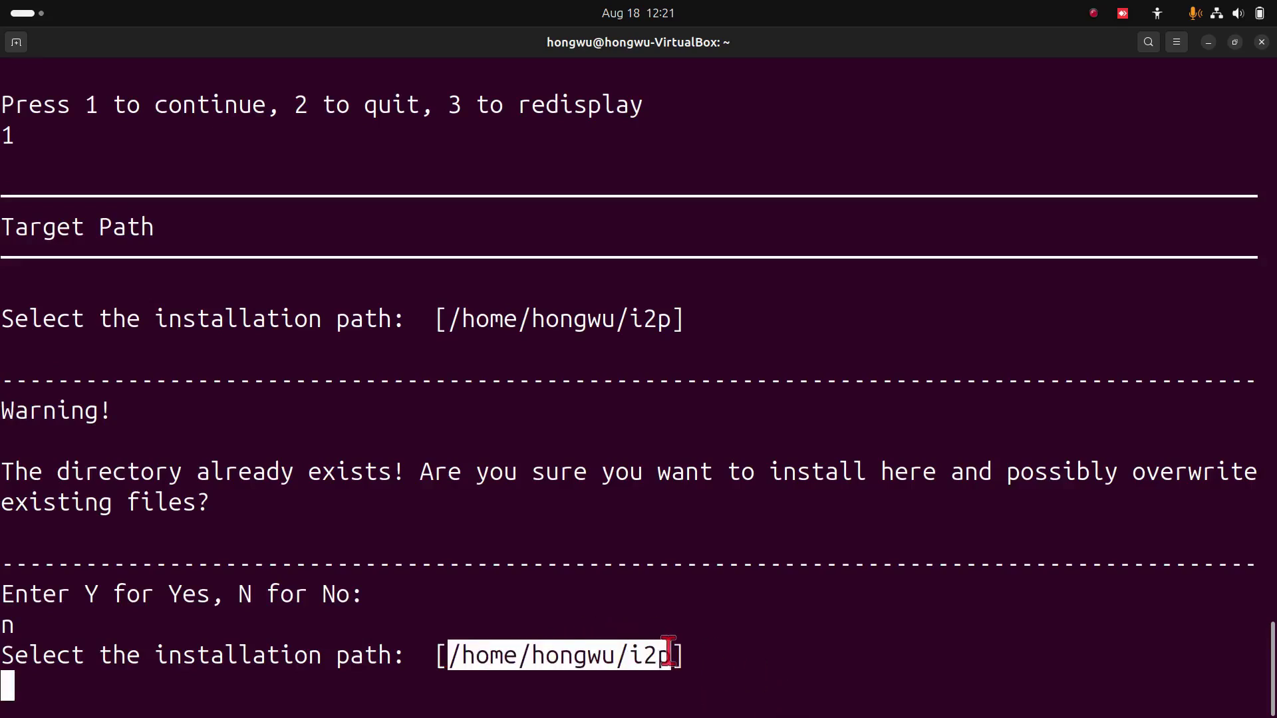
{"action": "middle_click", "coordinate": [668, 655]}
{"action": "type", "text": "-"}
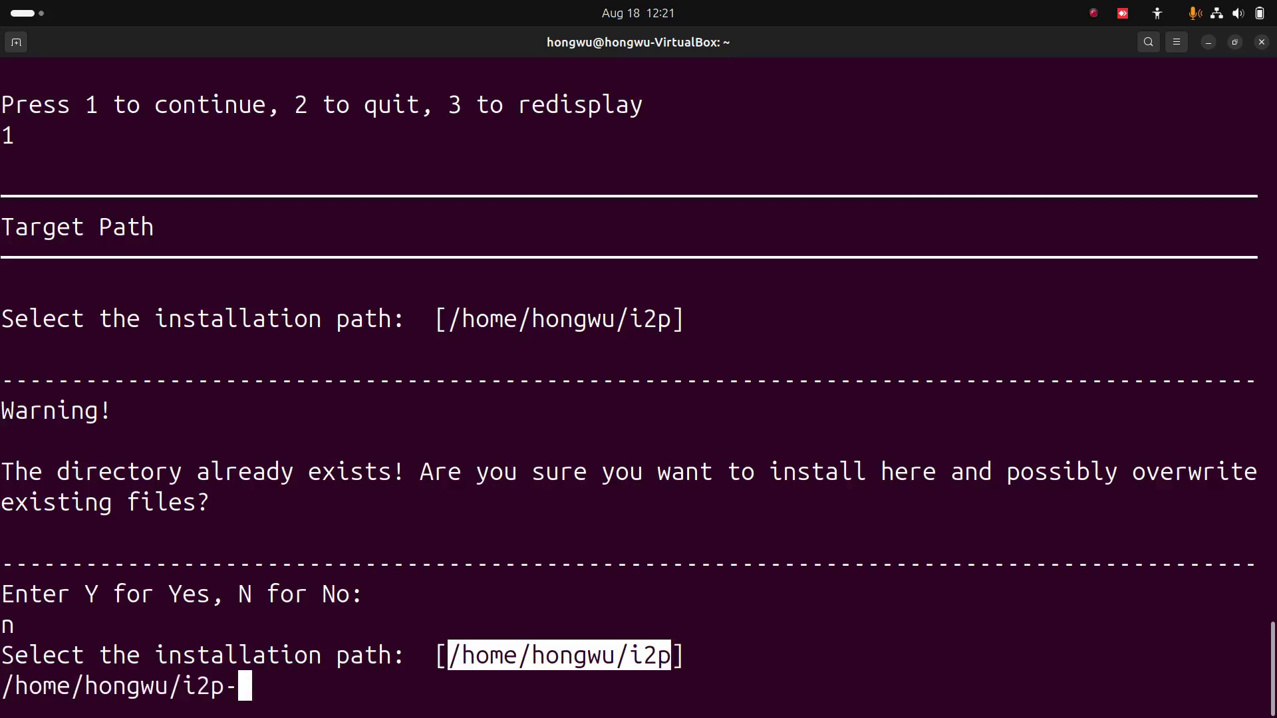
{"action": "type", "text": "2.6.1"}
{"action": "key", "text": "Return"}
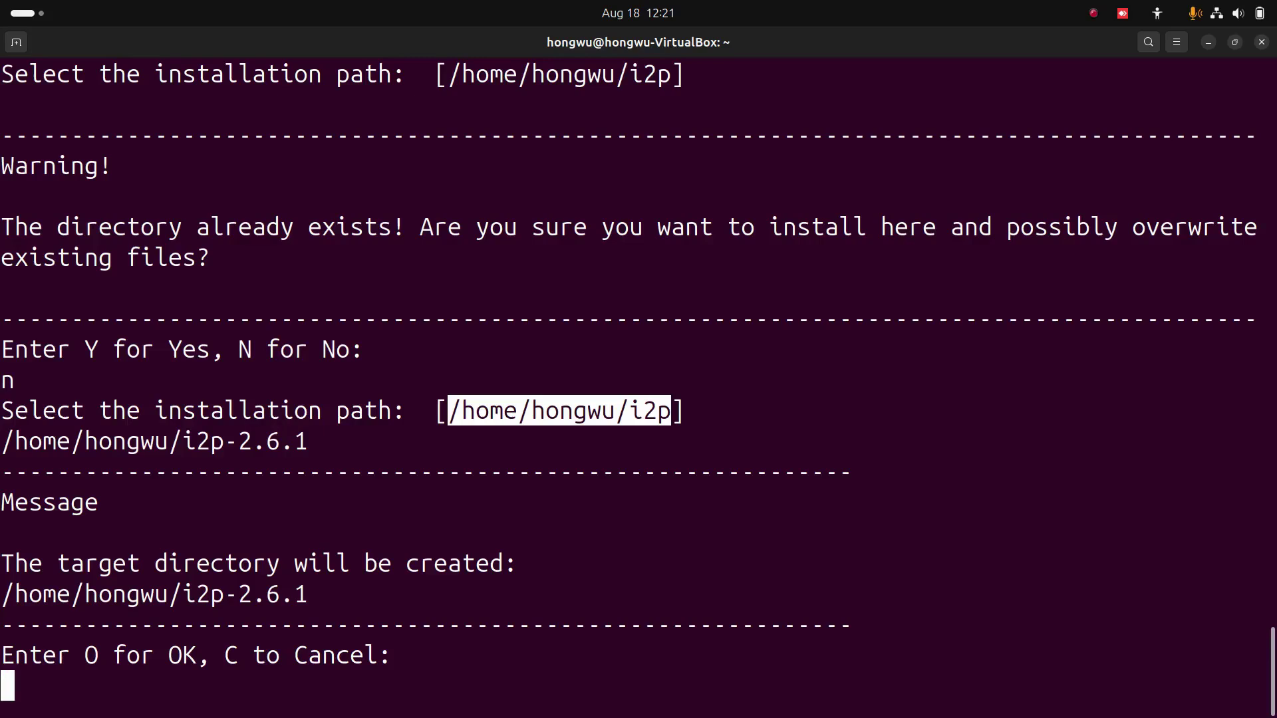
Confirm creating the target directory with o and start installing with 1
{"action": "type", "text": "o"}
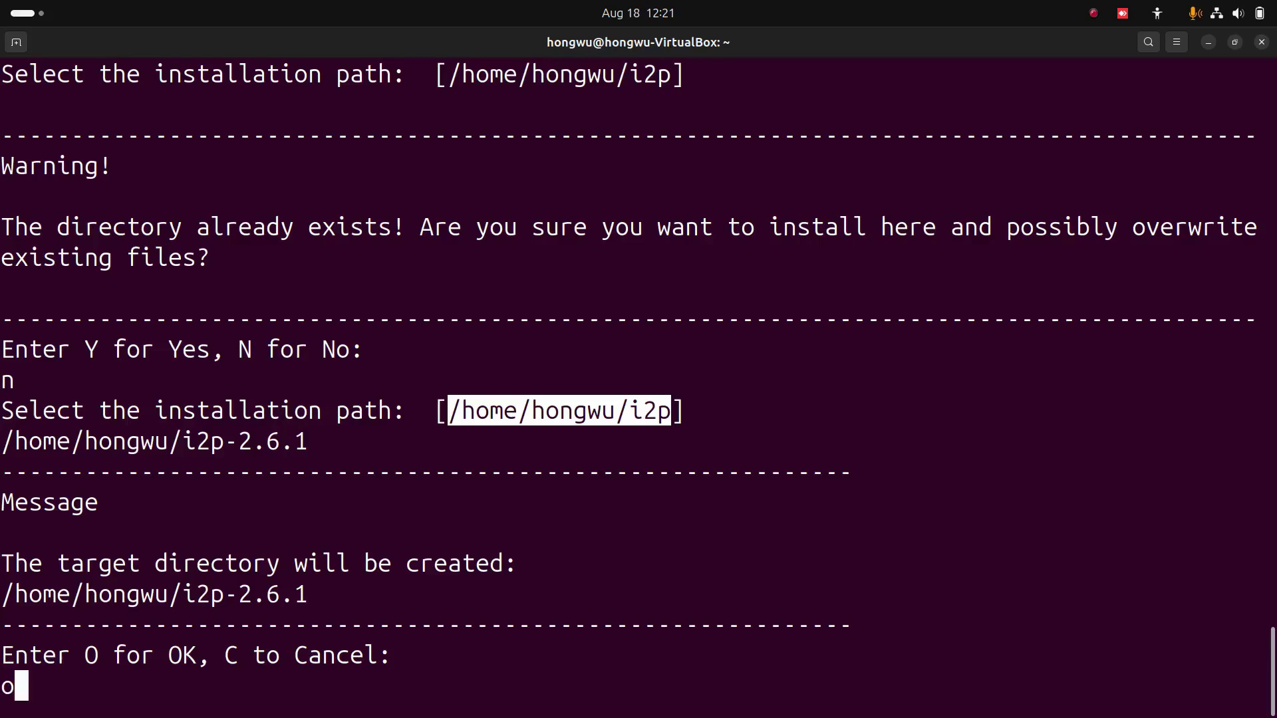
{"action": "key", "text": "Return"}
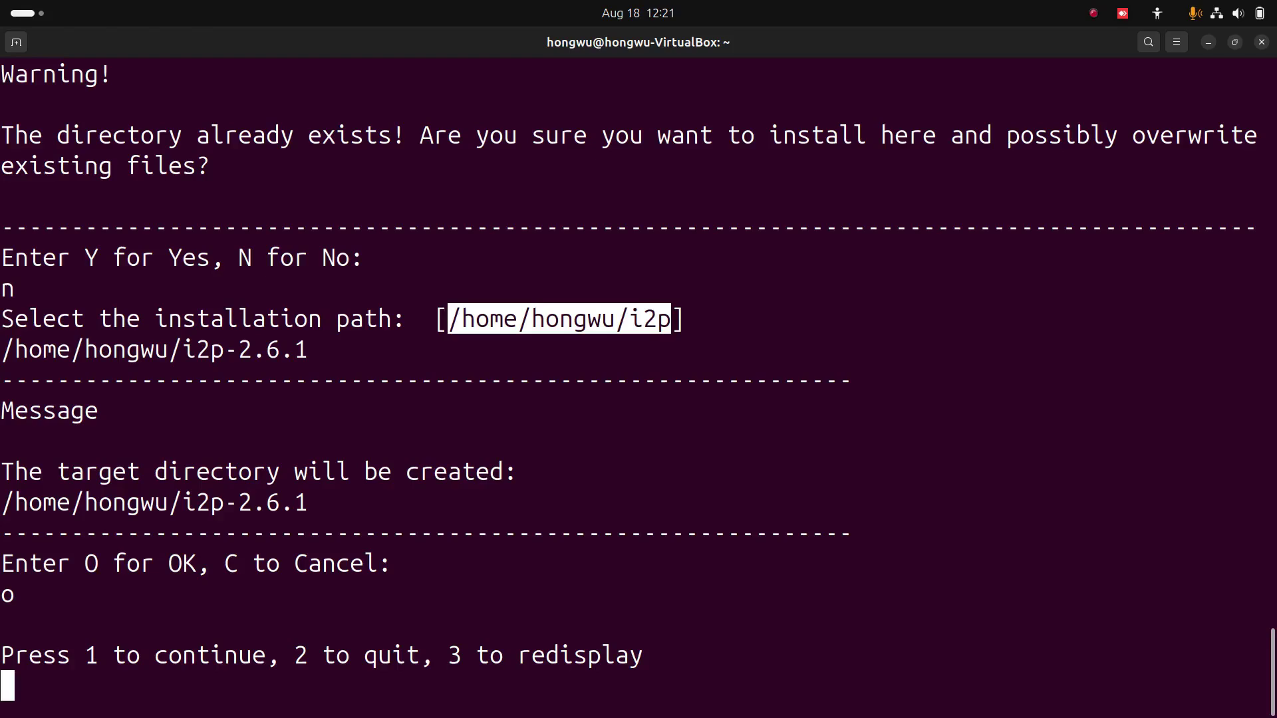
{"action": "type", "text": "1"}
{"action": "key", "text": "Return"}
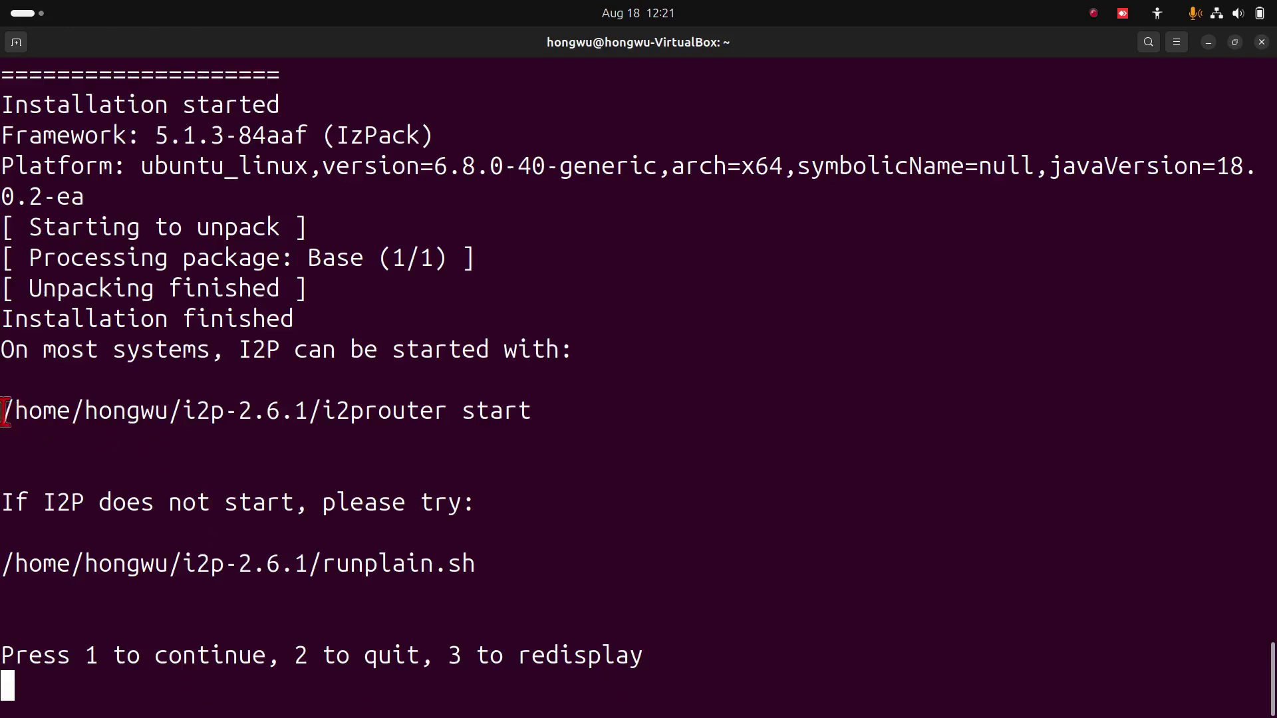
Enter 1 to finish the console installation so it reports success and returns to the shell
{"action": "left_click_drag", "start_coordinate": [5, 412], "coordinate": [4, 439]}
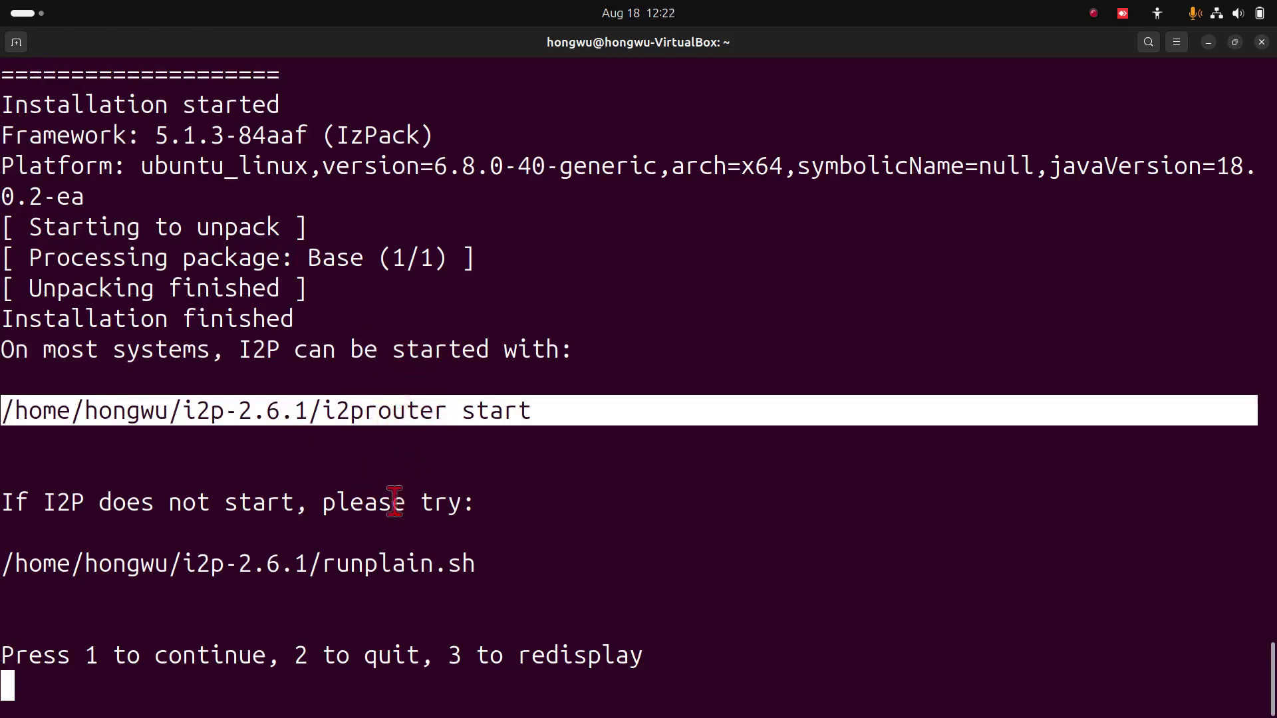
{"action": "type", "text": "1"}
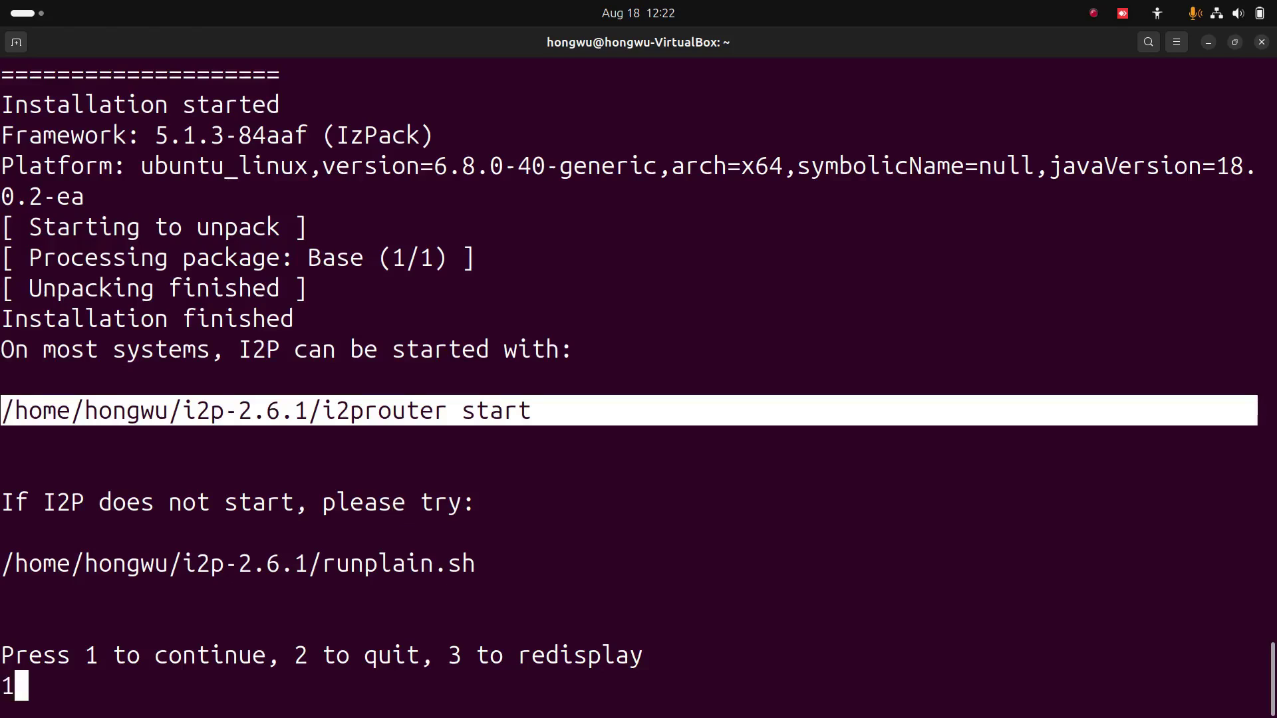
{"action": "key", "text": "Return"}
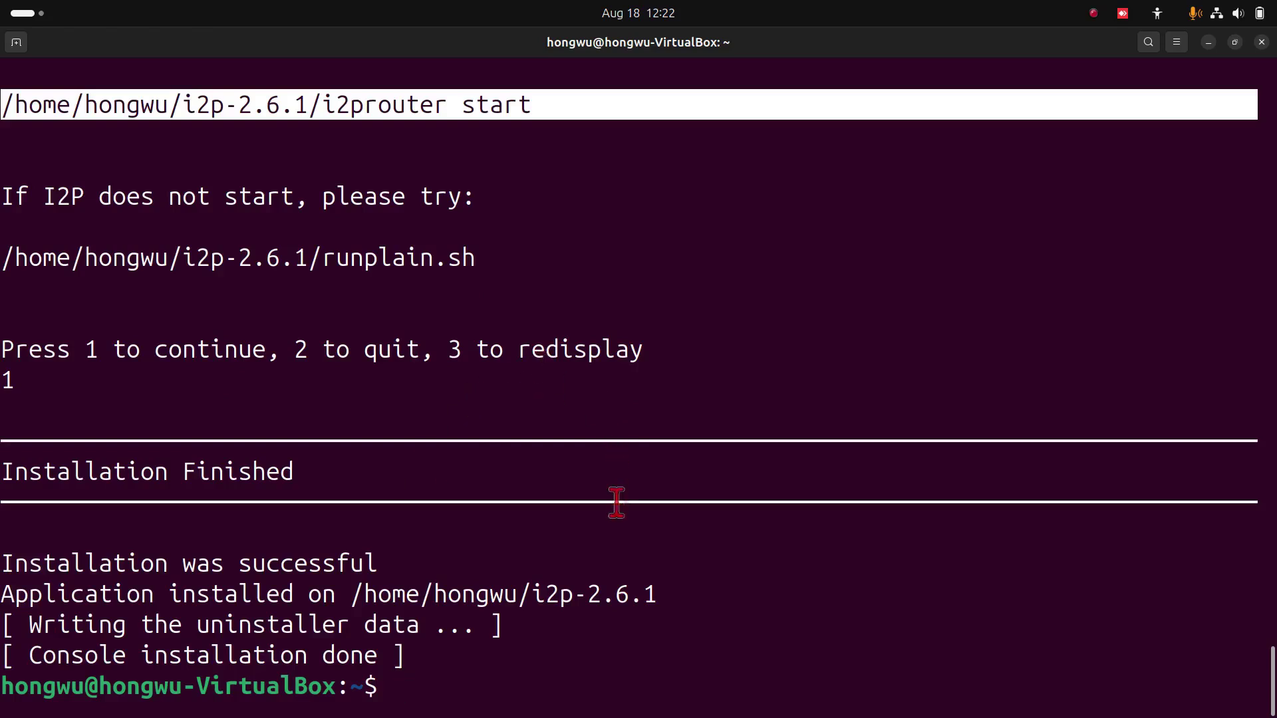
{"action": "left_click", "coordinate": [618, 561]}
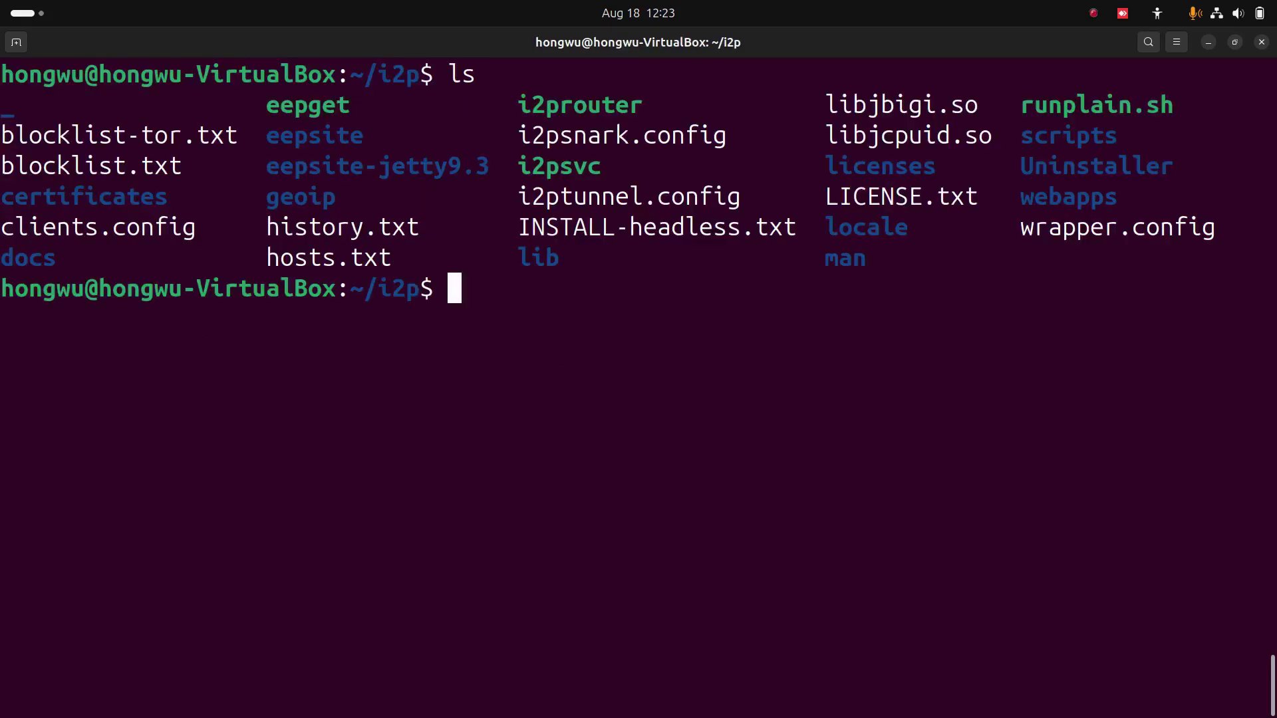
Check the I2P service with ./i2prouter status, which shows it is not running
{"action": "type", "text": "./"}
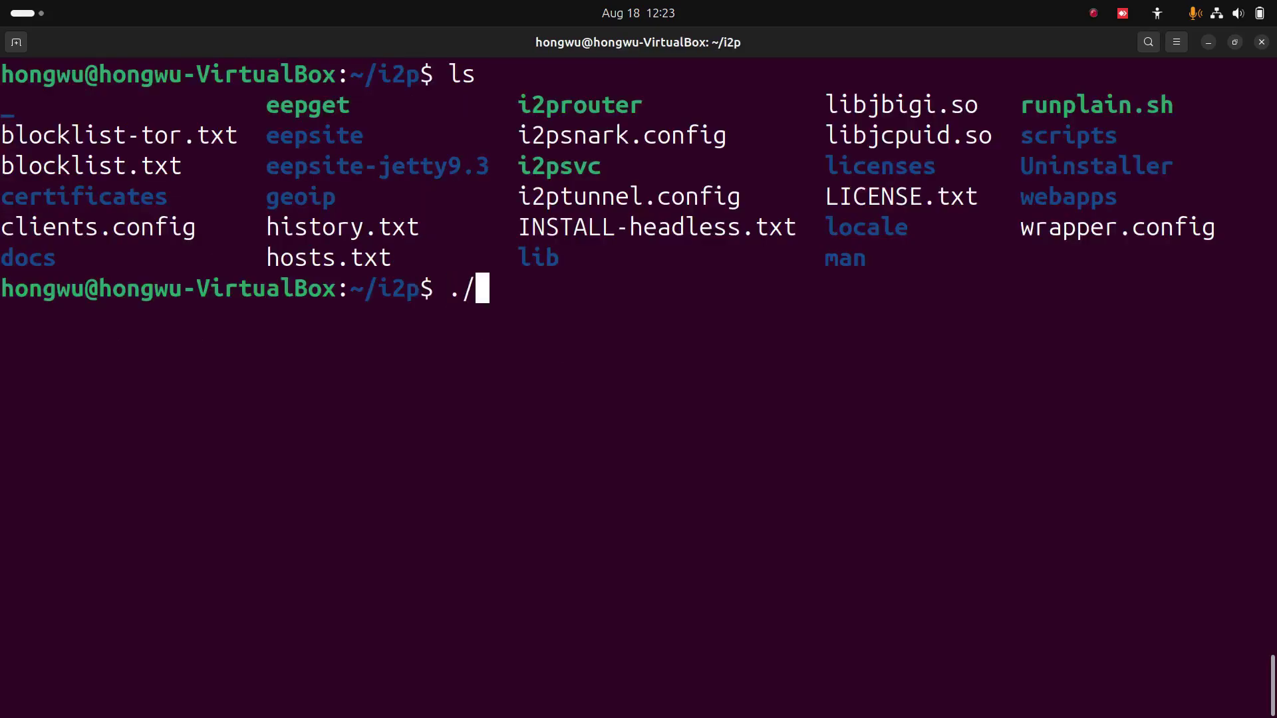
{"action": "type", "text": "i2pr"}
{"action": "key", "text": "Tab"}
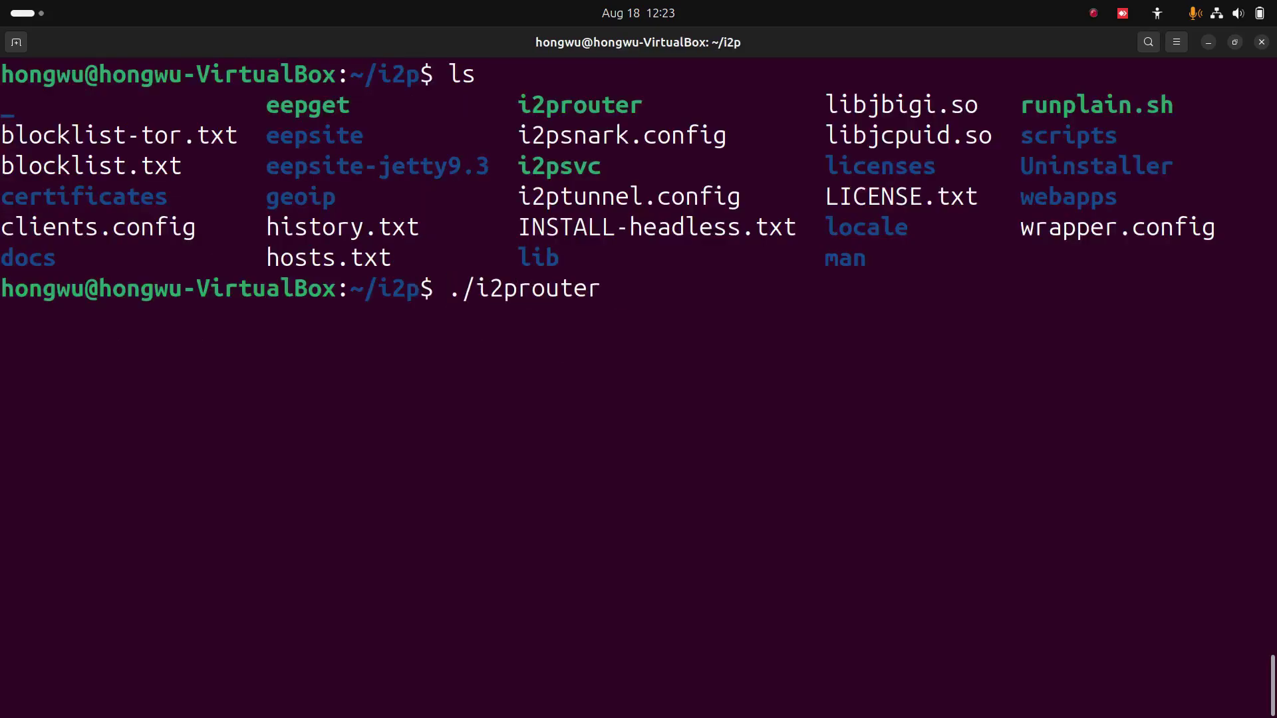
{"action": "type", "text": "status"}
{"action": "key", "text": "Return"}
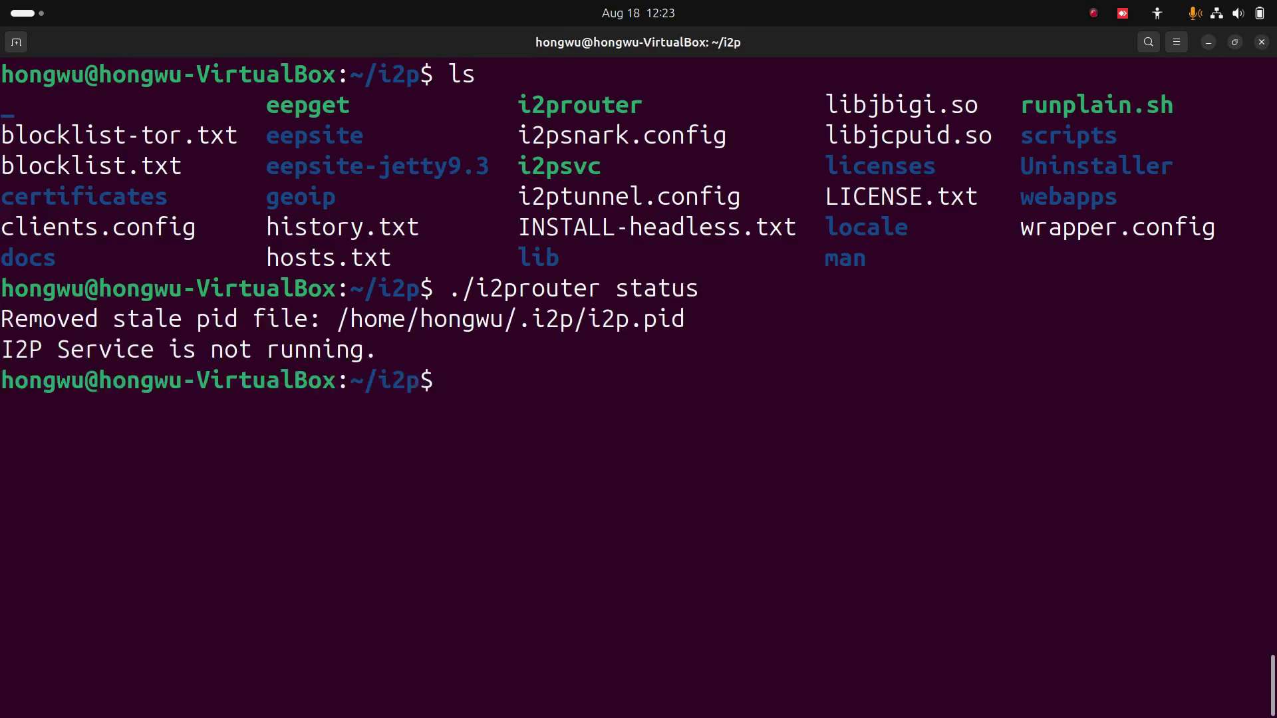
Start the I2P router with ./i2prouter start
{"action": "key", "text": "Up"}
{"action": "key", "text": "BackSpace"}
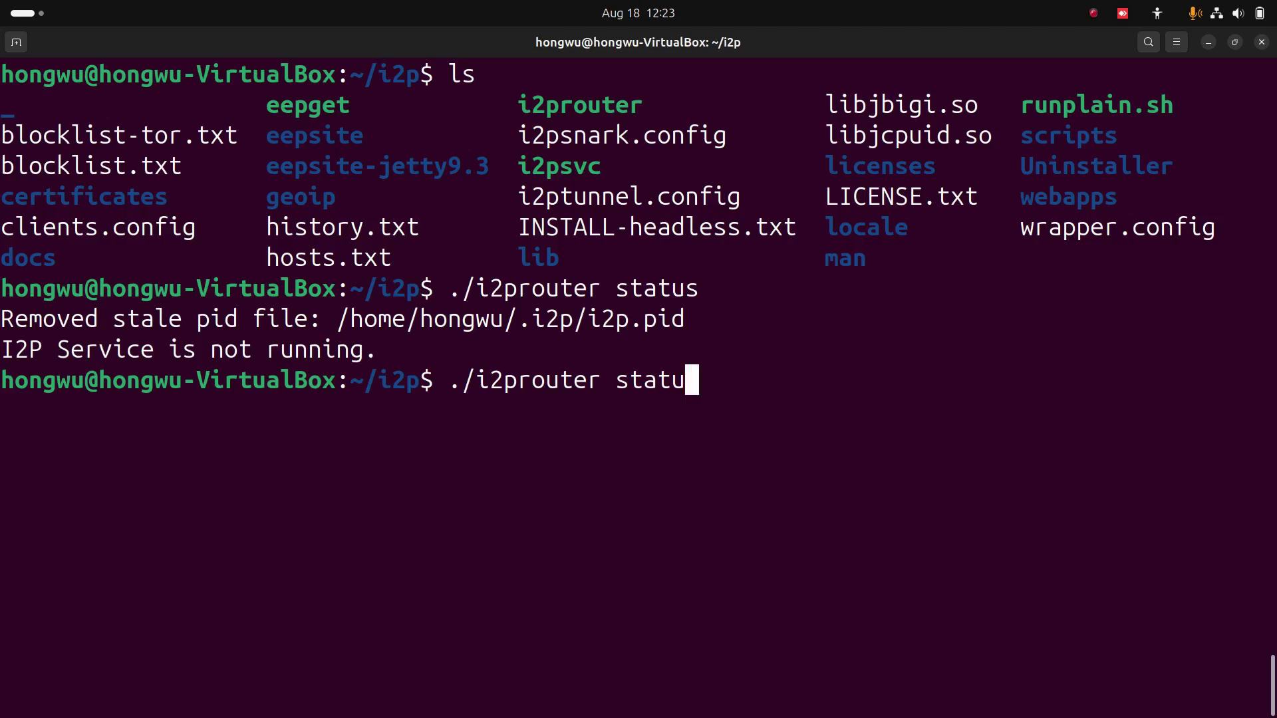
{"action": "key", "text": "BackSpace"}
{"action": "key", "text": "BackSpace"}
{"action": "type", "text": "rt"}
{"action": "key", "text": "Return"}
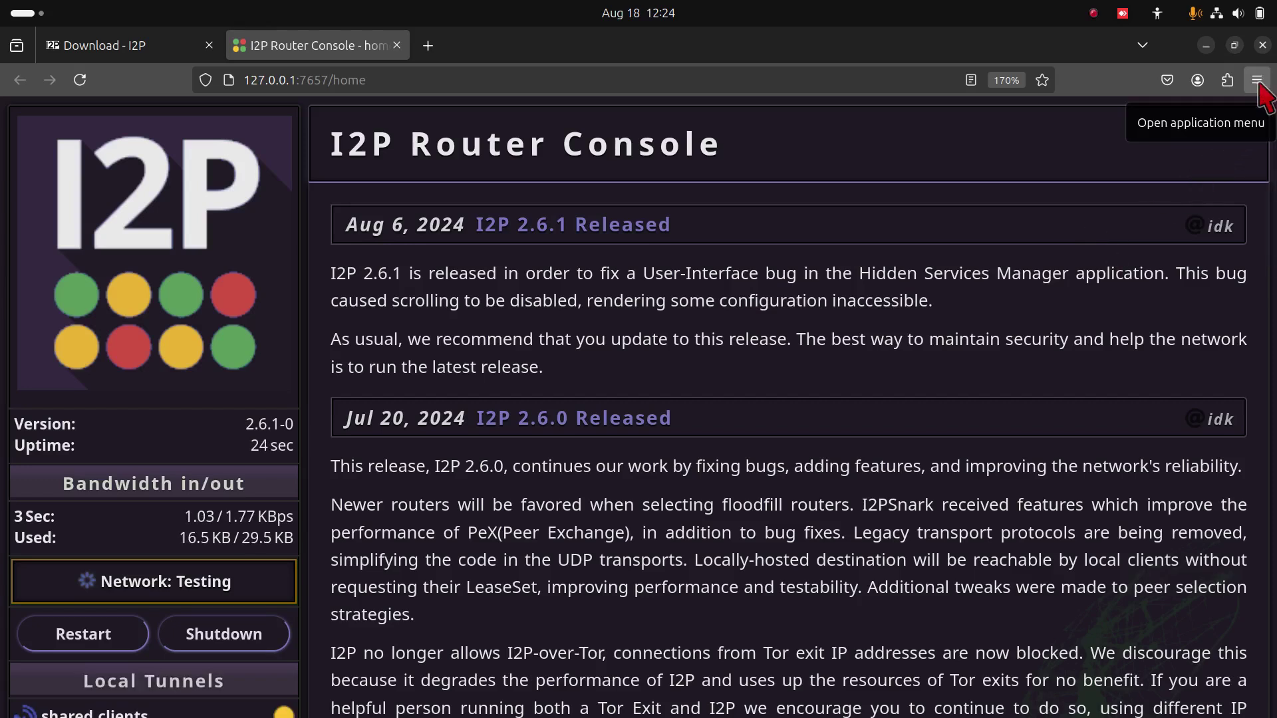
Open Firefox Settings at 110% zoom and search the settings for 'prox'
{"action": "left_click", "coordinate": [1257, 81]}
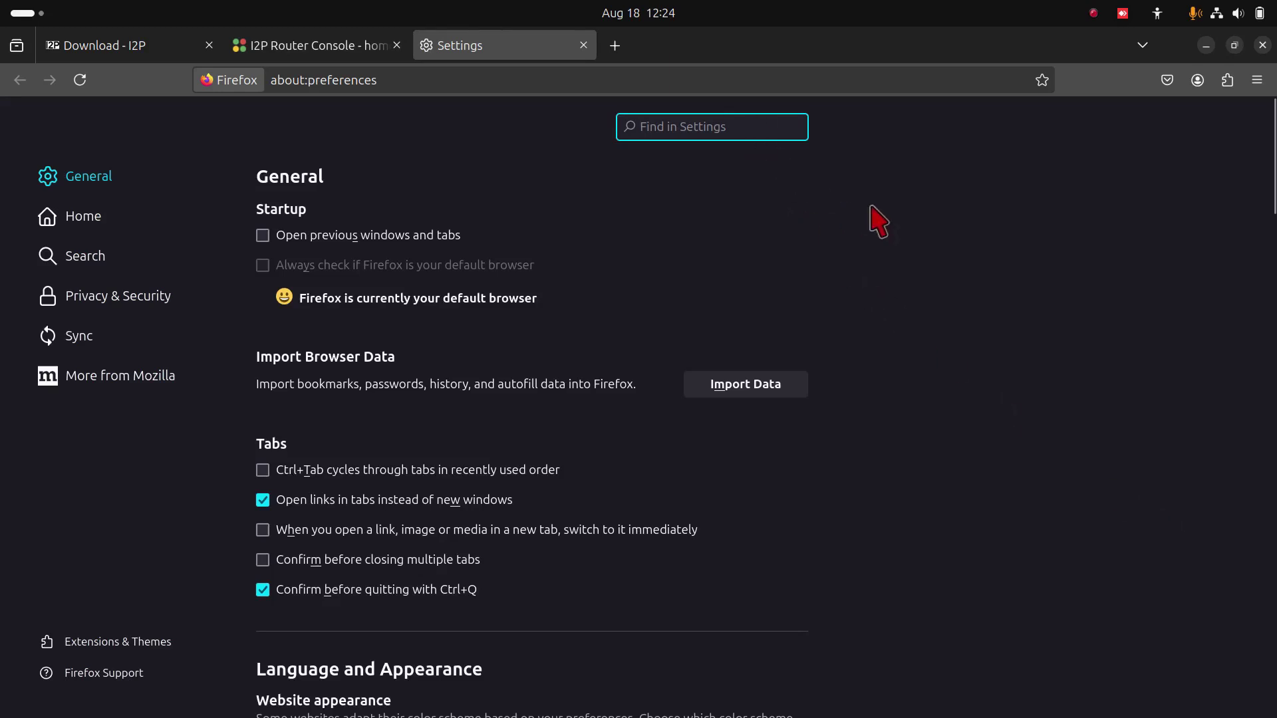
{"action": "key", "text": "ctrl+plus"}
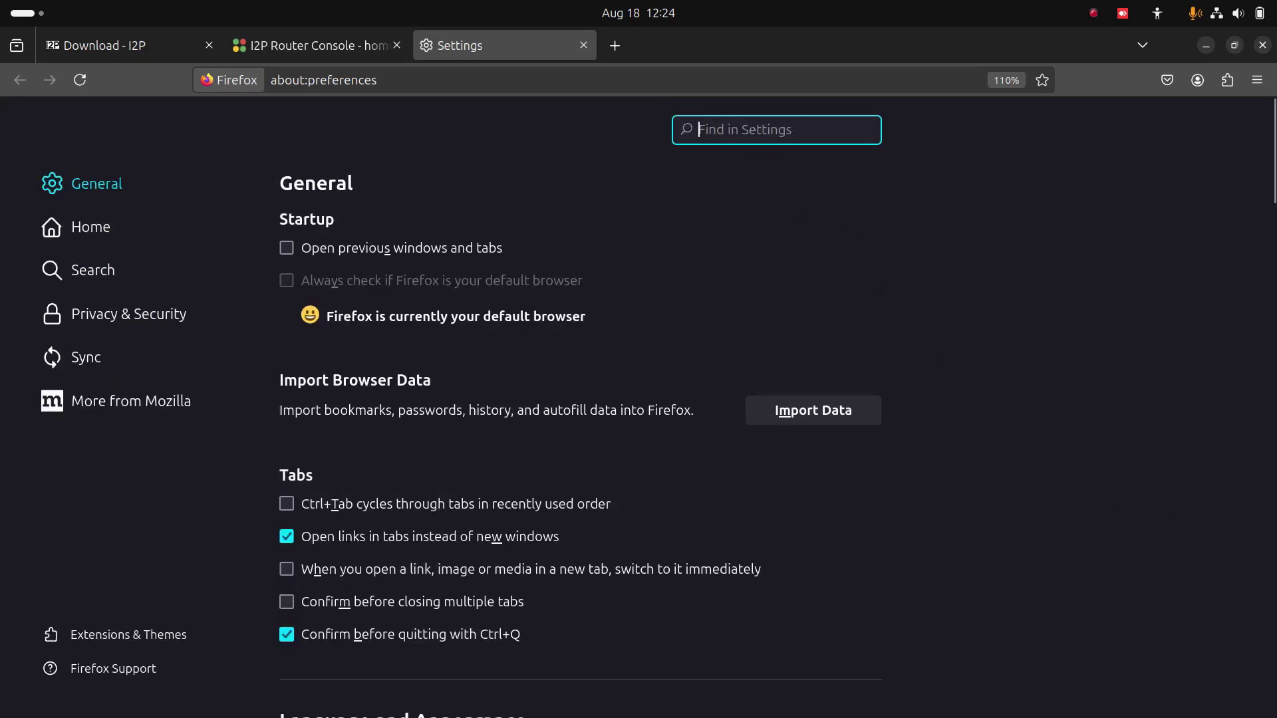
{"action": "type", "text": "prox"}
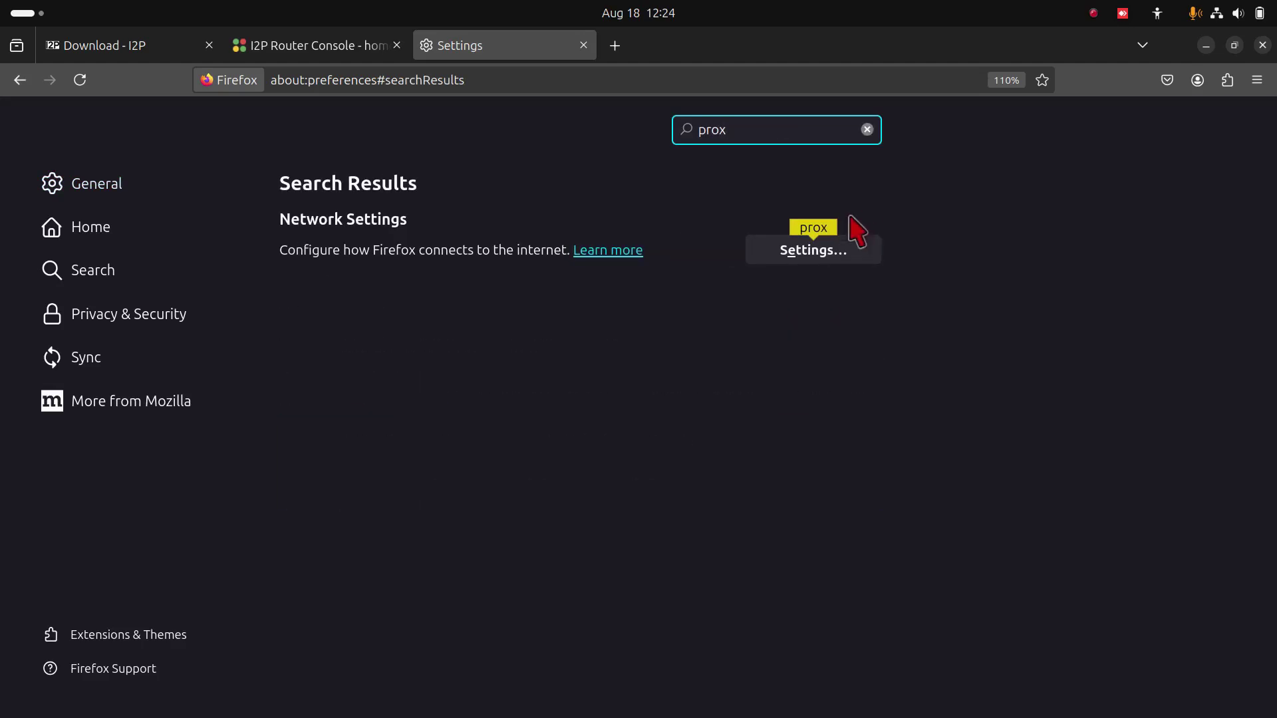
Keep manual proxy 127.0.0.1 on ports 4444/4445, add *.io and *.dev to No proxy for, and save
{"action": "left_click", "coordinate": [818, 254]}
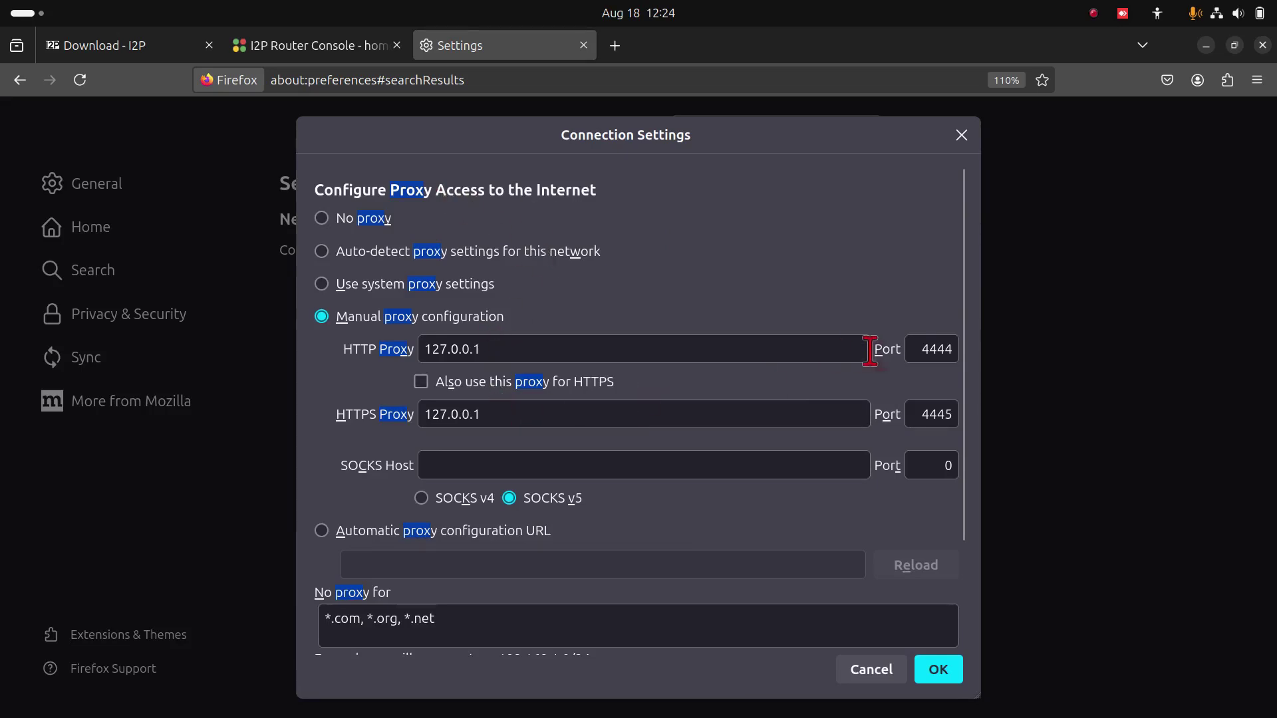
{"action": "left_click", "coordinate": [948, 353]}
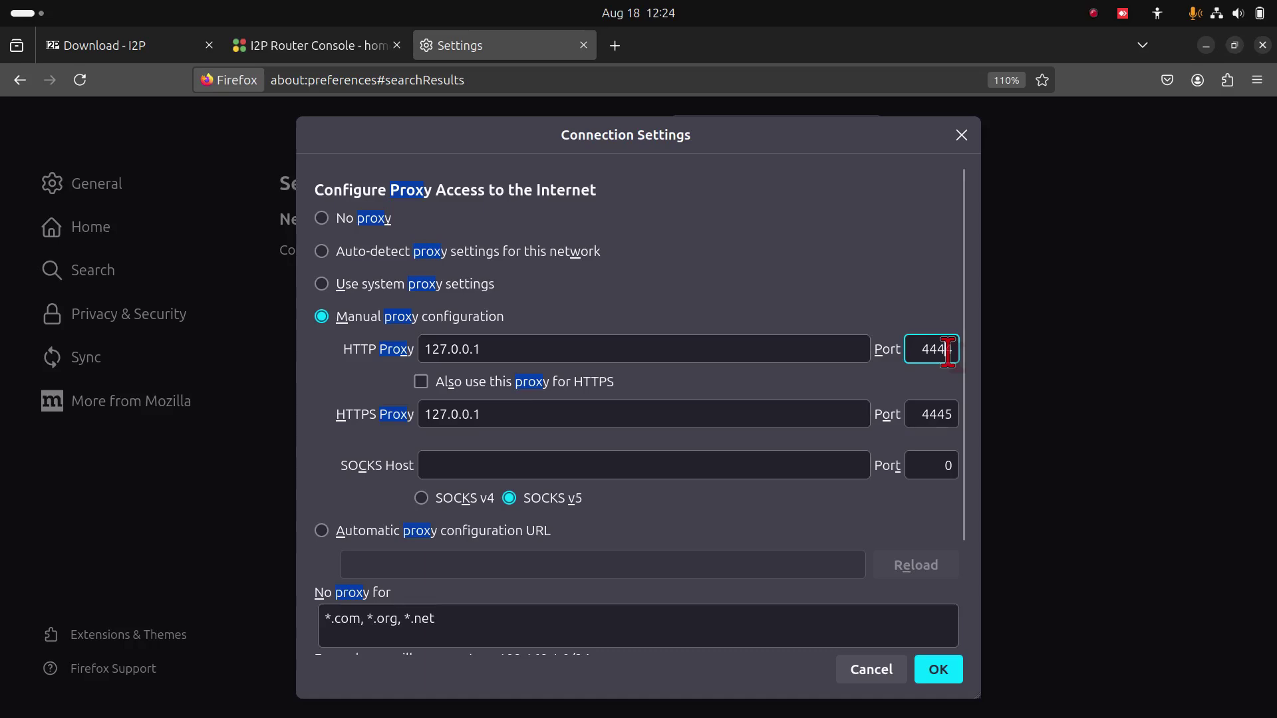
{"action": "double_click", "coordinate": [948, 350]}
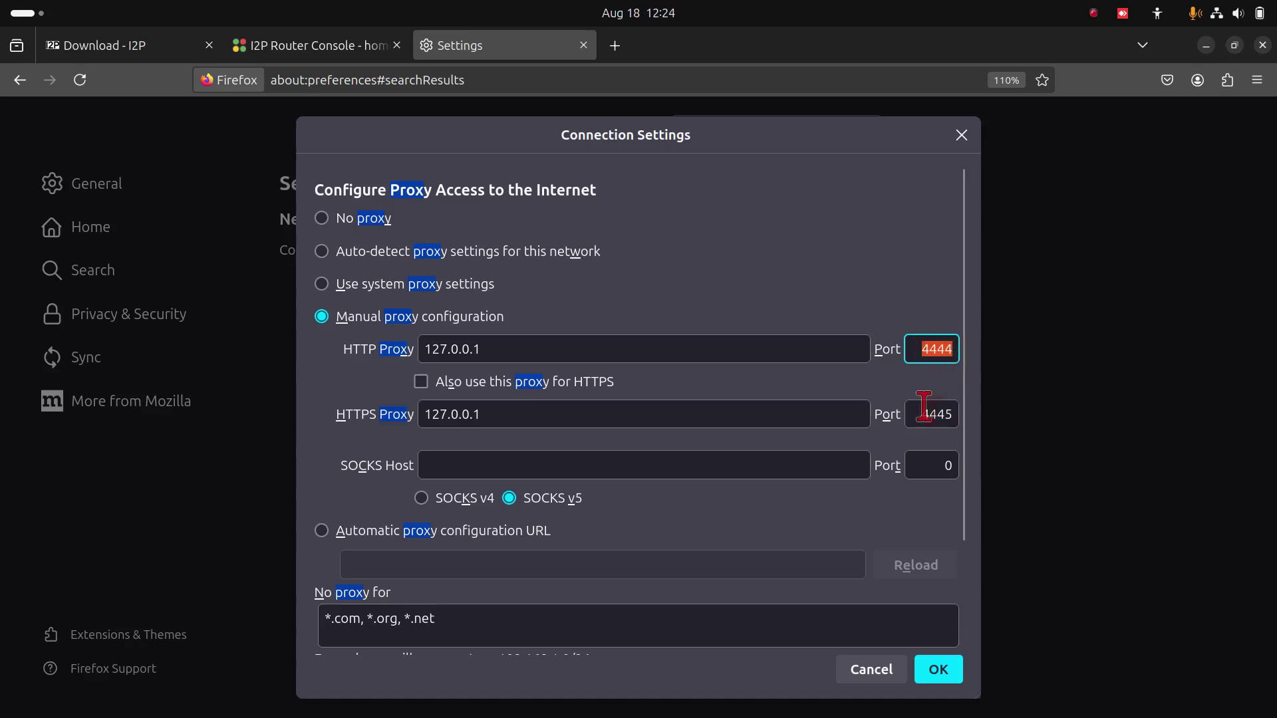
{"action": "left_click_drag", "start_coordinate": [925, 413], "coordinate": [962, 412]}
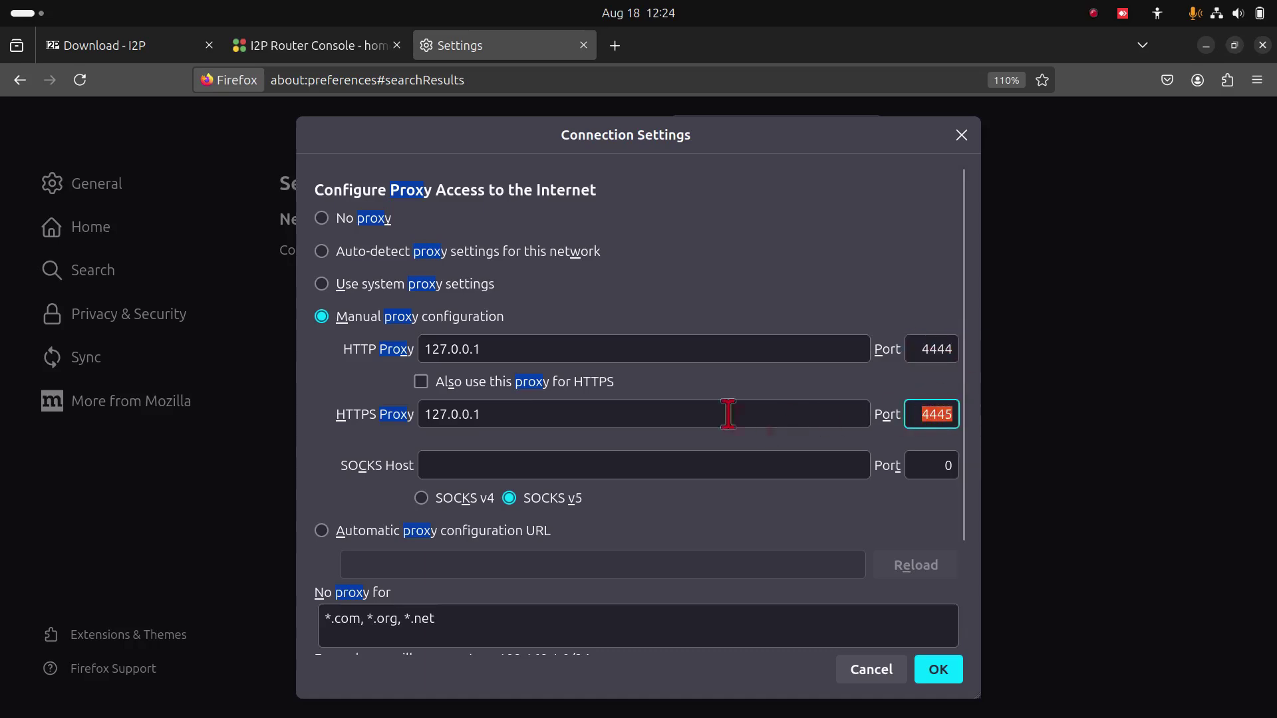
{"action": "key", "text": "alt+u"}
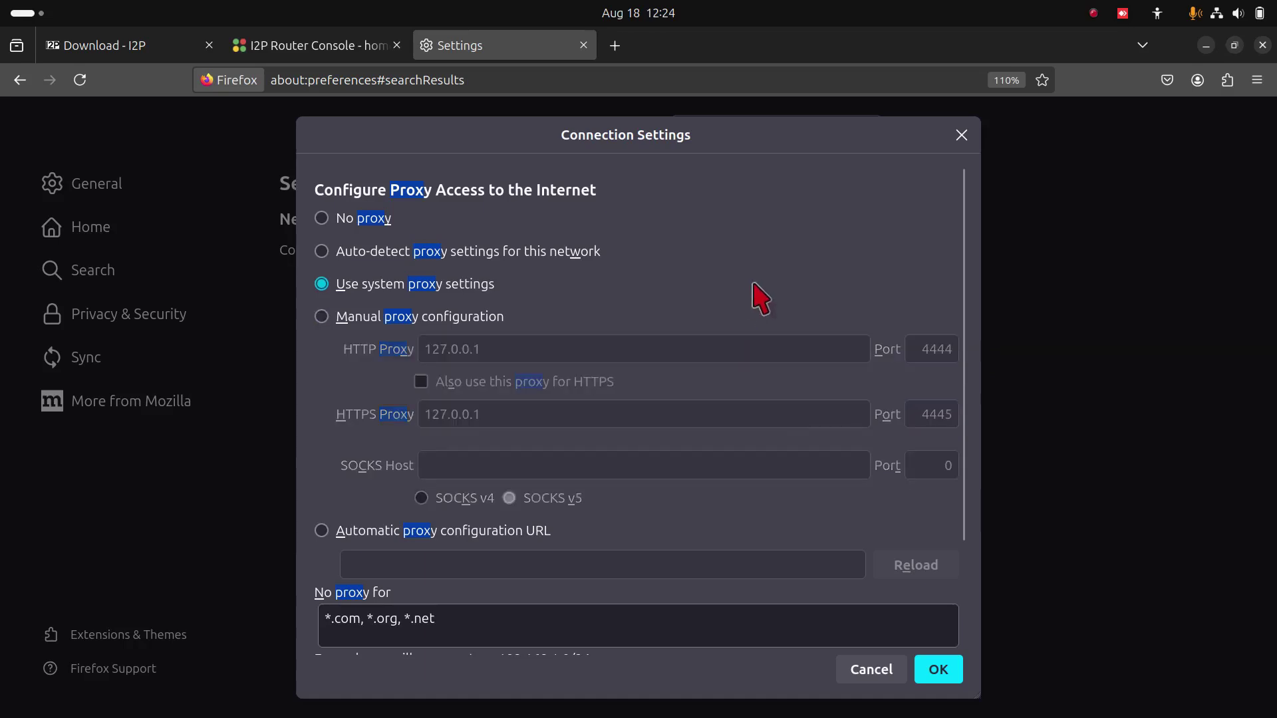
{"action": "scroll", "coordinate": [770, 414], "scroll_direction": "down", "scroll_amount": 4}
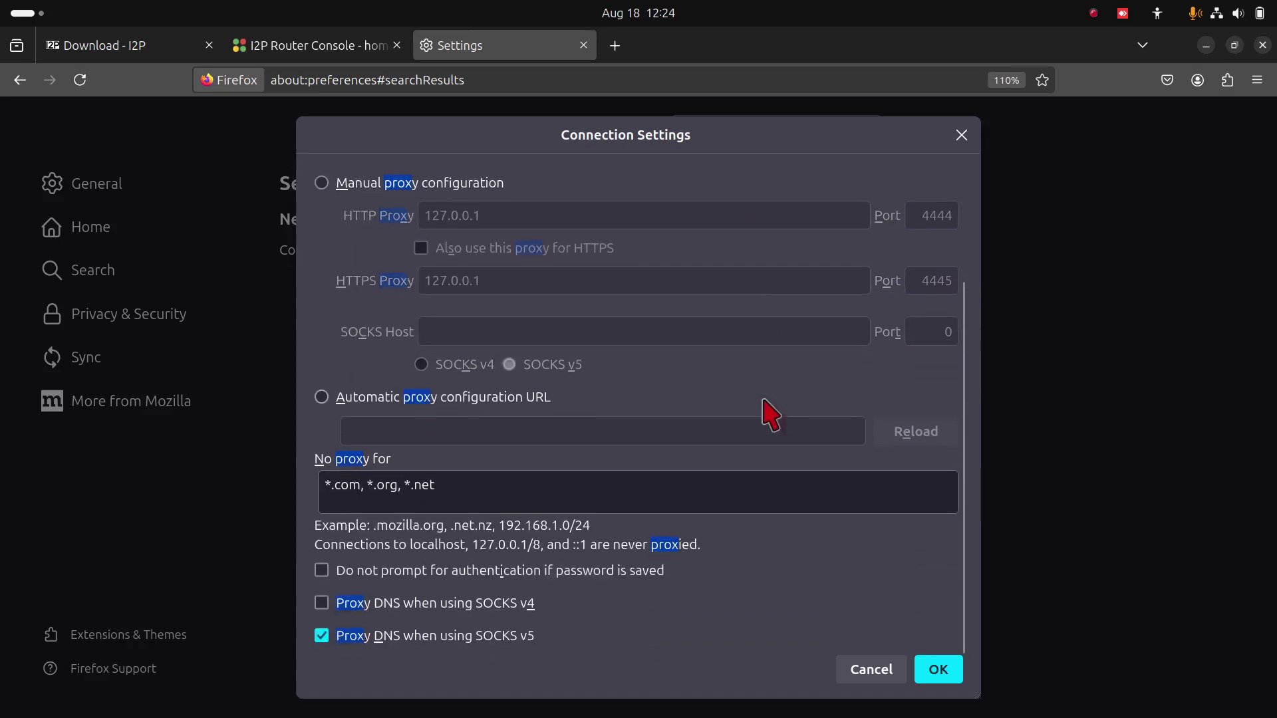
{"action": "left_click", "coordinate": [724, 491]}
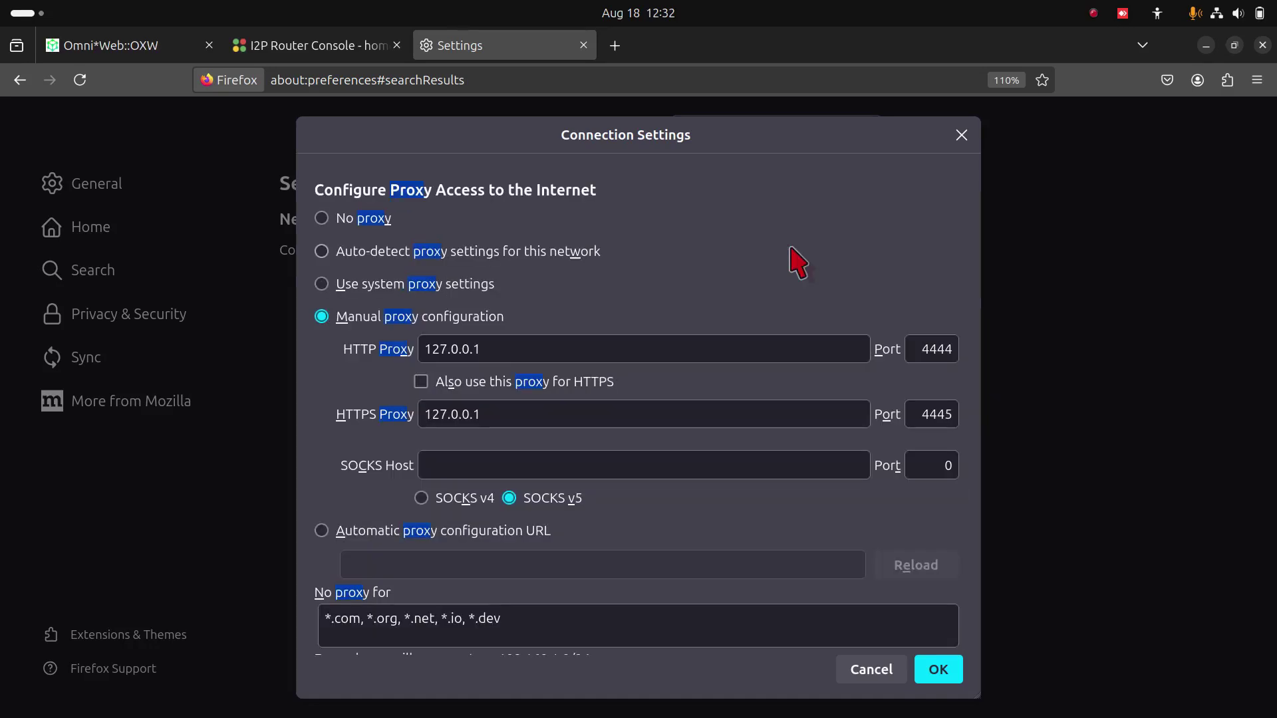
{"action": "left_click", "coordinate": [592, 622]}
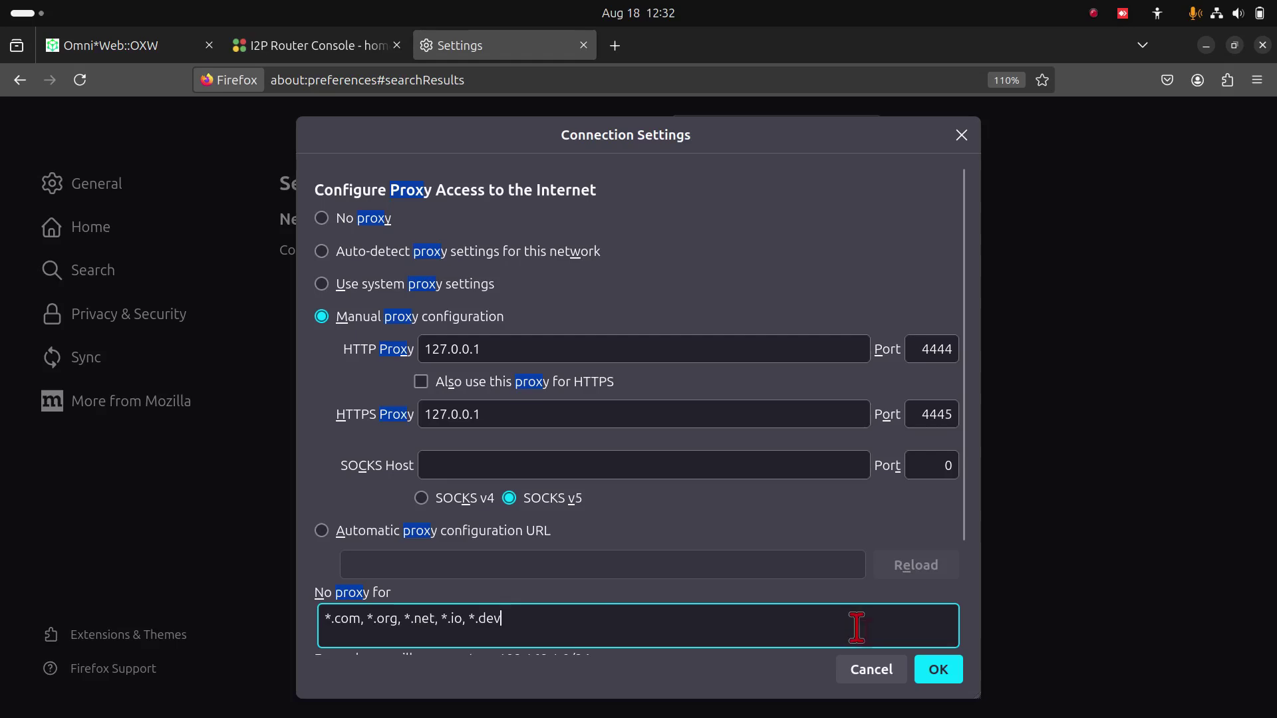
{"action": "left_click", "coordinate": [938, 669]}
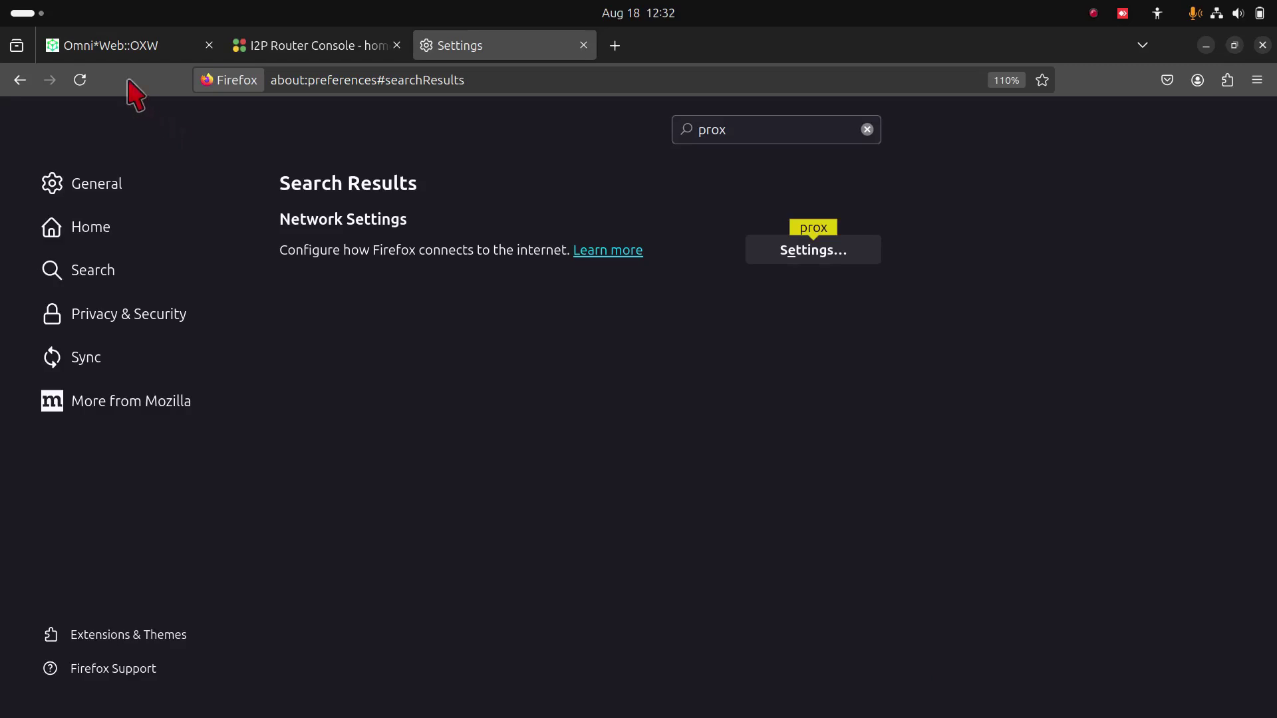
Load the Omni*Web::OXW site's I2P version, its Omni*Search Demo page, at 110% zoom
{"action": "left_click", "coordinate": [117, 44]}
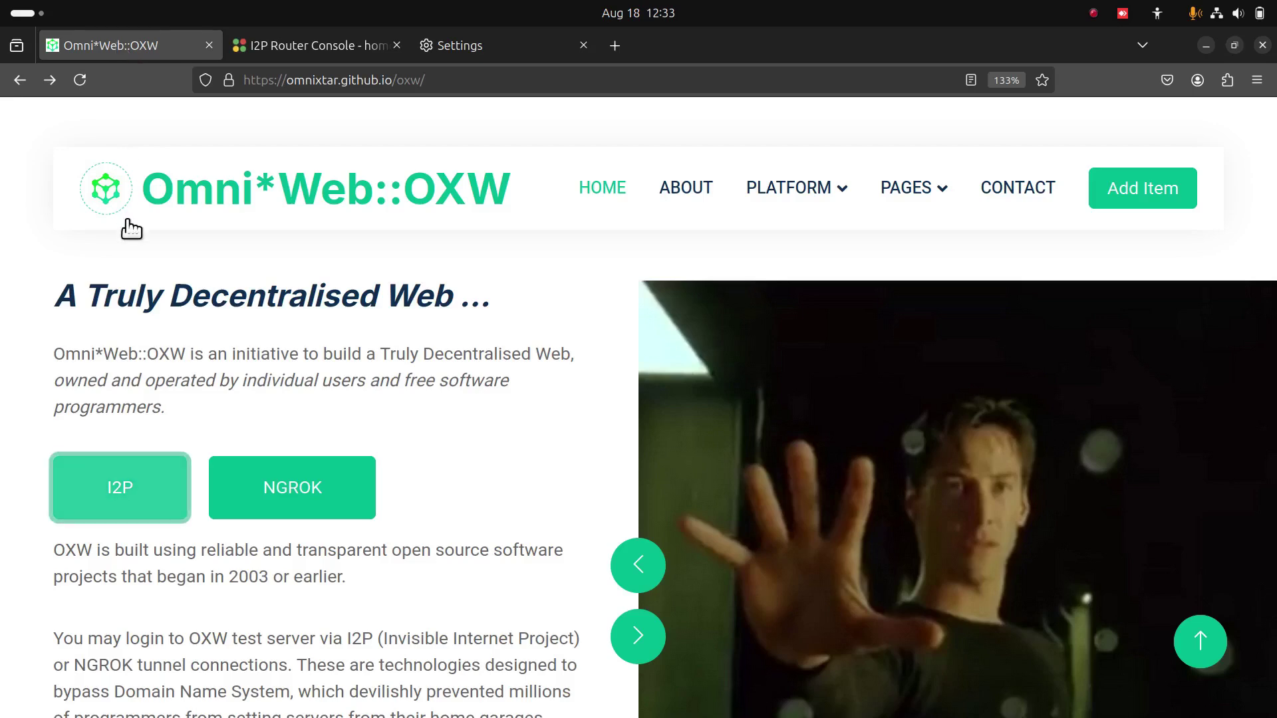
{"action": "left_click", "coordinate": [123, 493]}
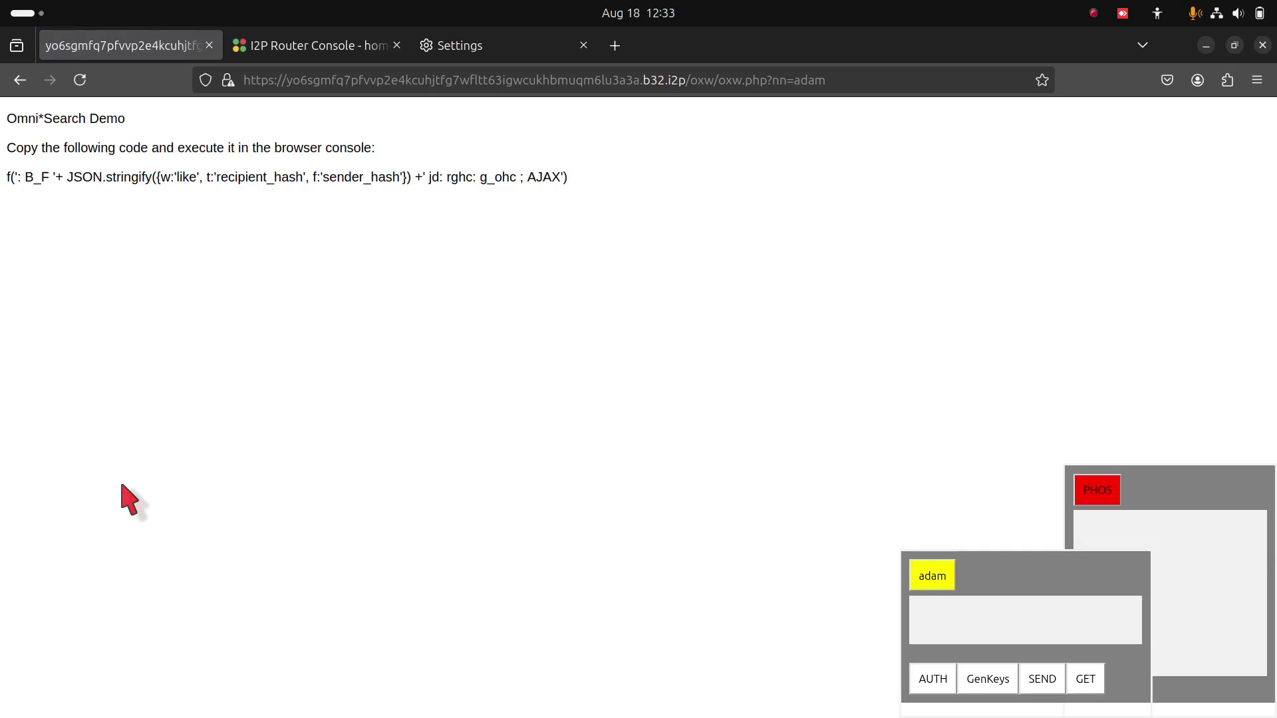
{"action": "key", "text": "ctrl+plus"}
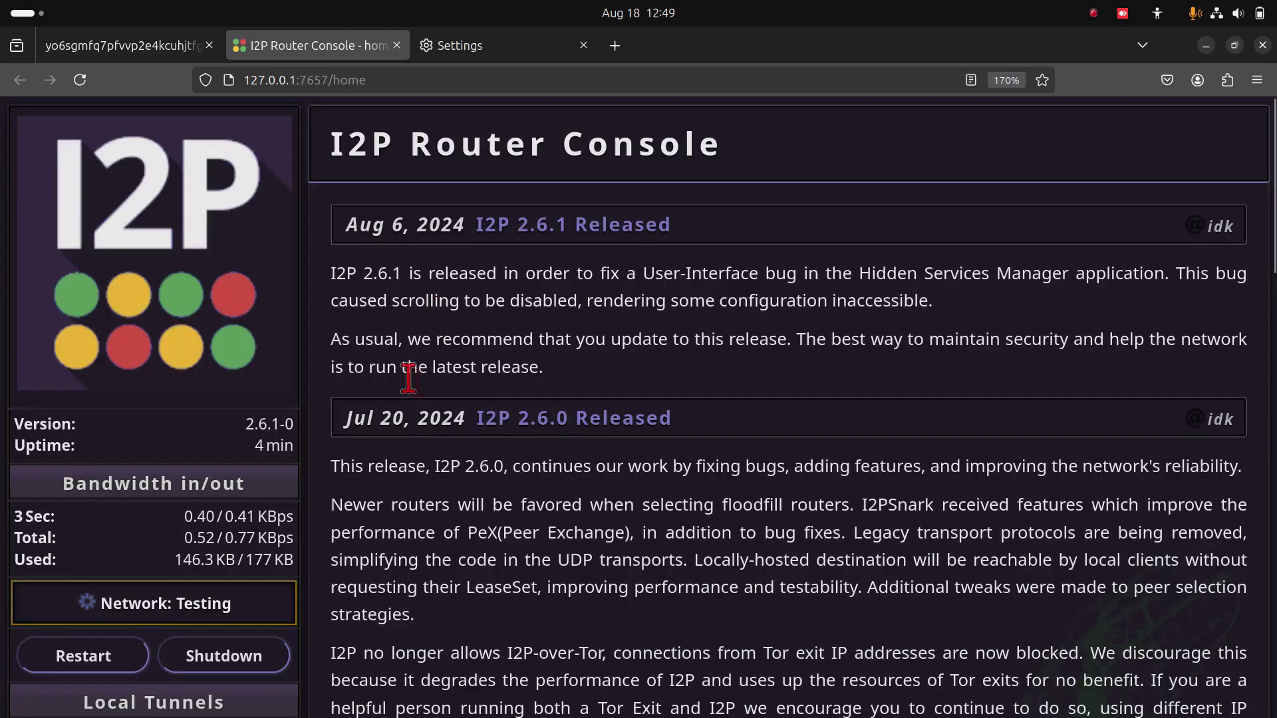
{"action": "scroll", "coordinate": [397, 505], "scroll_direction": "down", "scroll_amount": 10}
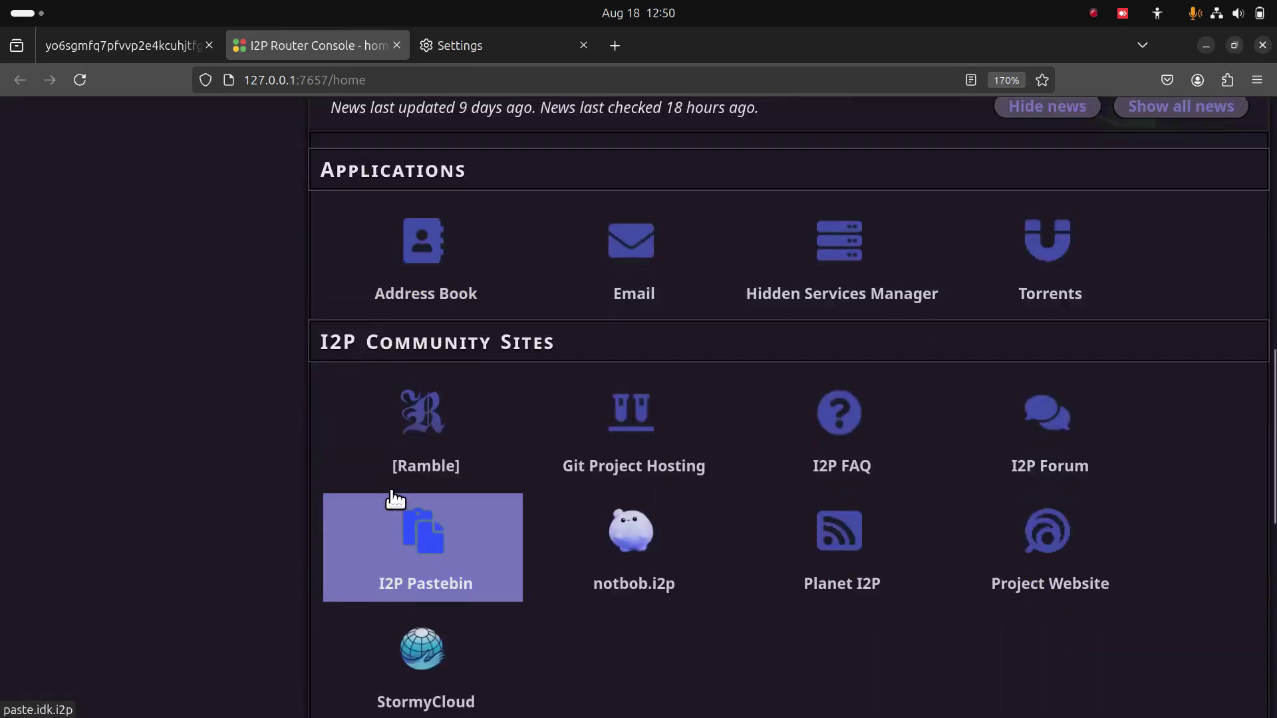
{"action": "scroll", "coordinate": [394, 495], "scroll_direction": "up", "scroll_amount": 8}
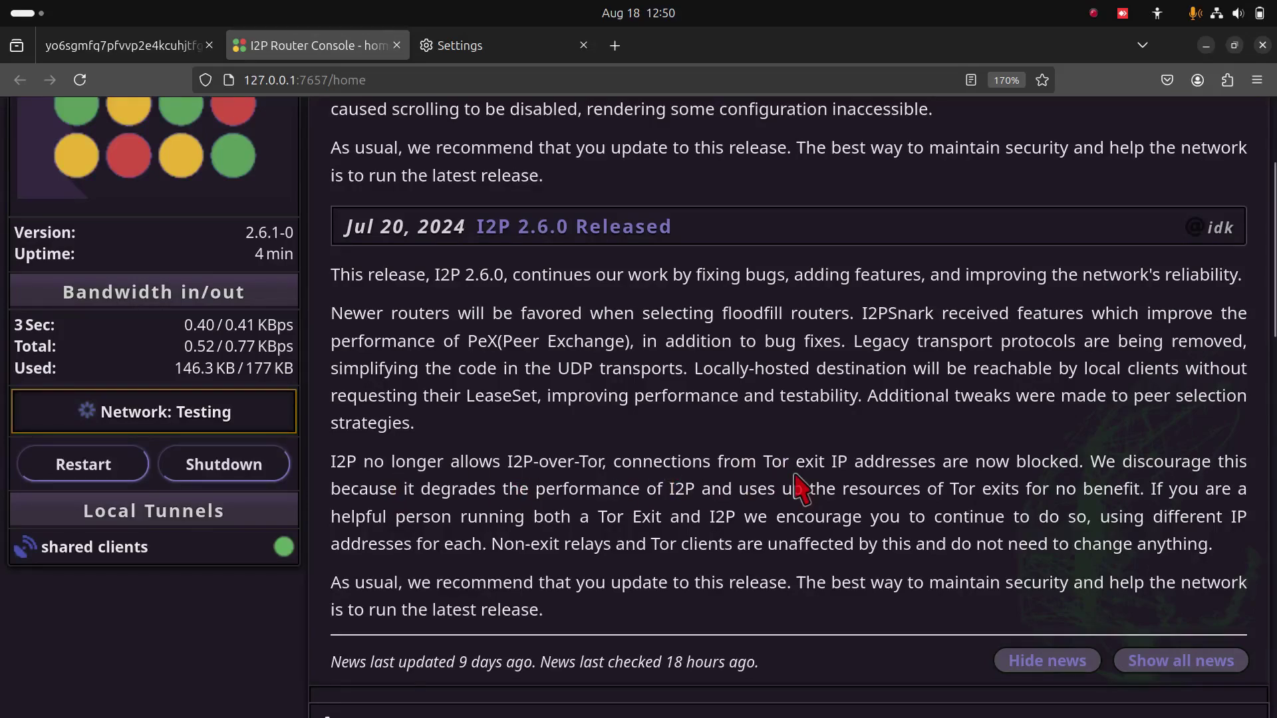
{"action": "scroll", "coordinate": [801, 488], "scroll_direction": "down", "scroll_amount": 3}
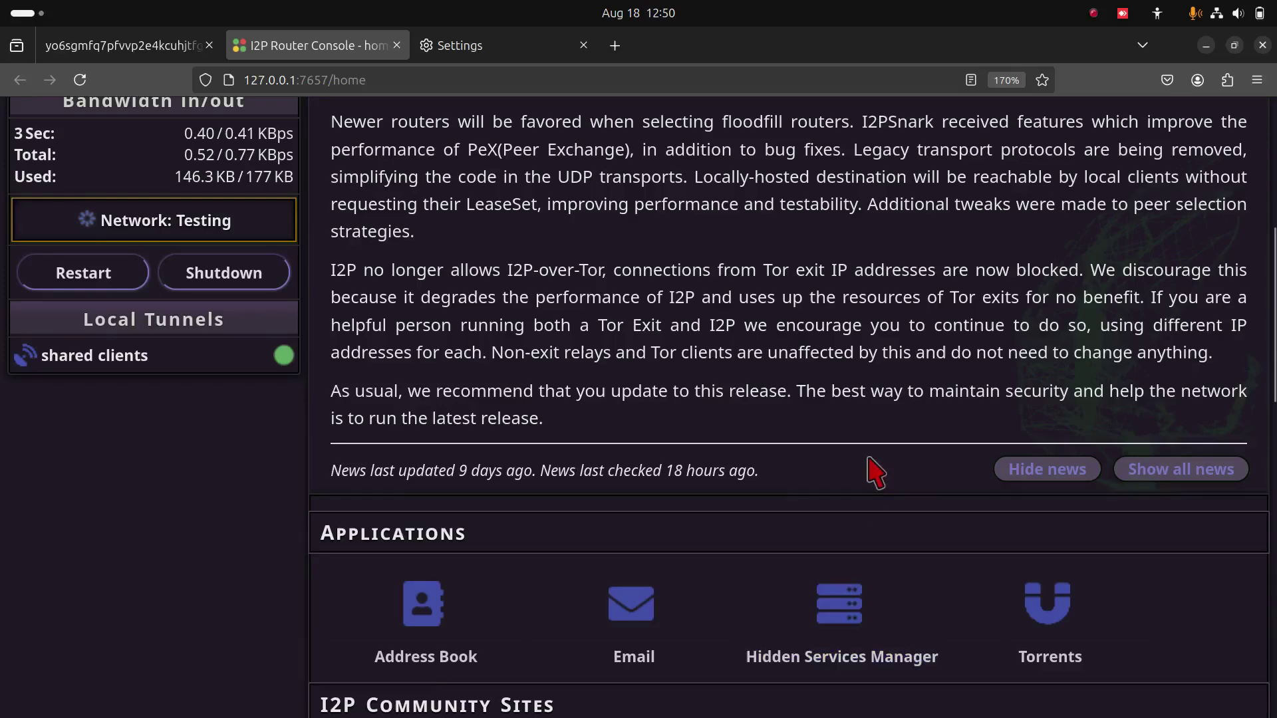
{"action": "scroll", "coordinate": [875, 472], "scroll_direction": "down", "scroll_amount": 6}
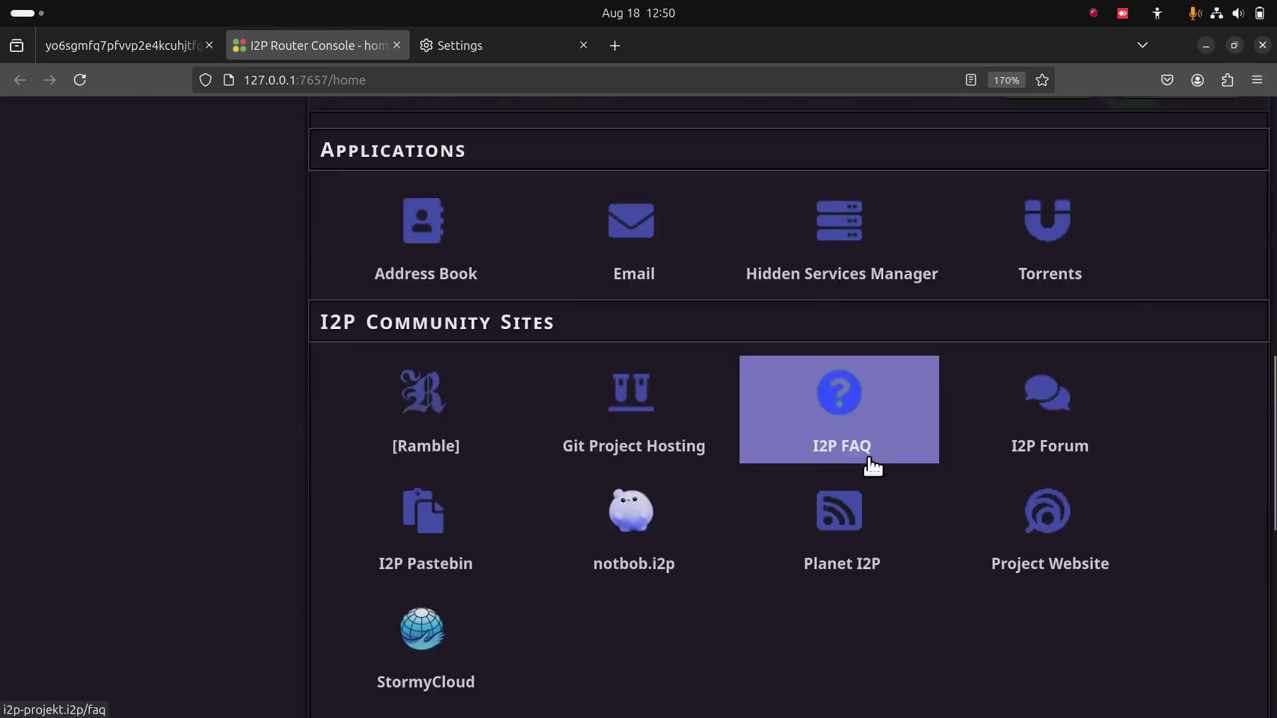
{"action": "scroll", "coordinate": [872, 466], "scroll_direction": "up", "scroll_amount": 3}
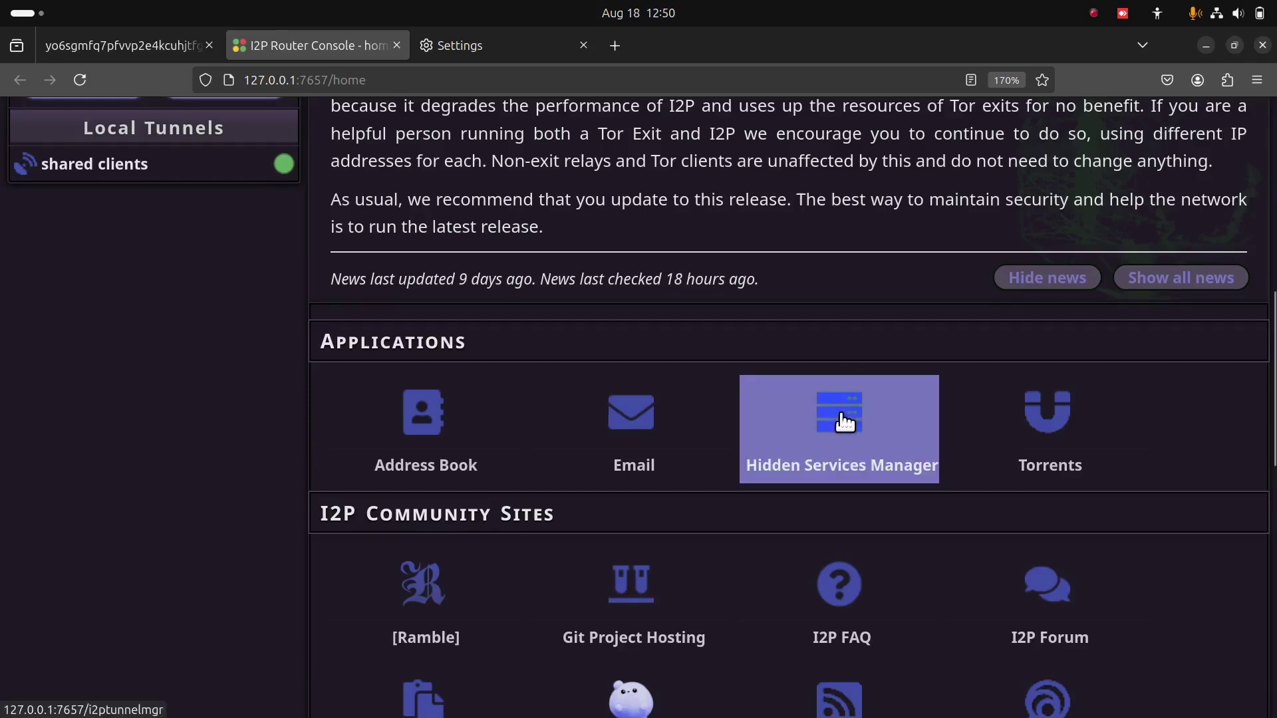
In the Hidden Services Manager, zoomed out, start the A03 Omni*Web HTTP tunnel to 127.0.0.1:80
{"action": "left_click", "coordinate": [841, 415]}
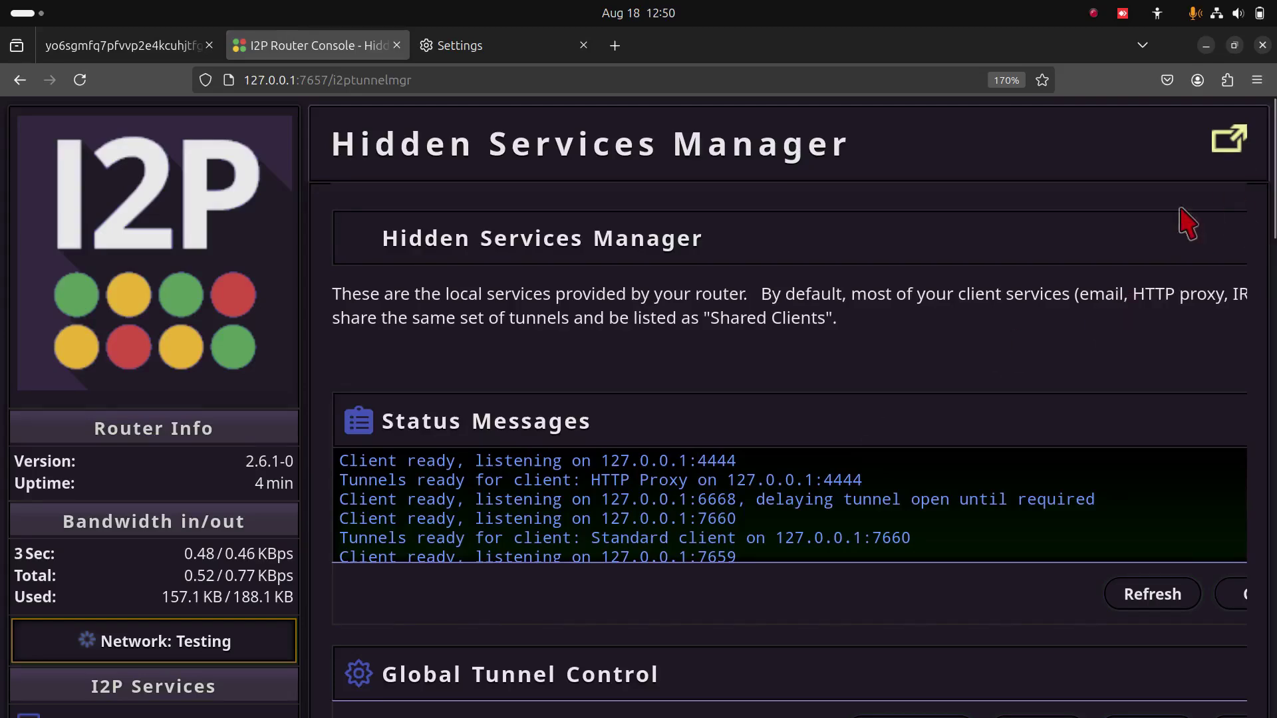
{"action": "scroll", "coordinate": [1164, 239], "scroll_direction": "down", "scroll_amount": 5}
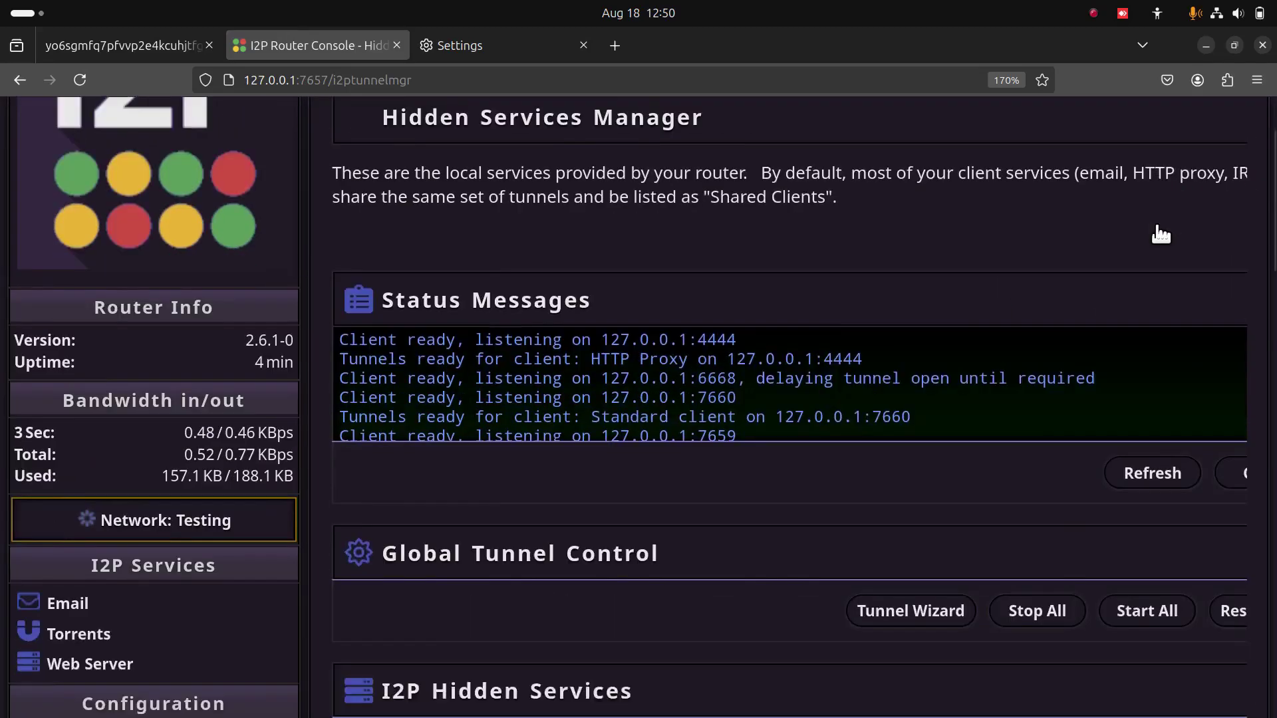
{"action": "scroll", "coordinate": [1160, 234], "scroll_direction": "down", "scroll_amount": 8}
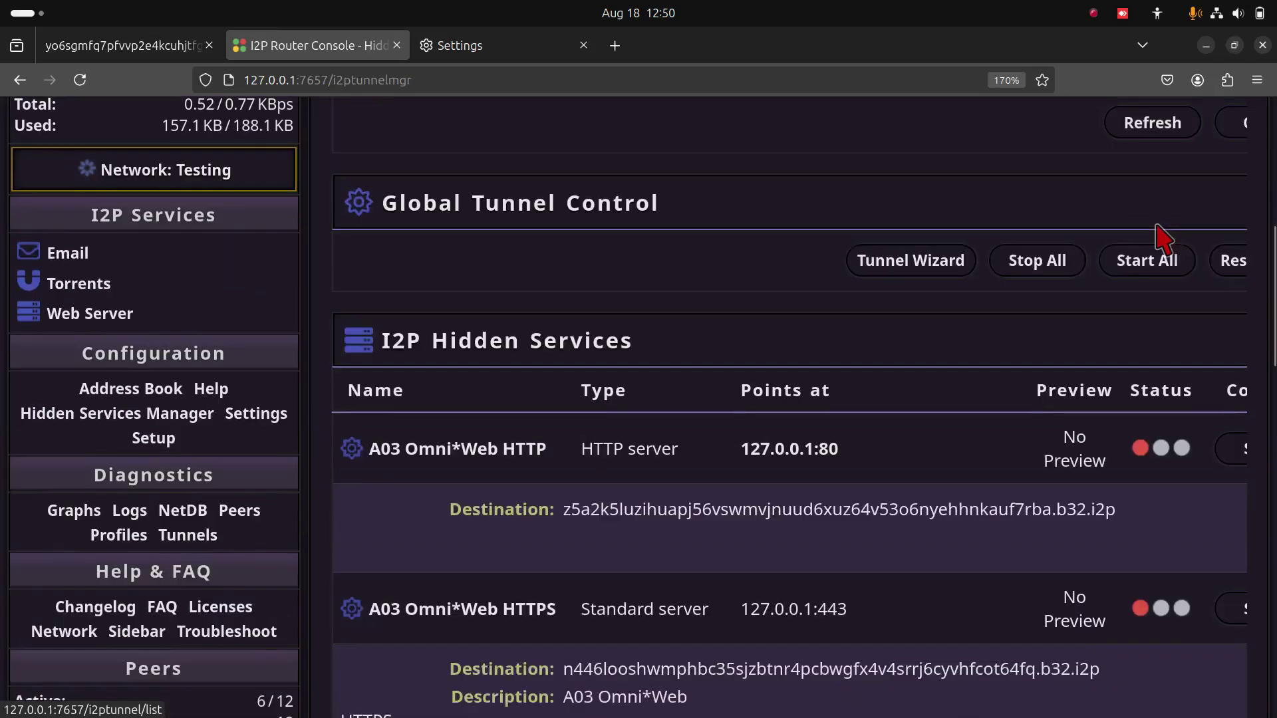
{"action": "scroll", "coordinate": [1164, 239], "scroll_direction": "up", "scroll_amount": 5}
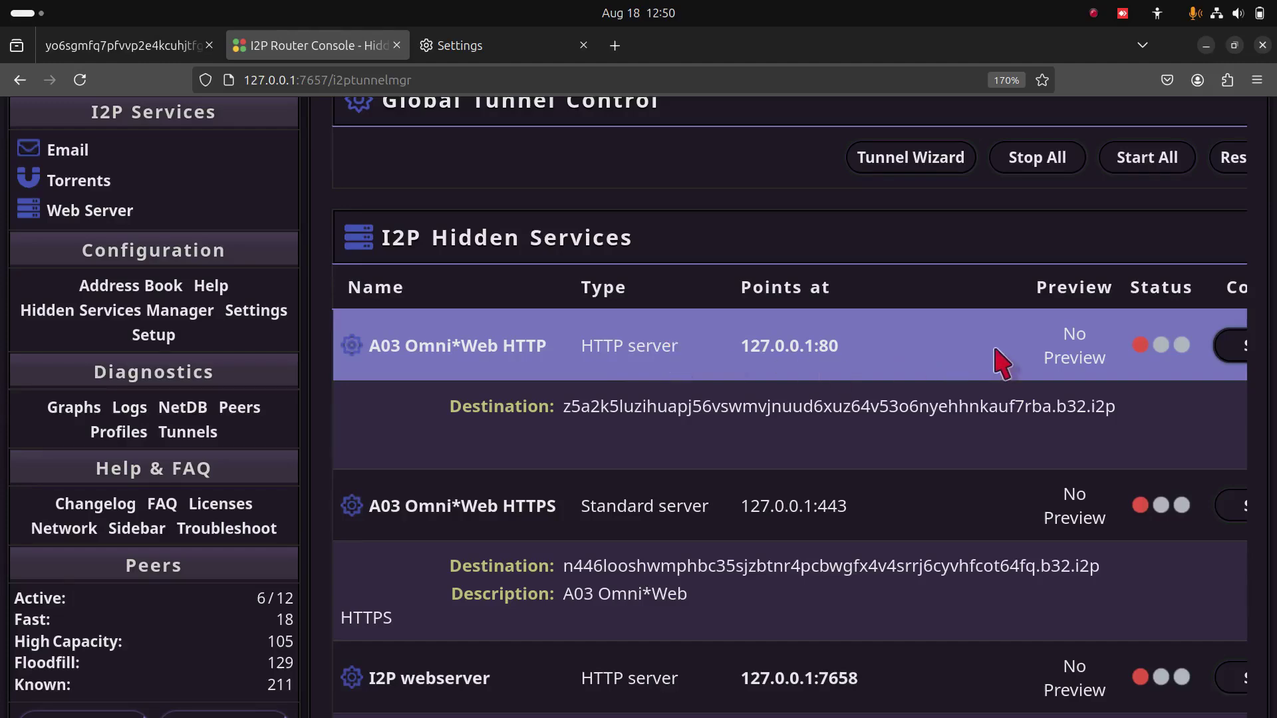
{"action": "key", "text": "ctrl+minus"}
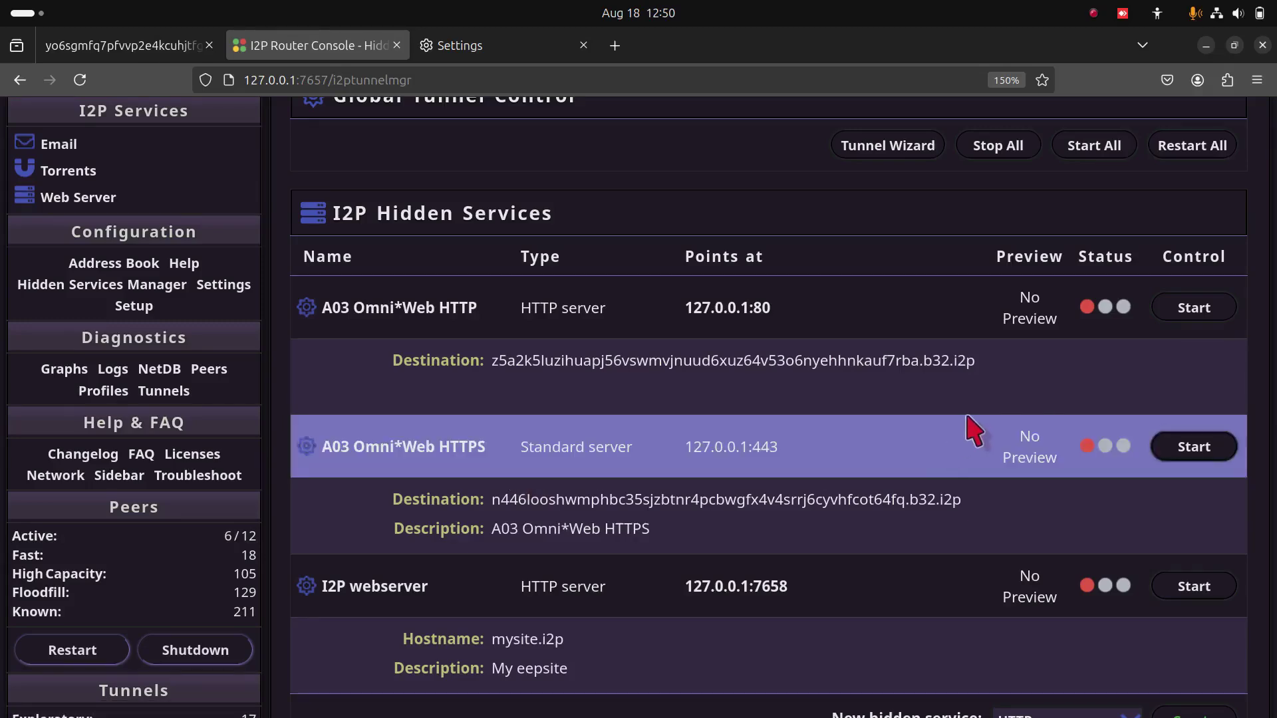
{"action": "left_click", "coordinate": [1195, 309]}
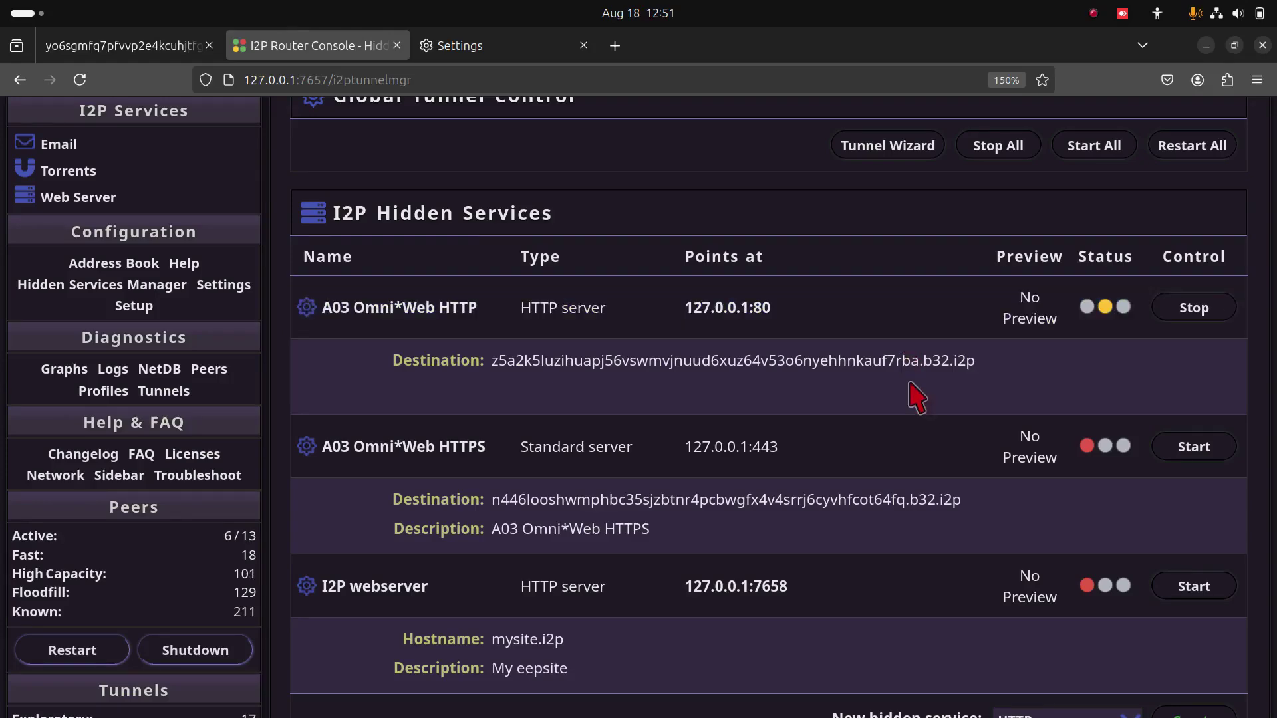
{"action": "scroll", "coordinate": [916, 397], "scroll_direction": "down", "scroll_amount": 5}
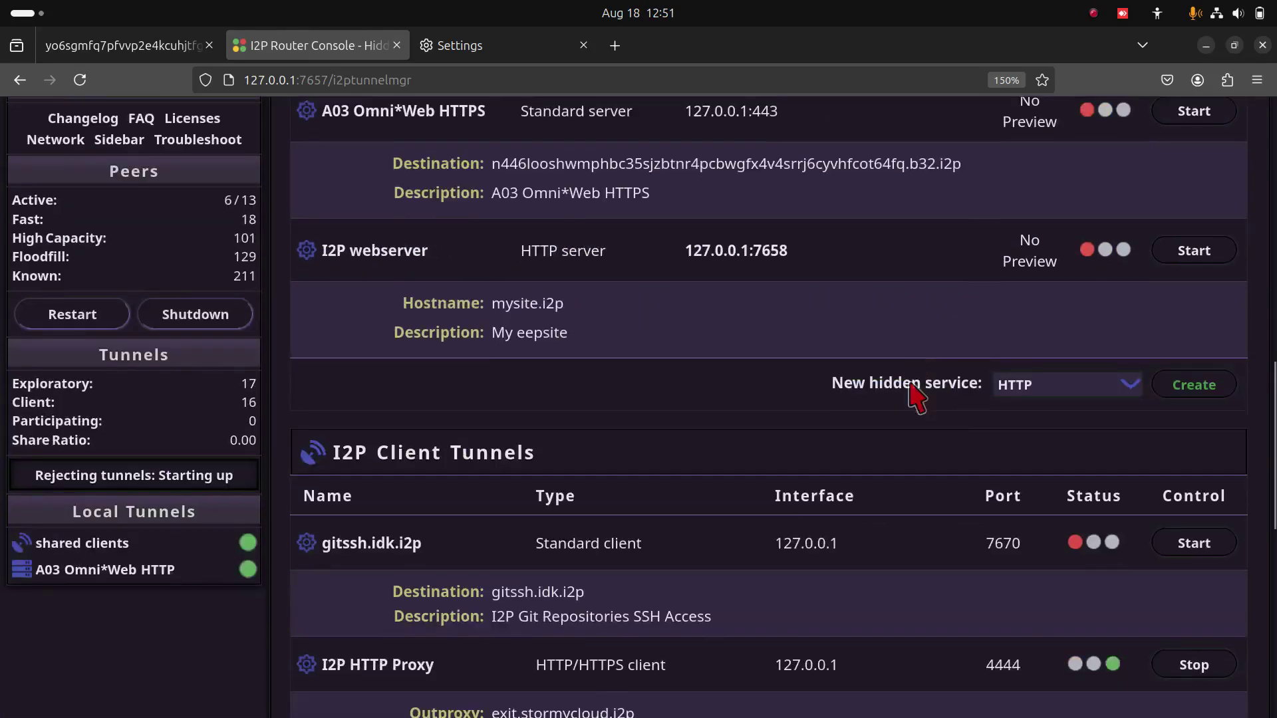
{"action": "scroll", "coordinate": [916, 397], "scroll_direction": "up", "scroll_amount": 4}
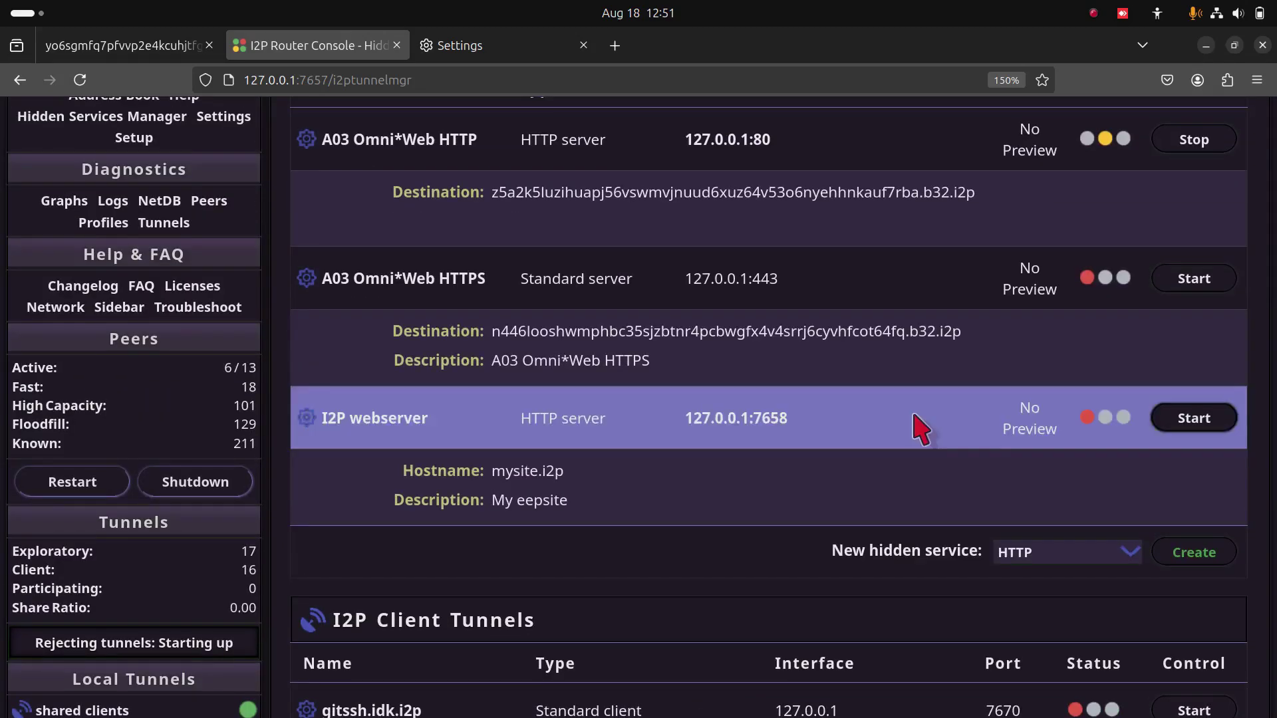
Create a new HTTP hidden service tunnel with target port 80
{"action": "left_click", "coordinate": [1190, 557]}
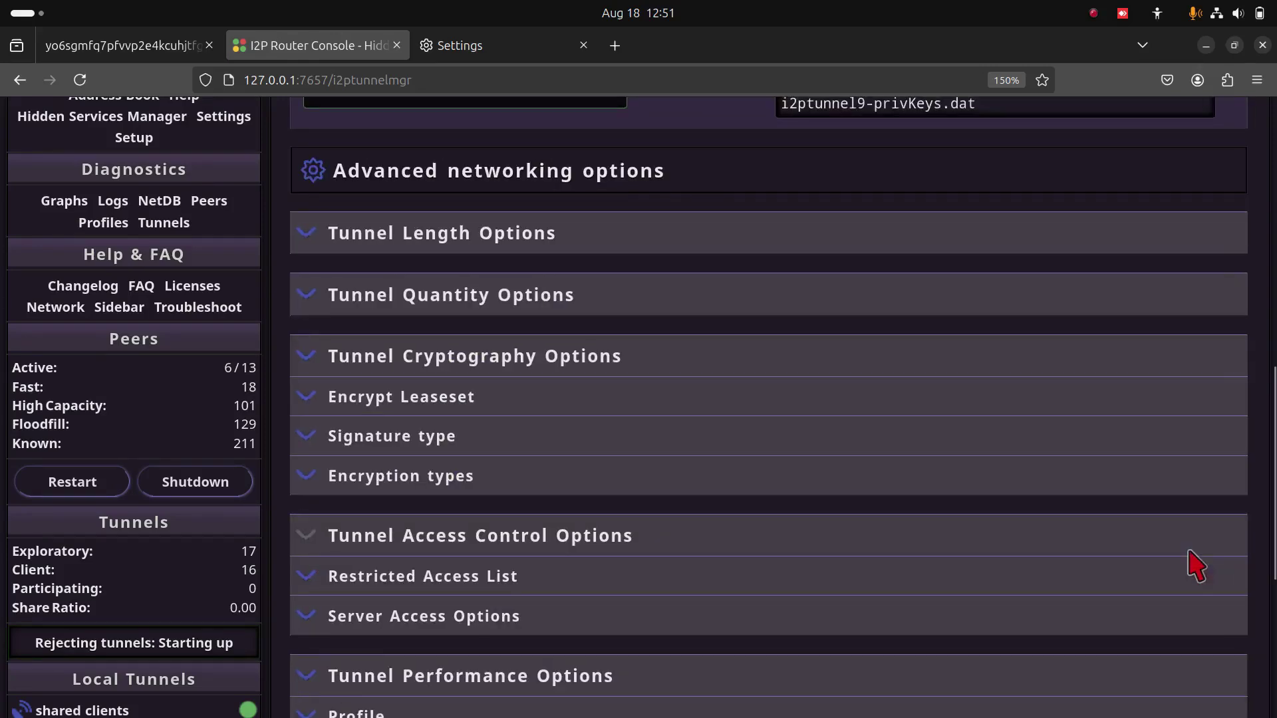
{"action": "scroll", "coordinate": [886, 480], "scroll_direction": "up", "scroll_amount": 10}
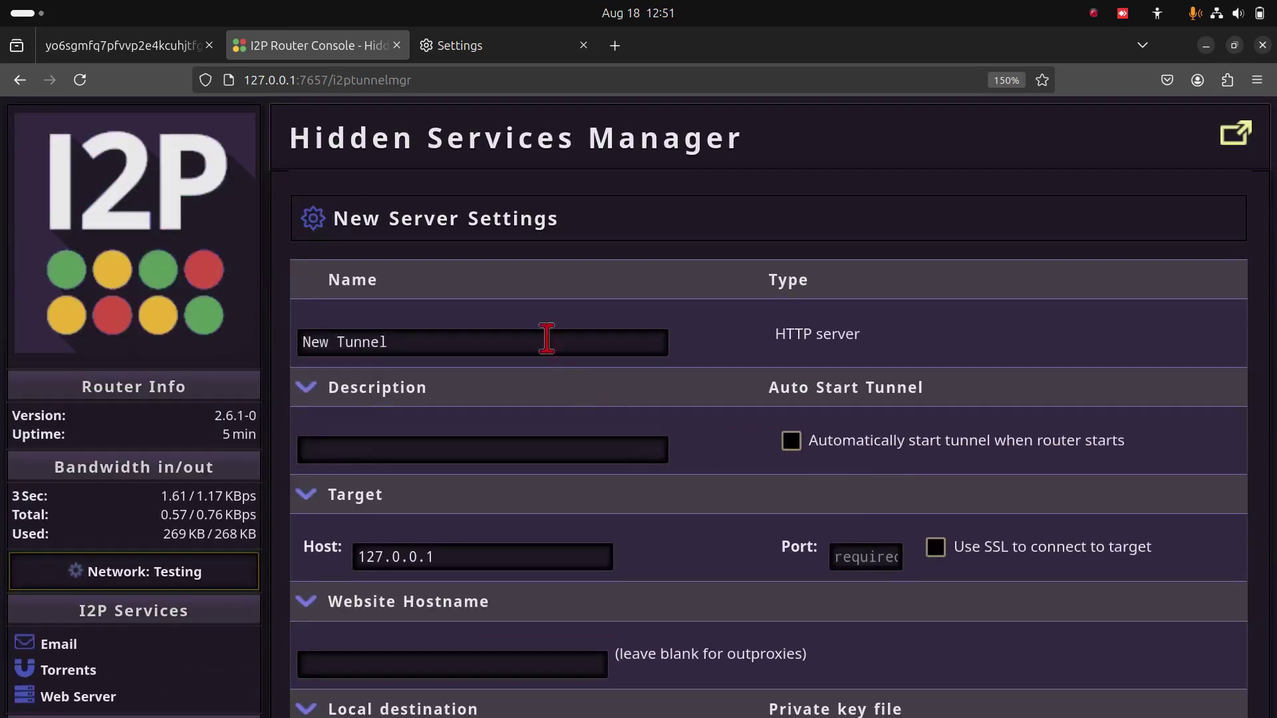
{"action": "left_click", "coordinate": [534, 338]}
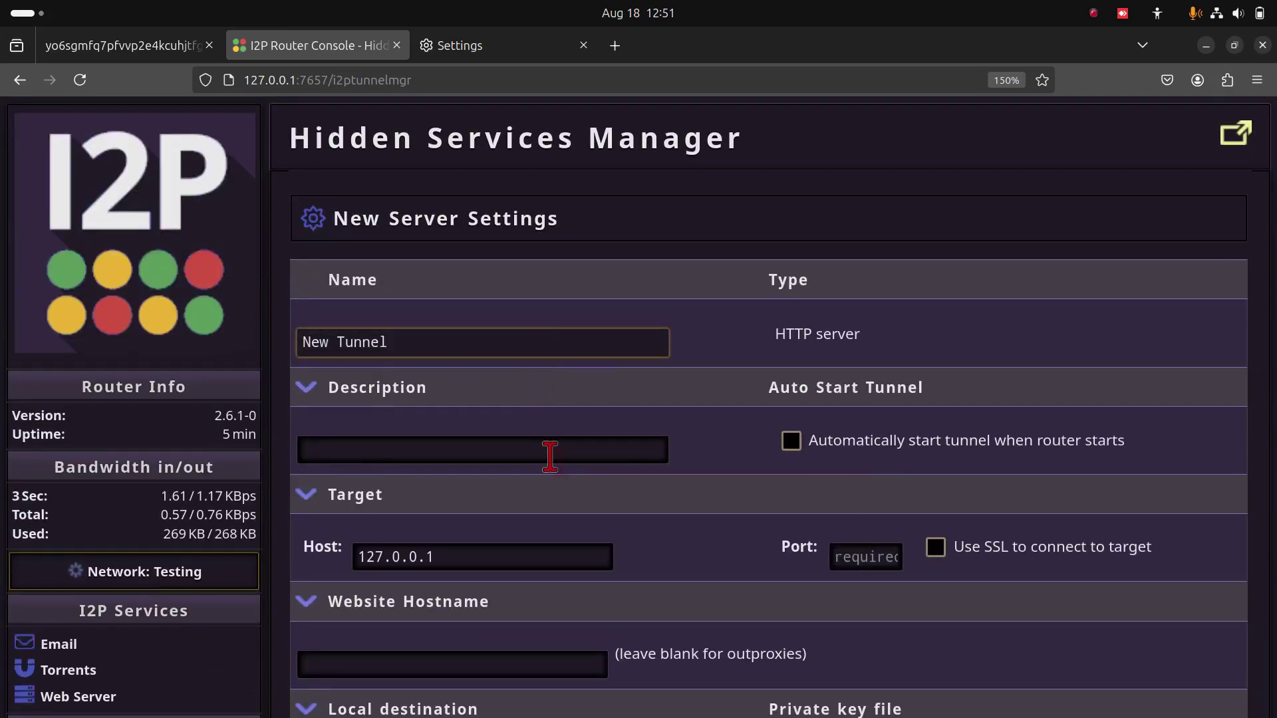
{"action": "left_click", "coordinate": [857, 551]}
{"action": "type", "text": "80"}
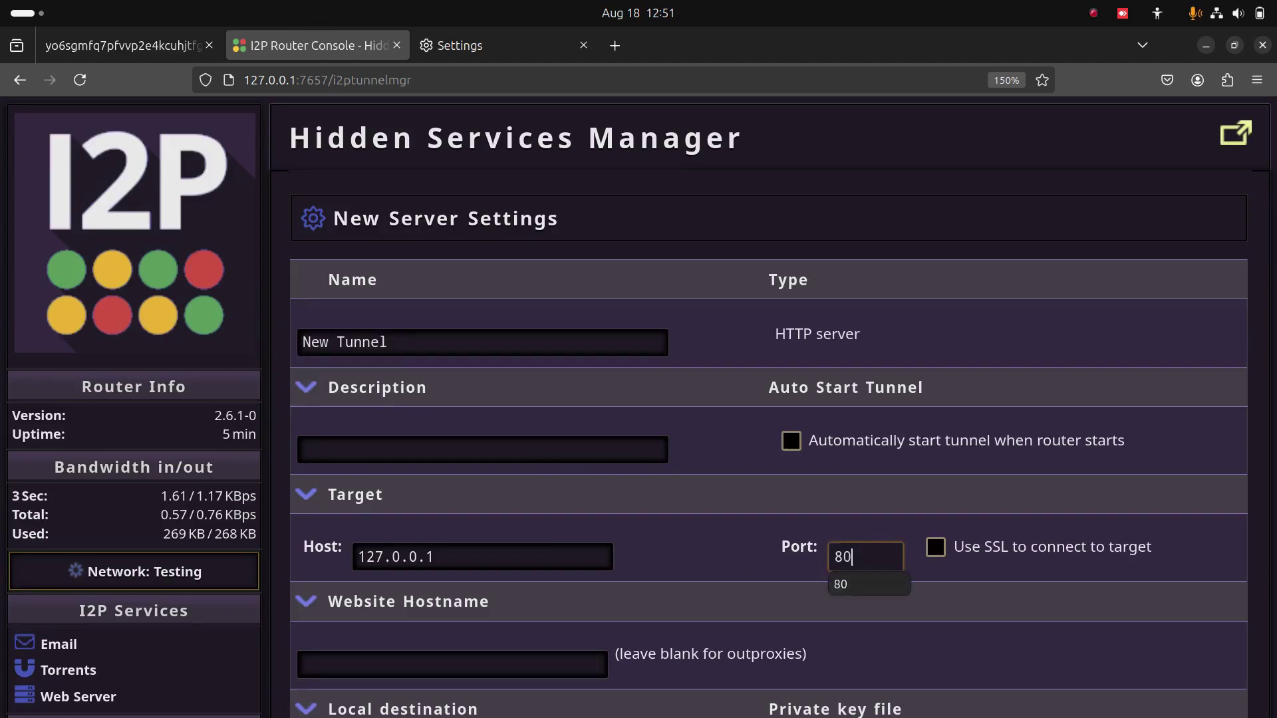
{"action": "left_click", "coordinate": [713, 553]}
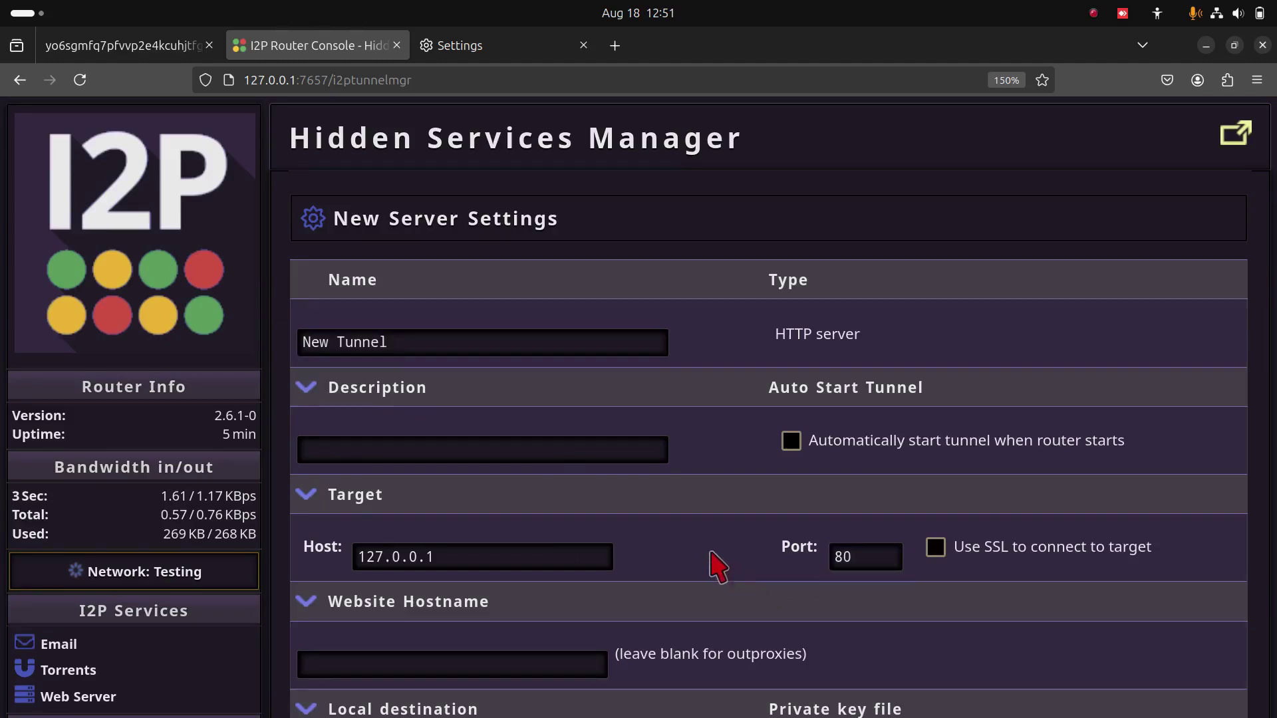
Name the tunnel 'A05 Omni*Web Test HTTP no SSL', reuse the name as description, and save
{"action": "left_click", "coordinate": [556, 340]}
{"action": "key", "text": "ctrl+a"}
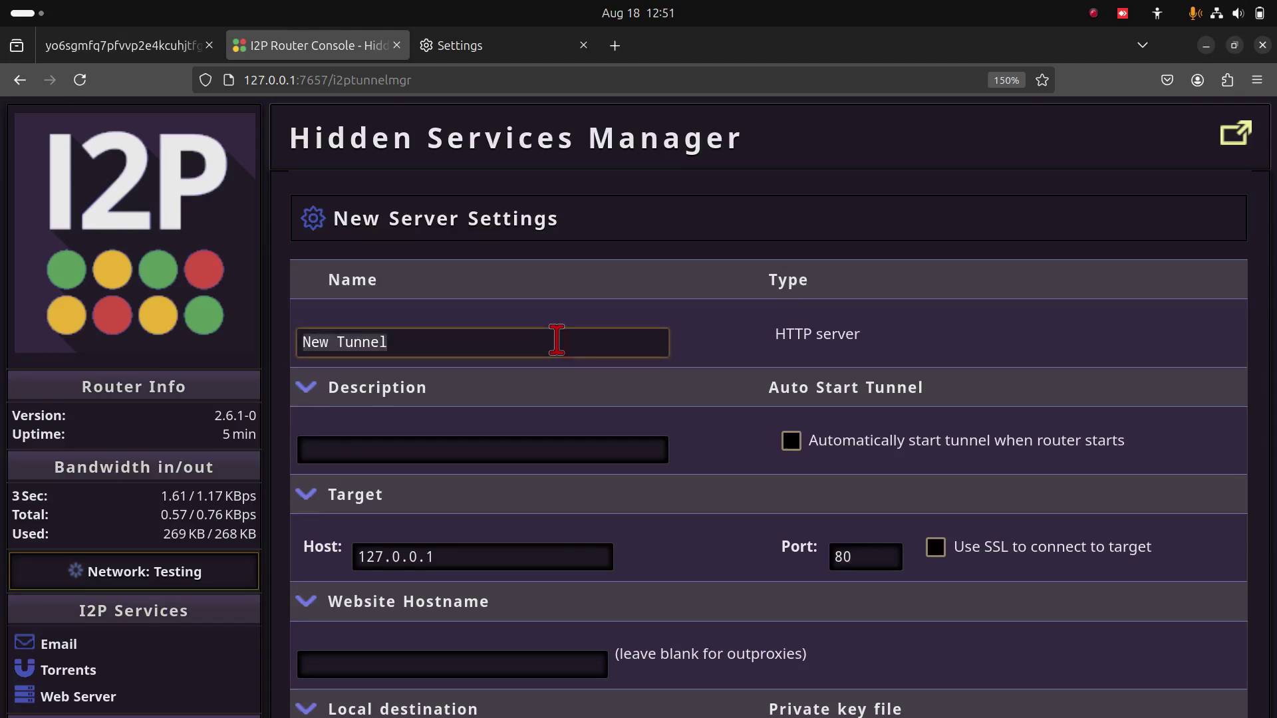
{"action": "type", "text": "A"}
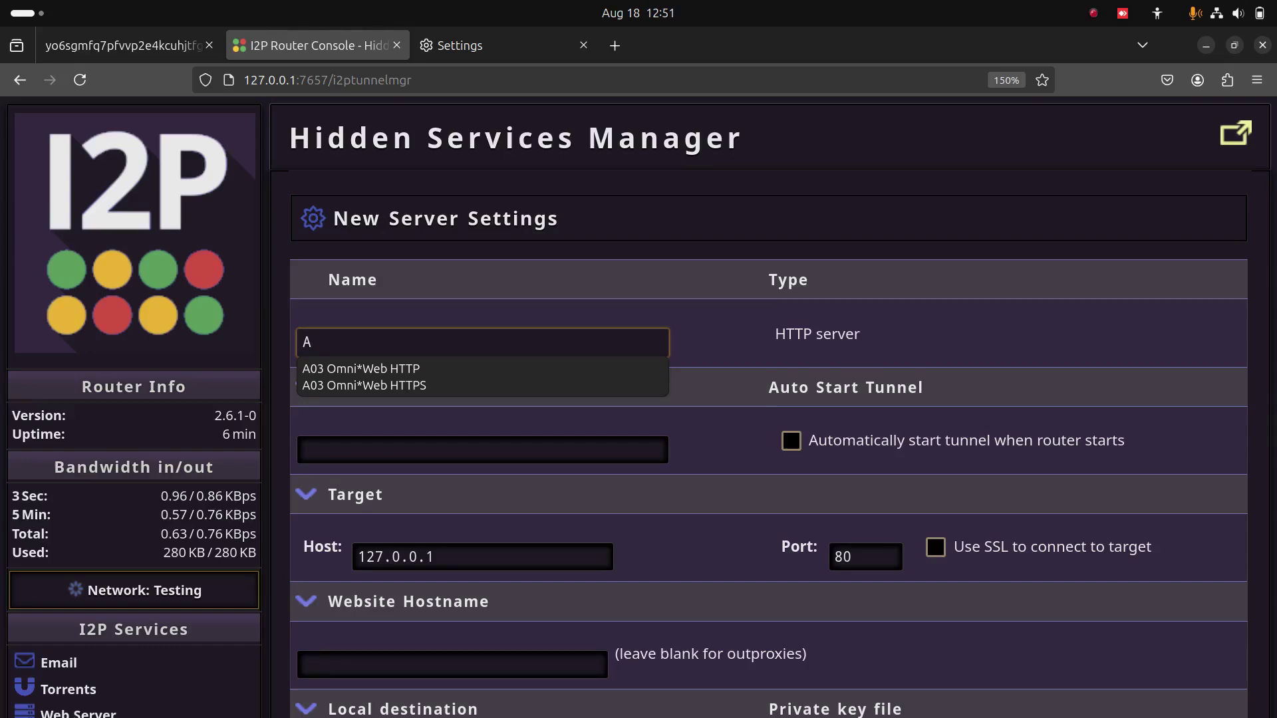
{"action": "type", "text": "05 Omni*Web Test HTTP no SSL"}
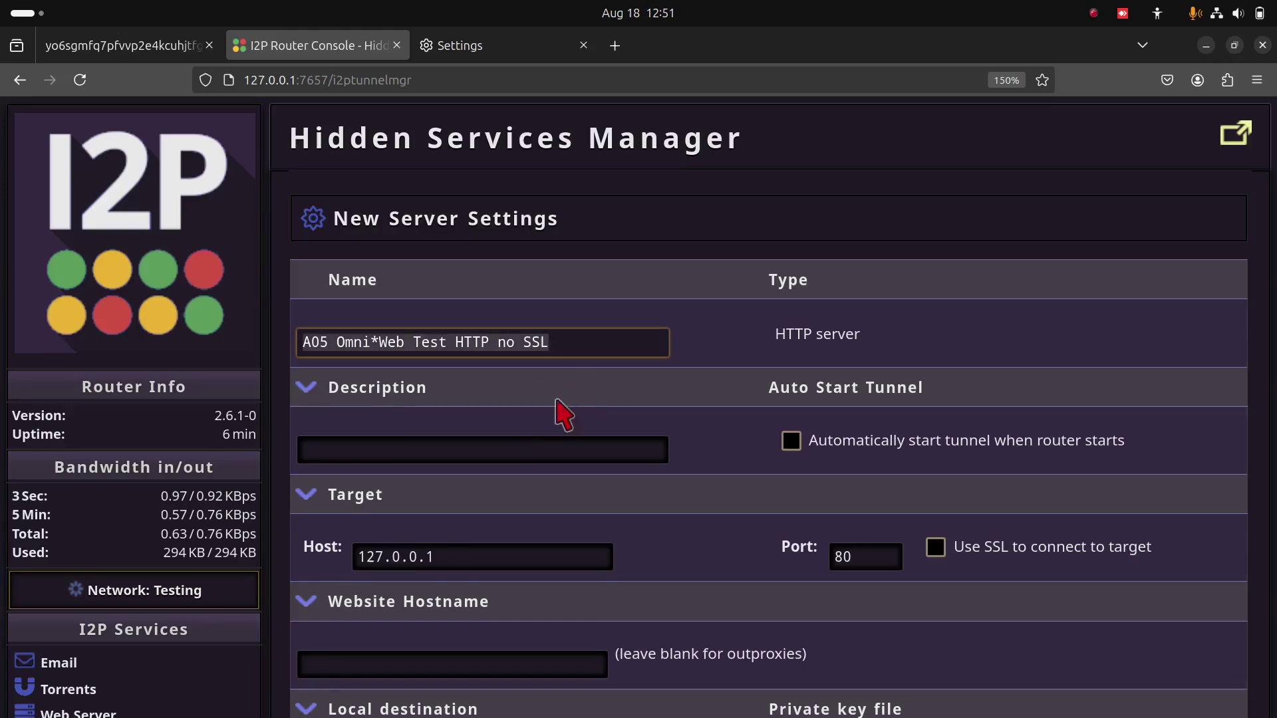
{"action": "left_click", "coordinate": [552, 444]}
{"action": "type", "text": "A05 Omni*Web Test HTTP no SSL"}
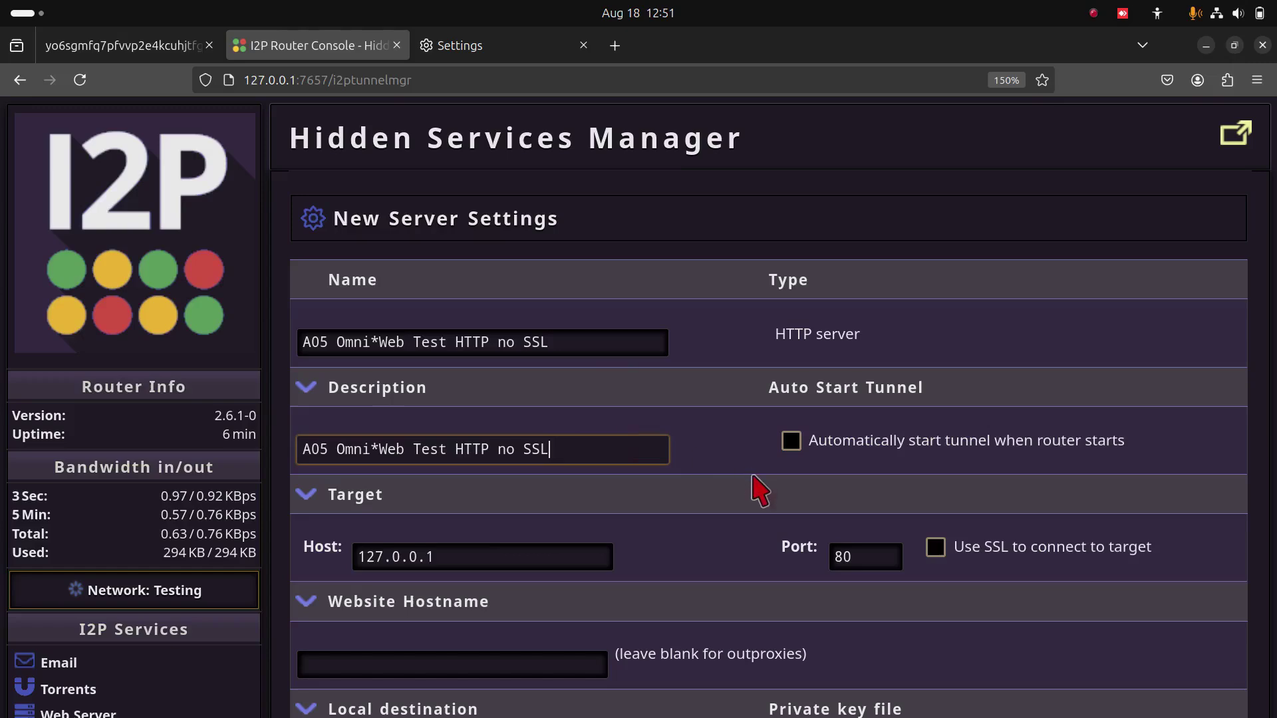
{"action": "scroll", "coordinate": [729, 525], "scroll_direction": "down", "scroll_amount": 7}
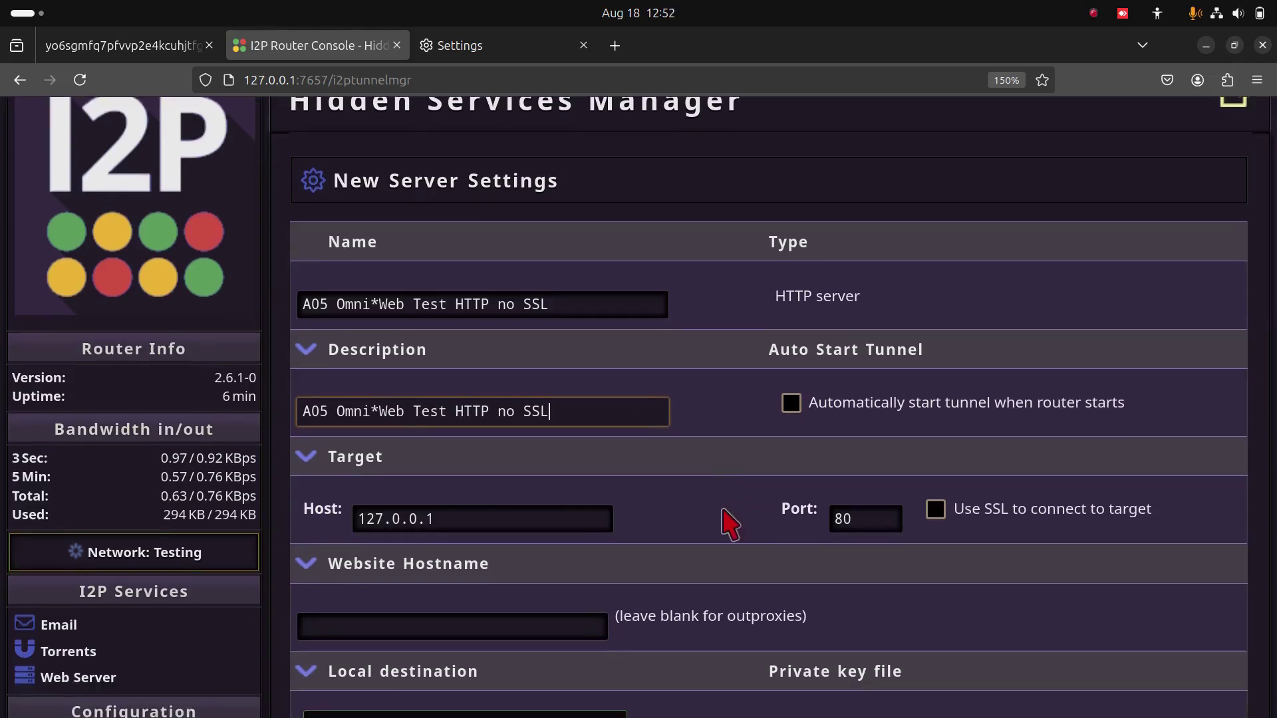
{"action": "scroll", "coordinate": [729, 526], "scroll_direction": "down", "scroll_amount": 7}
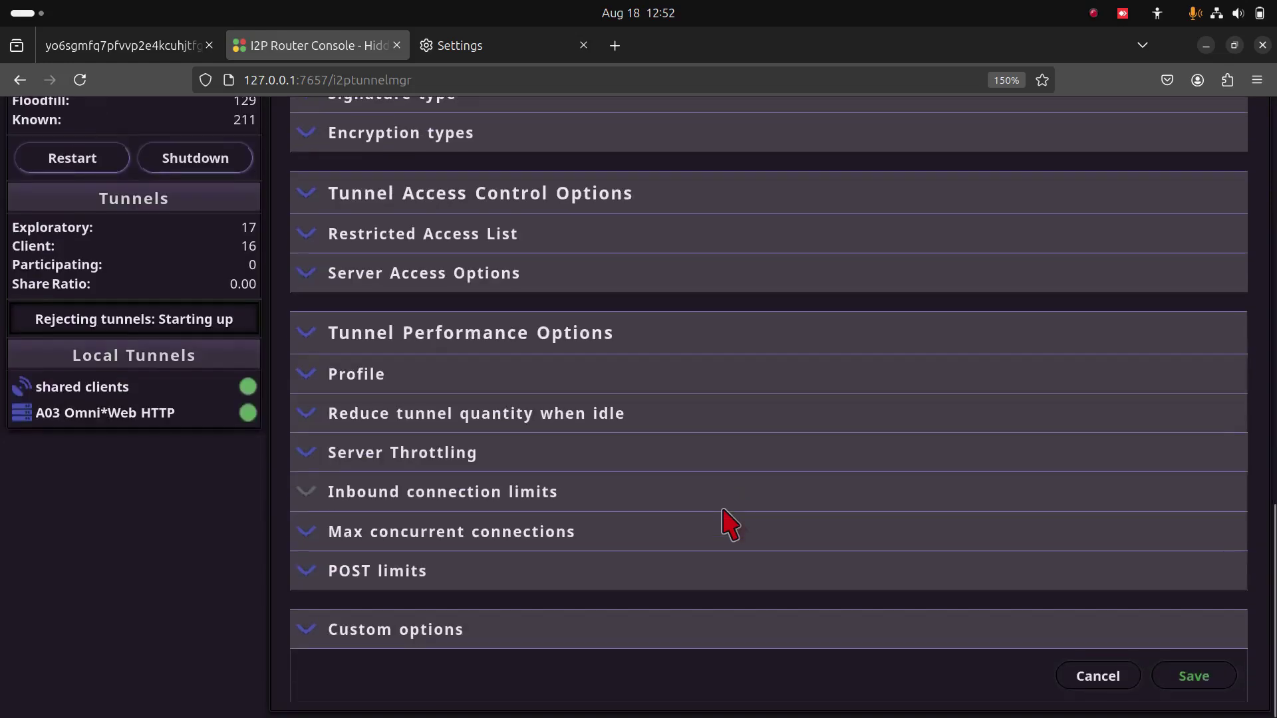
{"action": "left_click", "coordinate": [1190, 681]}
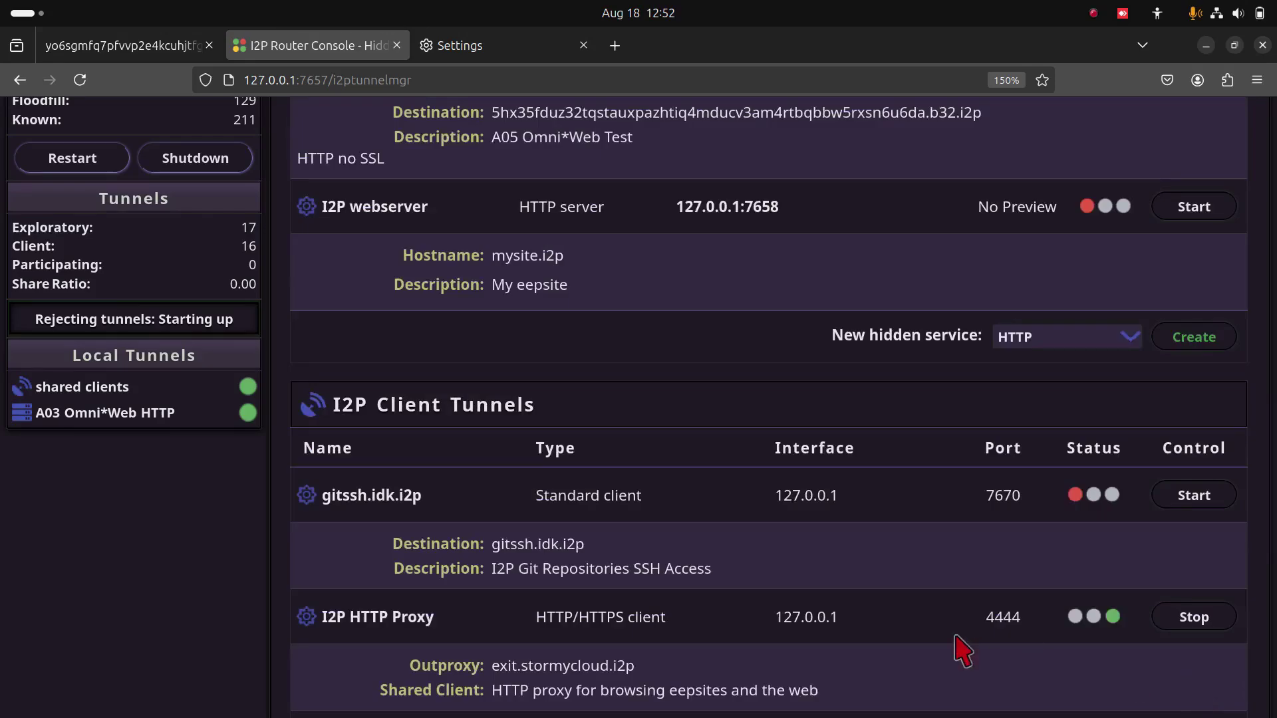
{"action": "scroll", "coordinate": [961, 649], "scroll_direction": "up", "scroll_amount": 7}
{"action": "scroll", "coordinate": [961, 648], "scroll_direction": "up", "scroll_amount": 8}
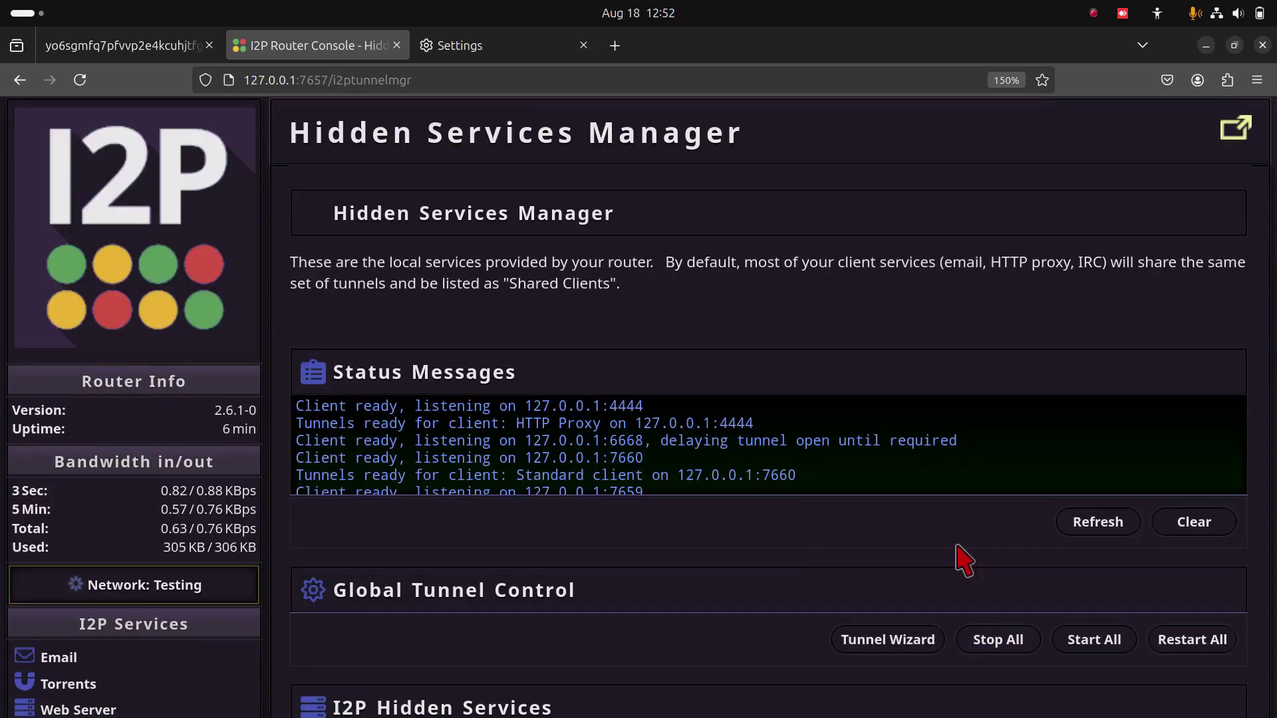
{"action": "scroll", "coordinate": [962, 562], "scroll_direction": "down", "scroll_amount": 5}
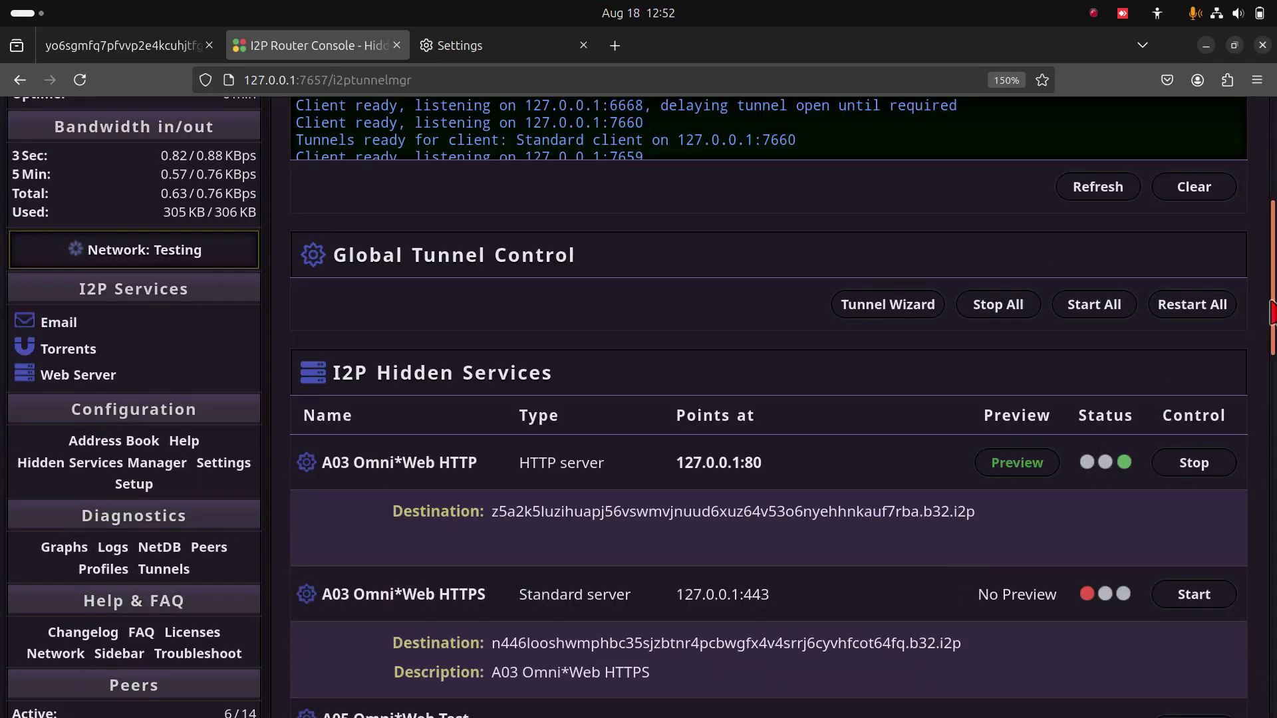
{"action": "left_click_drag", "start_coordinate": [1271, 308], "coordinate": [1272, 336]}
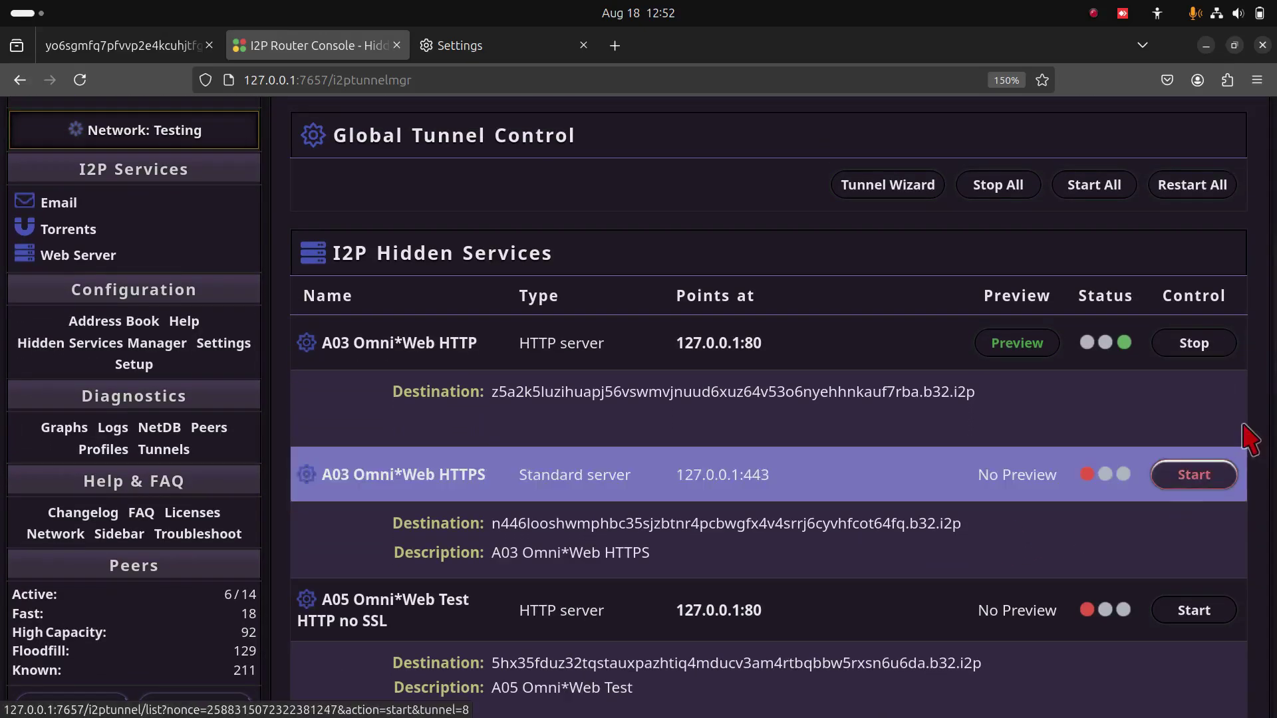
{"action": "left_click_drag", "start_coordinate": [1272, 346], "coordinate": [1273, 374]}
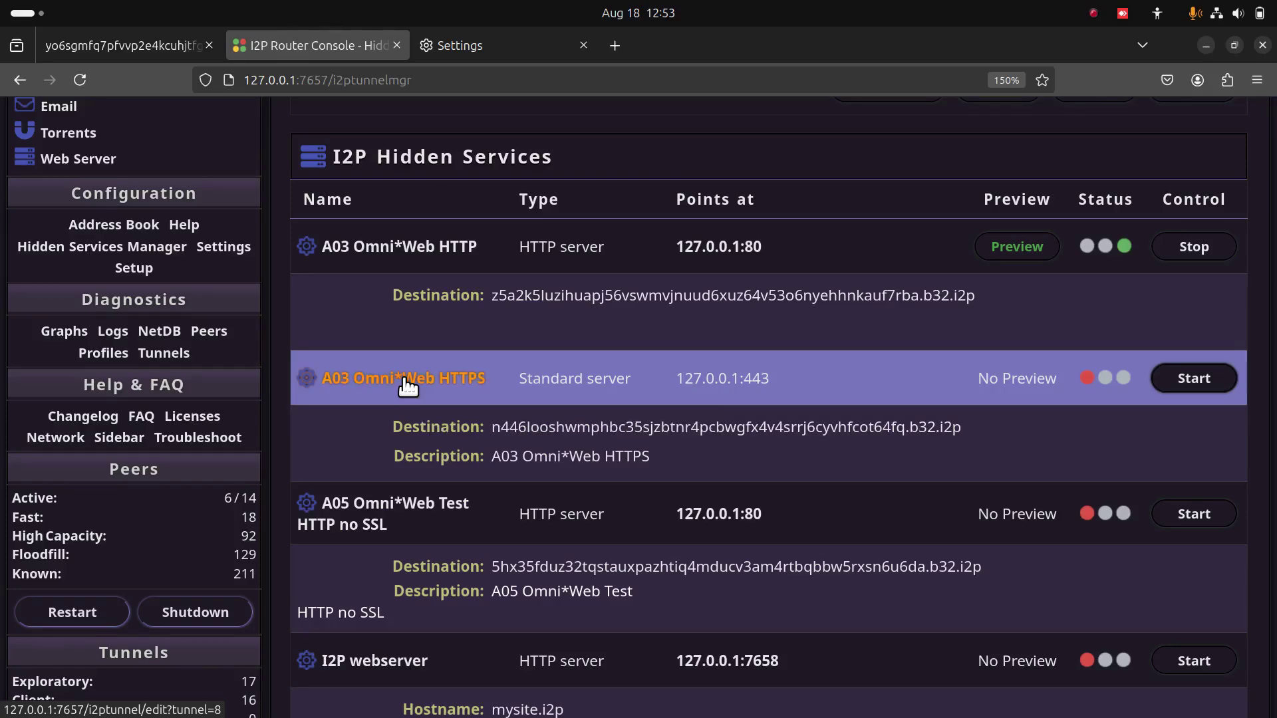
Open the A03 Omni*Web HTTPS tunnel's settings and confirm its target is 127.0.0.1 port 443
{"action": "left_click", "coordinate": [406, 379]}
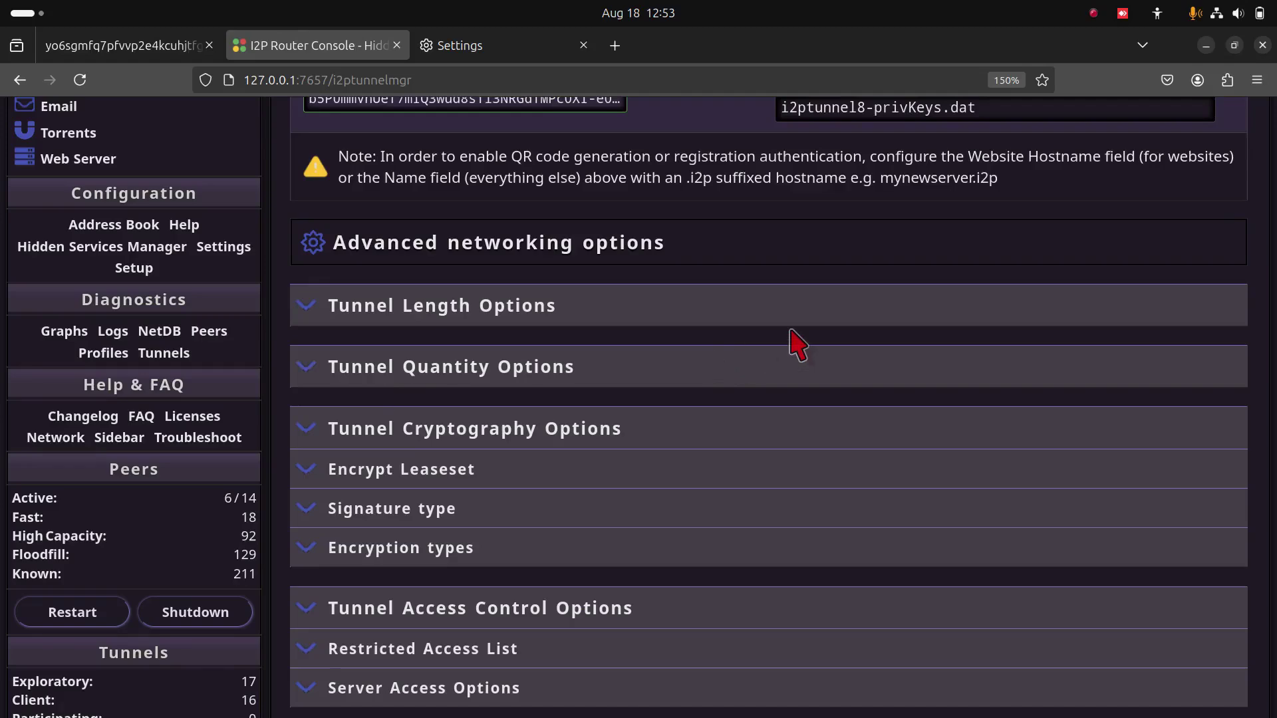
{"action": "scroll", "coordinate": [798, 344], "scroll_direction": "up", "scroll_amount": 10}
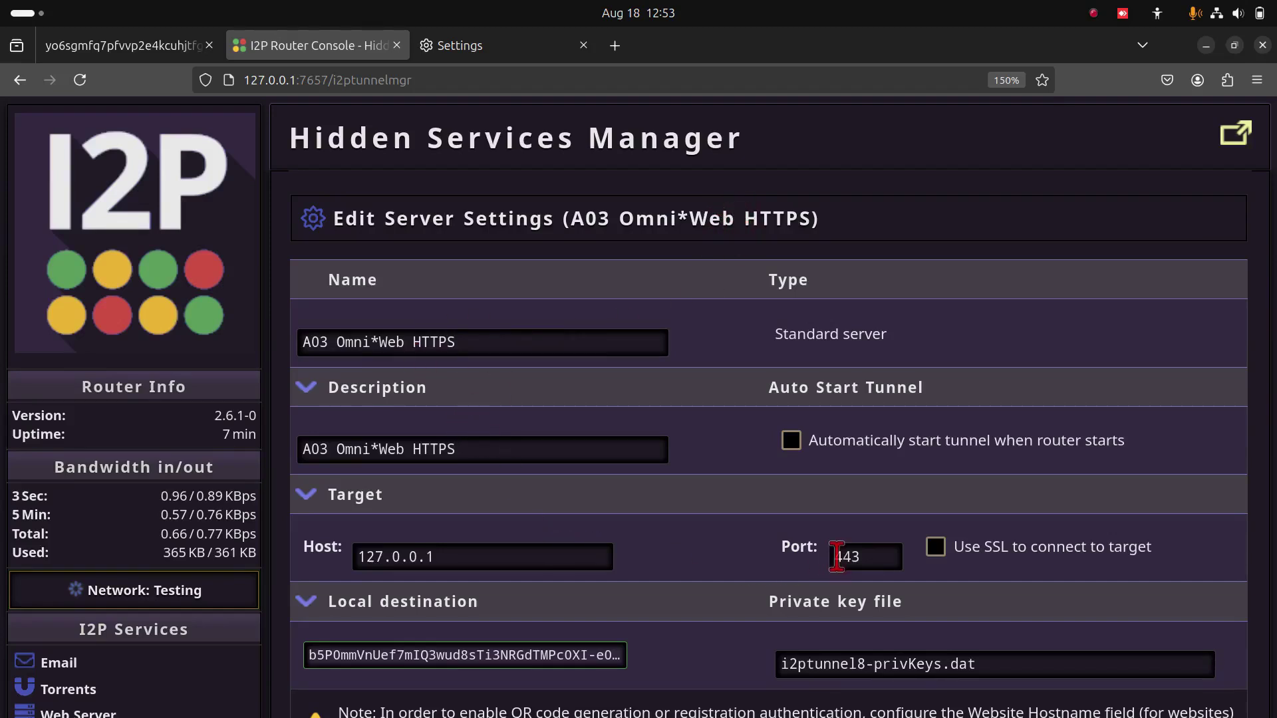
{"action": "left_click_drag", "start_coordinate": [837, 556], "coordinate": [877, 557]}
{"action": "left_click", "coordinate": [877, 556]}
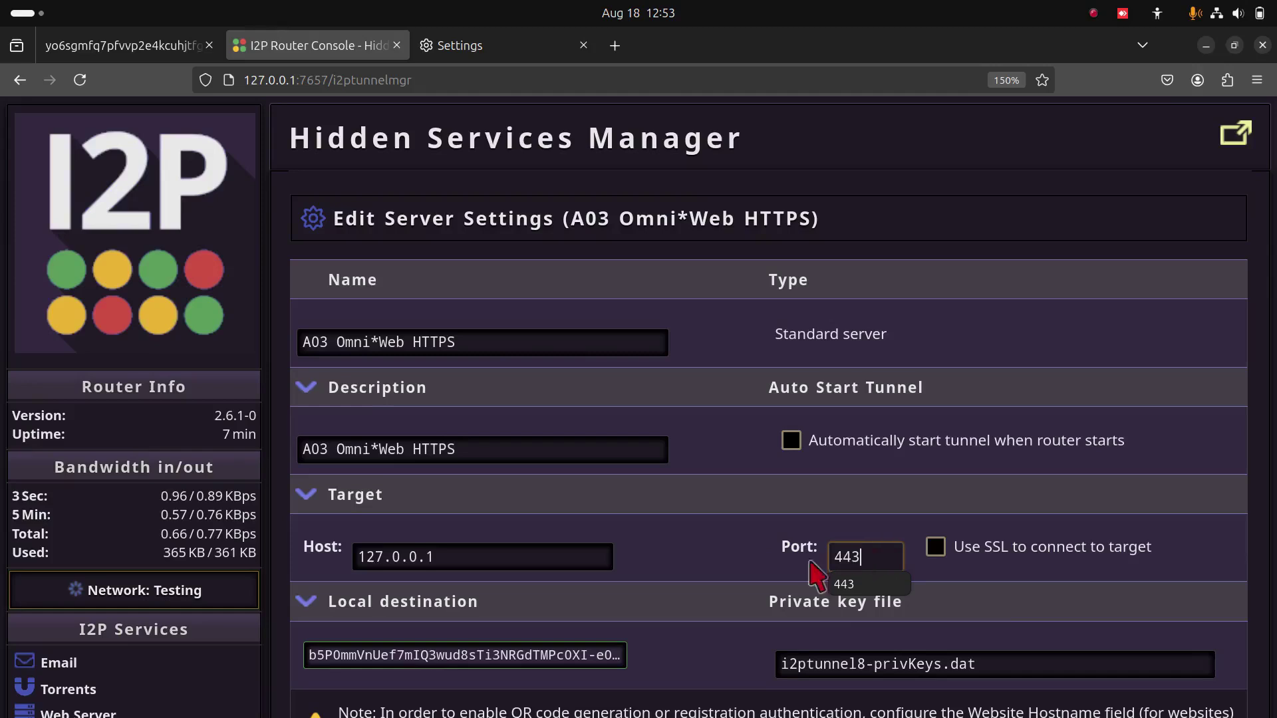
{"action": "left_click", "coordinate": [788, 577]}
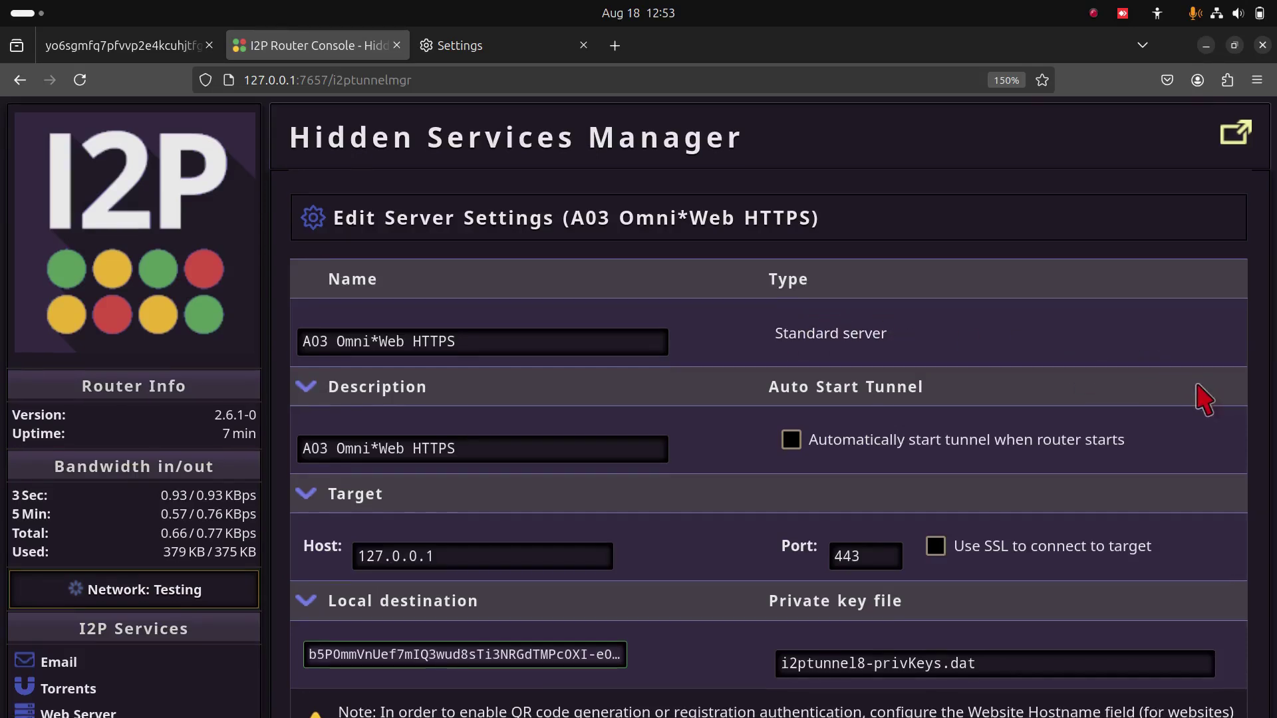
{"action": "scroll", "coordinate": [1203, 399], "scroll_direction": "down", "scroll_amount": 10}
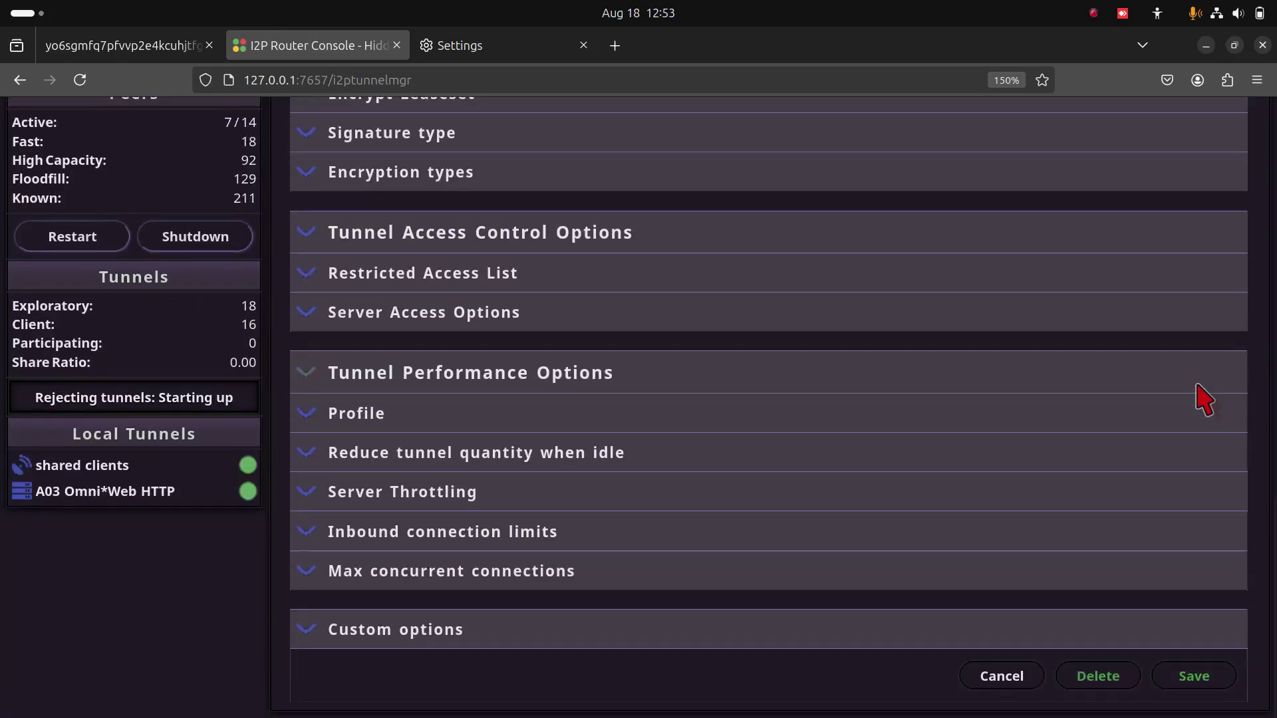
Leave the A03 HTTPS tunnel settings without saving any changes
{"action": "left_click", "coordinate": [1003, 677]}
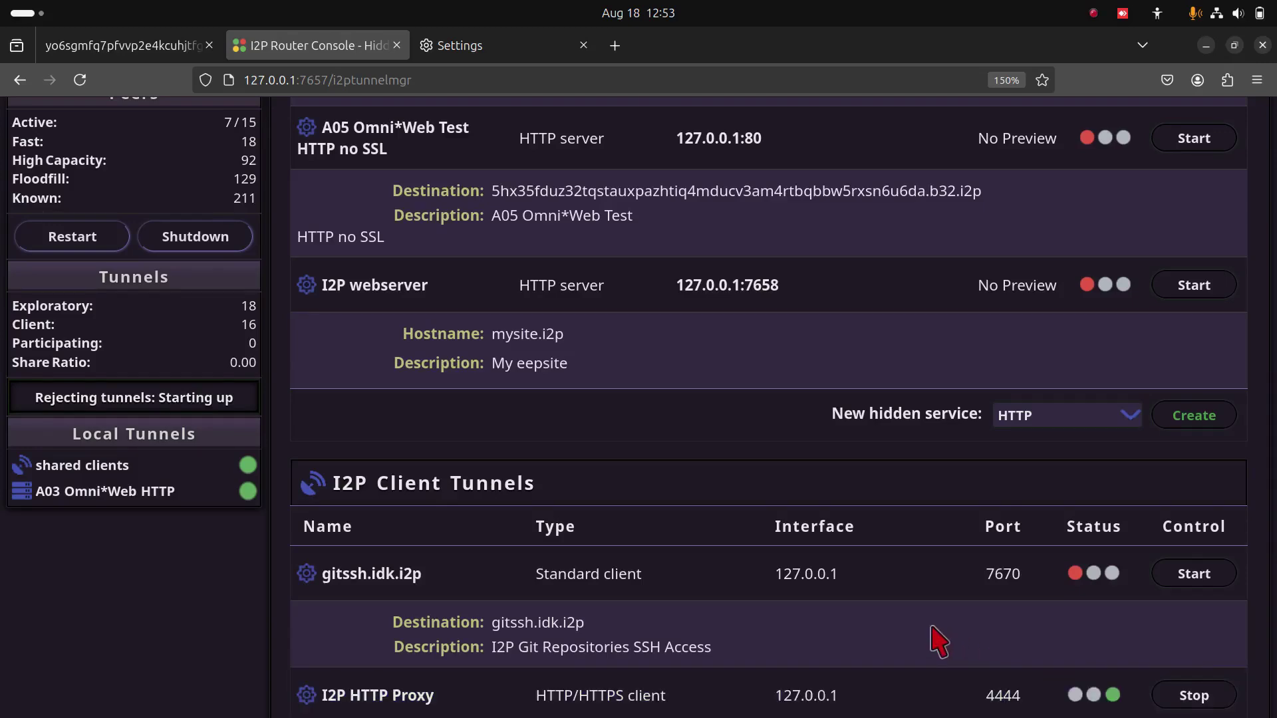
{"action": "scroll", "coordinate": [938, 642], "scroll_direction": "down", "scroll_amount": 5}
{"action": "scroll", "coordinate": [937, 641], "scroll_direction": "up", "scroll_amount": 7}
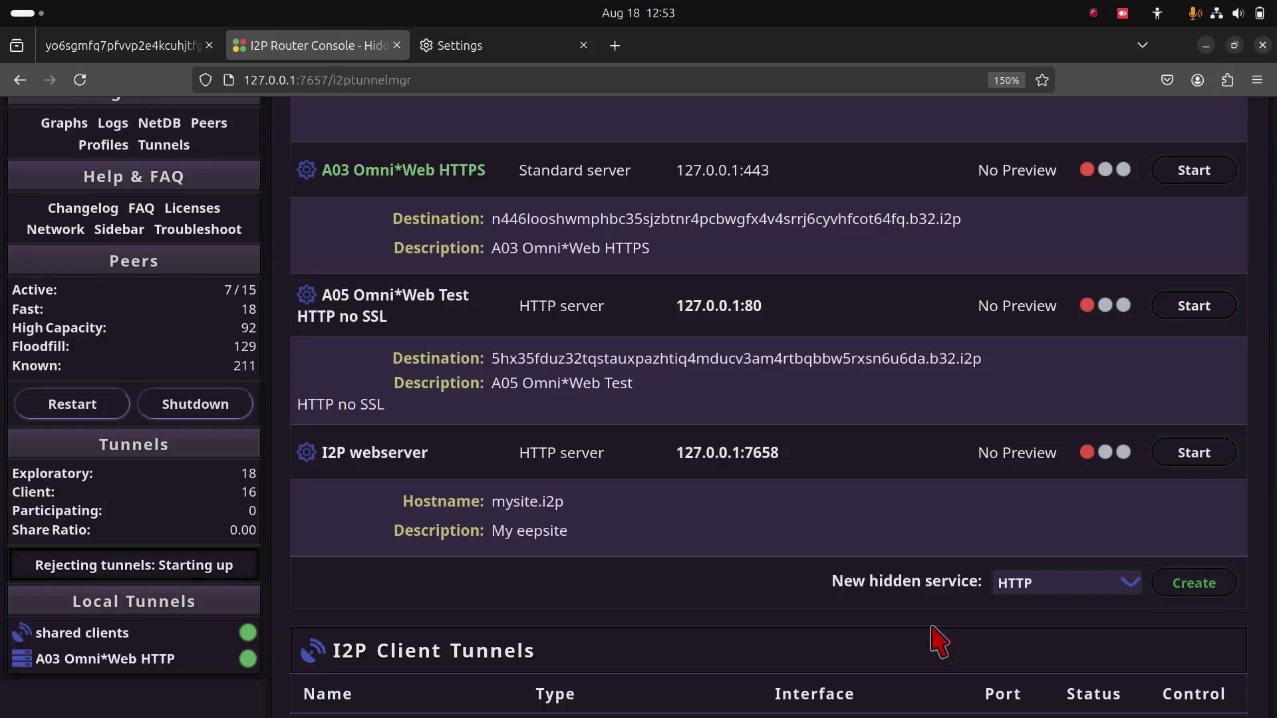
Create a new hidden service of type Standard
{"action": "left_click", "coordinate": [1111, 589]}
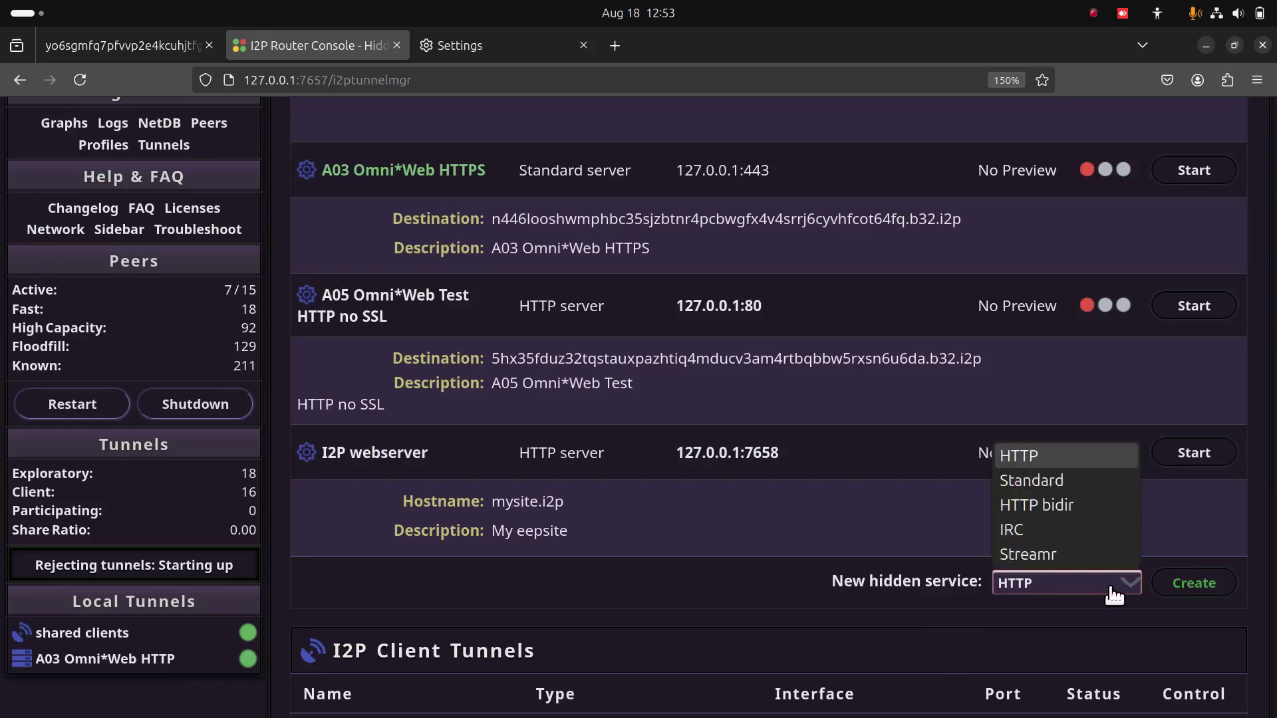
{"action": "left_click", "coordinate": [1093, 484]}
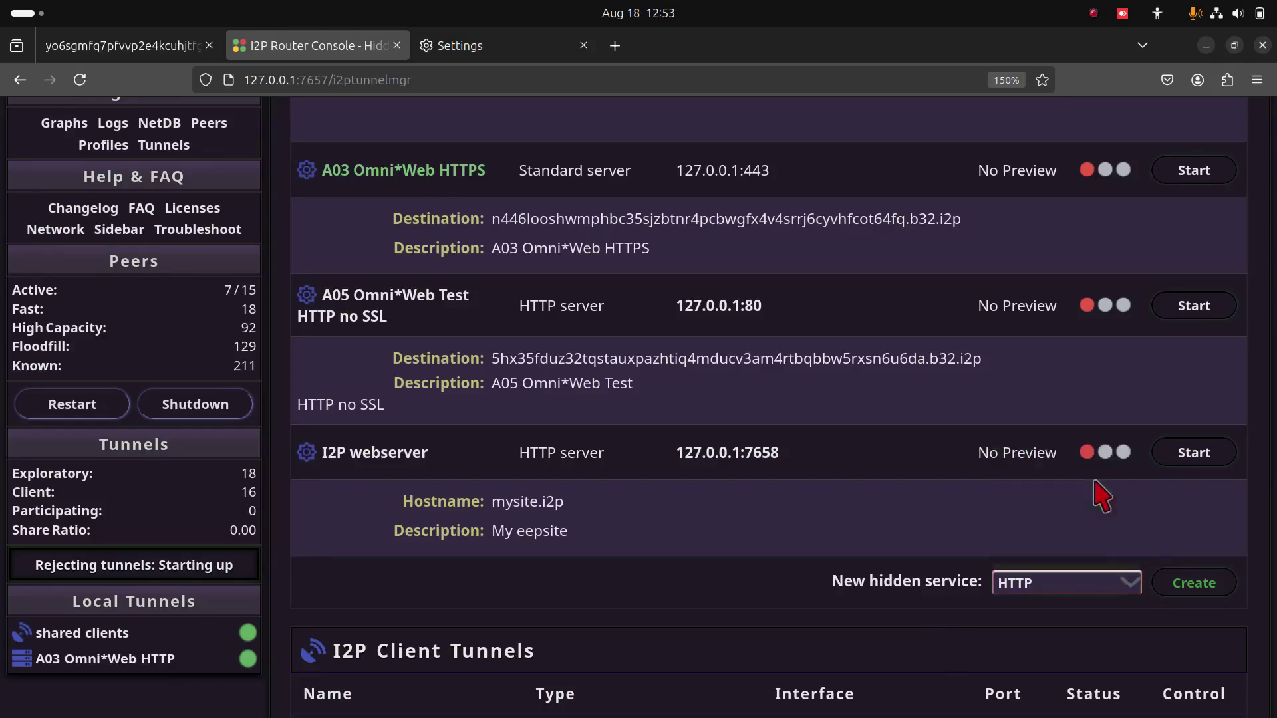
{"action": "left_click", "coordinate": [1195, 587]}
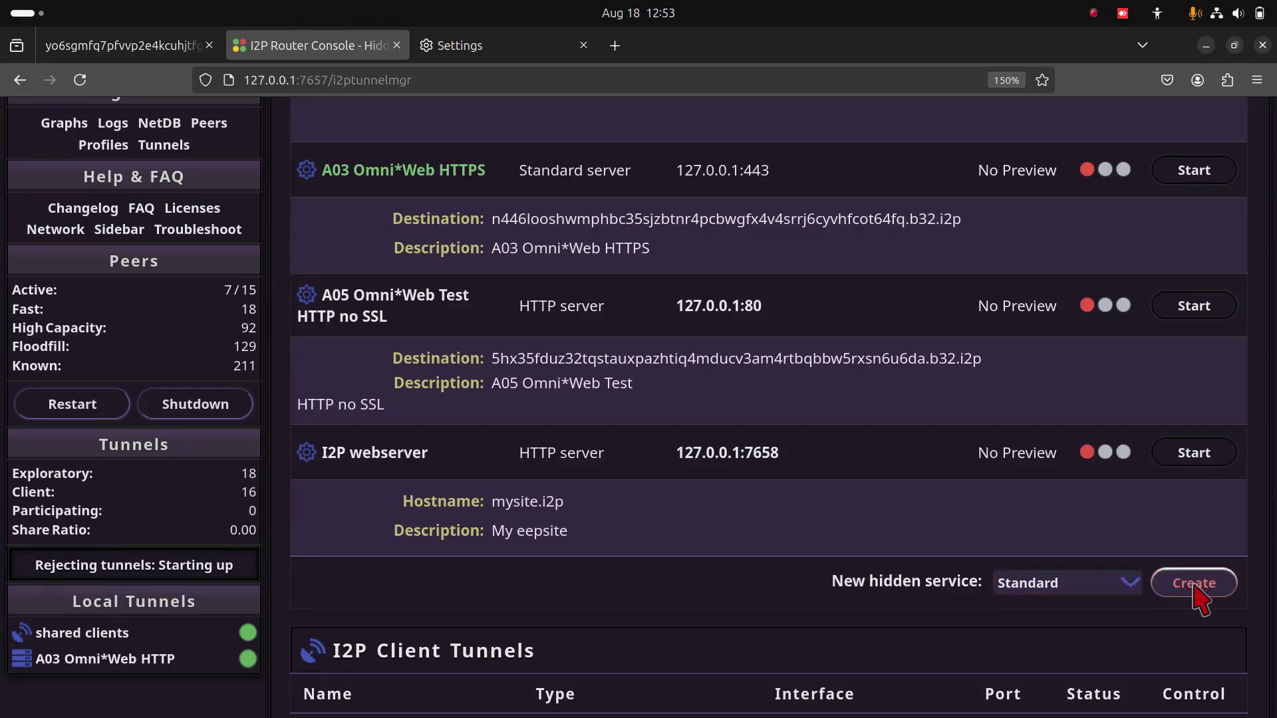
{"action": "scroll", "coordinate": [1024, 509], "scroll_direction": "up", "scroll_amount": 15}
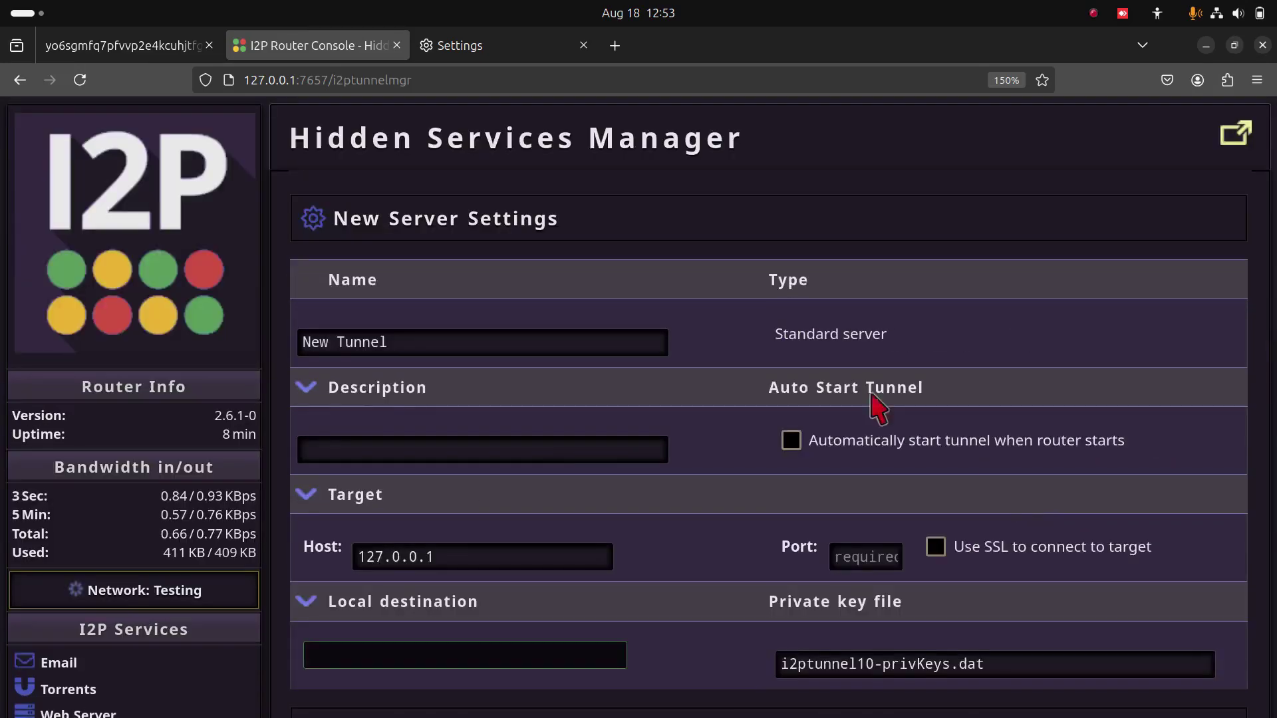
Name the tunnel 'A06 Omni*Web HTTPS with SSL', reuse that name as the description, and set target port 443
{"action": "triple_click", "coordinate": [572, 343]}
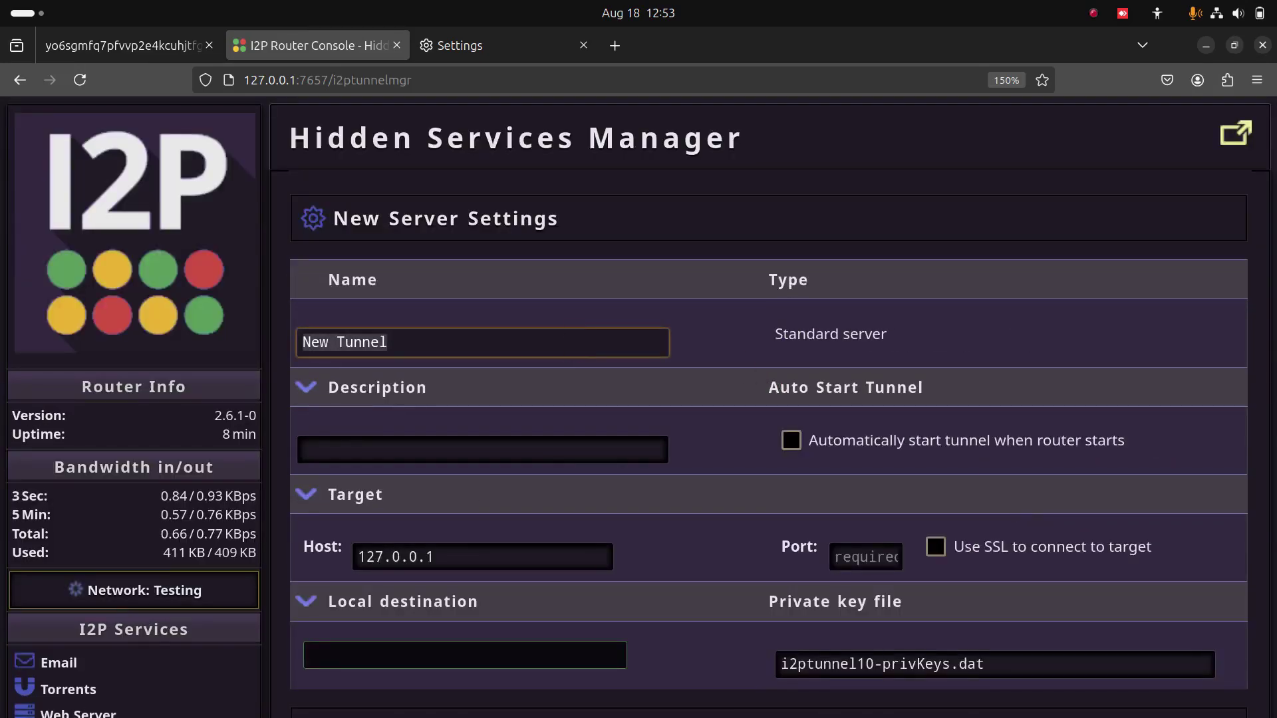
{"action": "type", "text": "A06 Omni*Web HTTPS with SSL"}
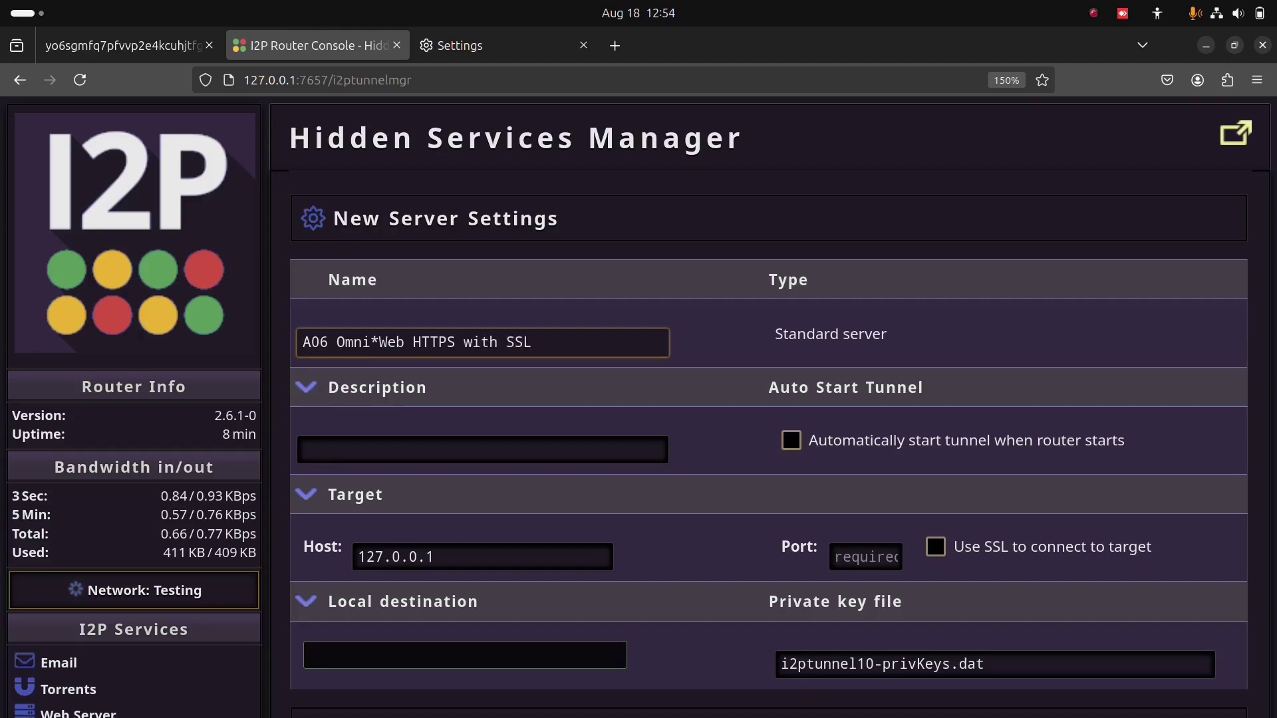
{"action": "key", "text": "ctrl+a"}
{"action": "key", "text": "ctrl+c"}
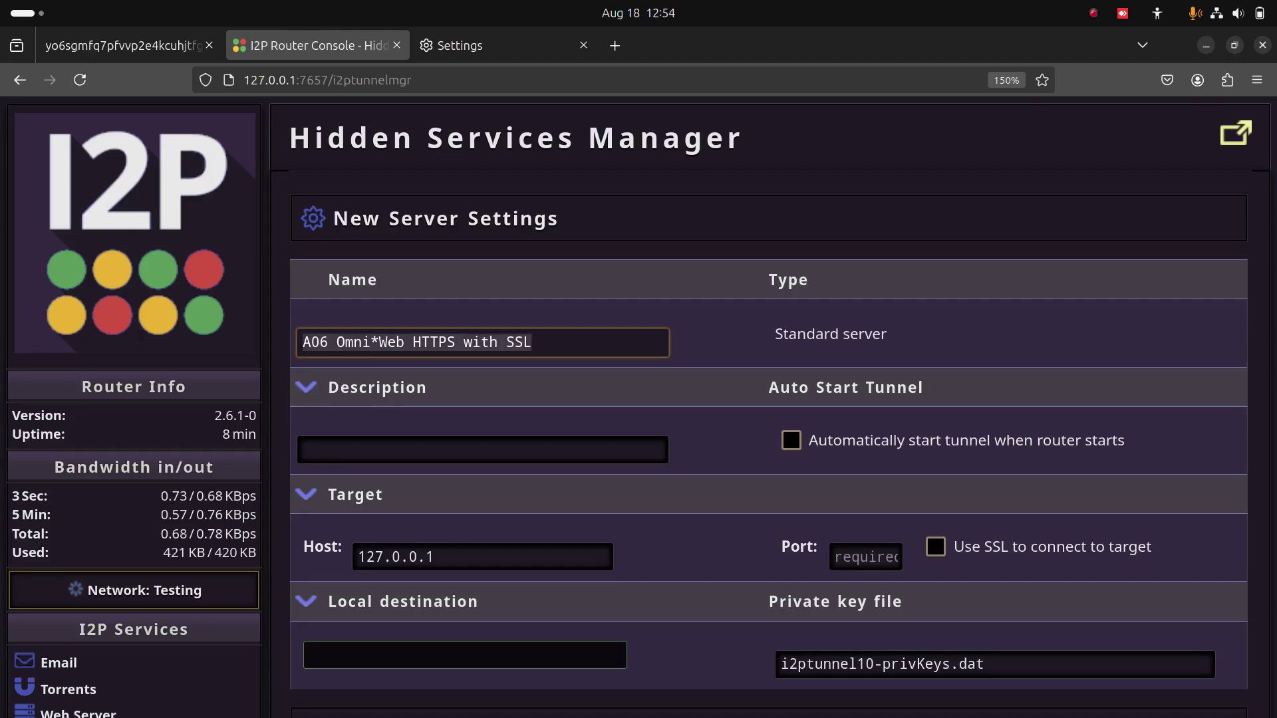
{"action": "left_click", "coordinate": [535, 449]}
{"action": "key", "text": "ctrl+v"}
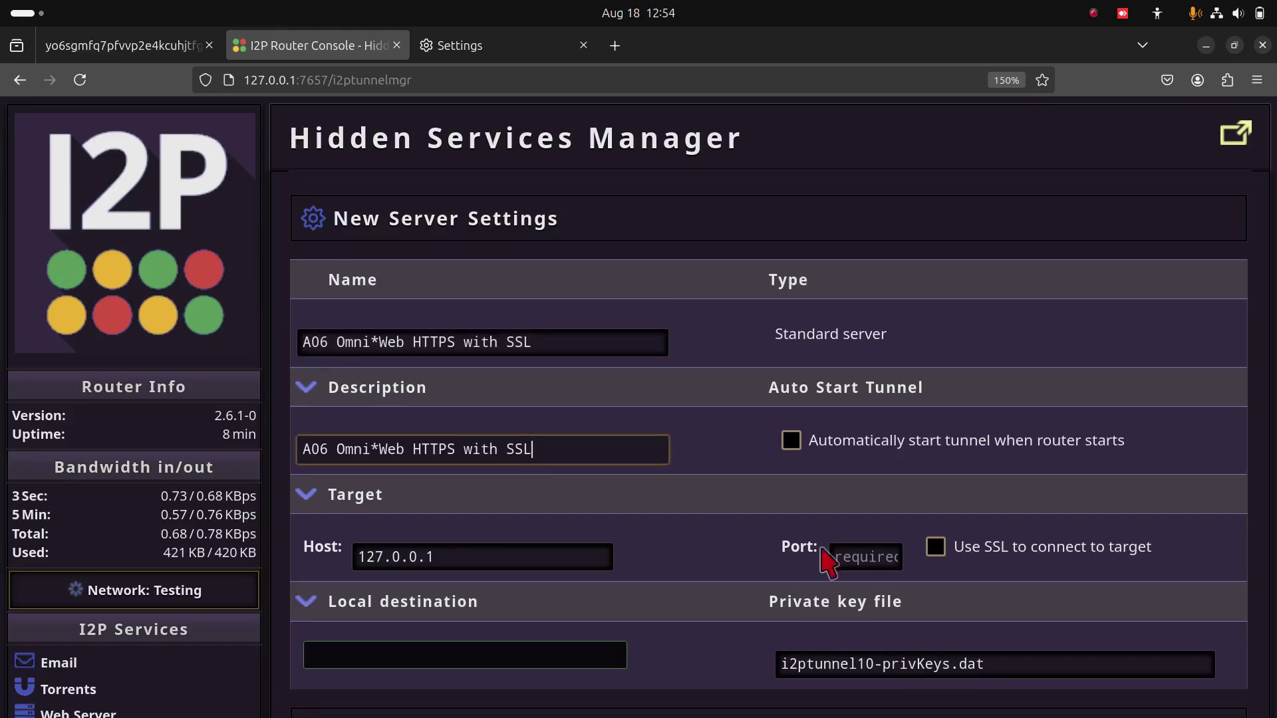
{"action": "left_click", "coordinate": [866, 558]}
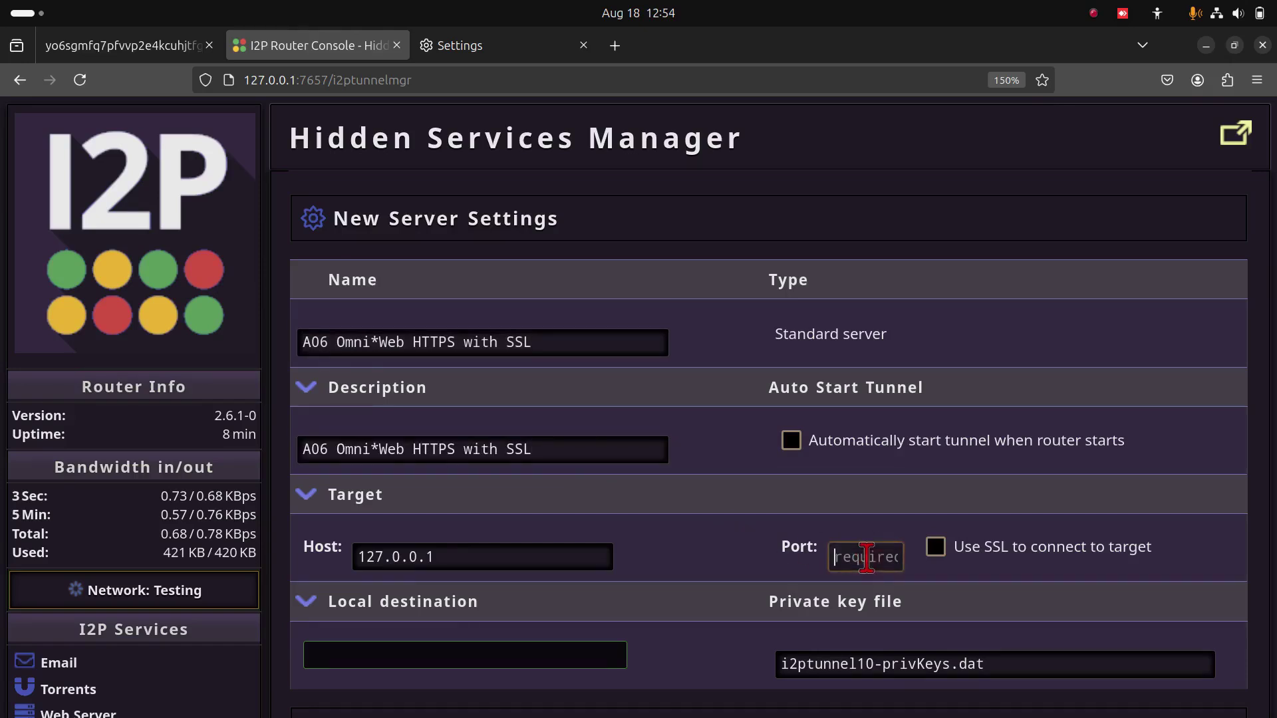
{"action": "type", "text": "443"}
{"action": "left_click", "coordinate": [1022, 510]}
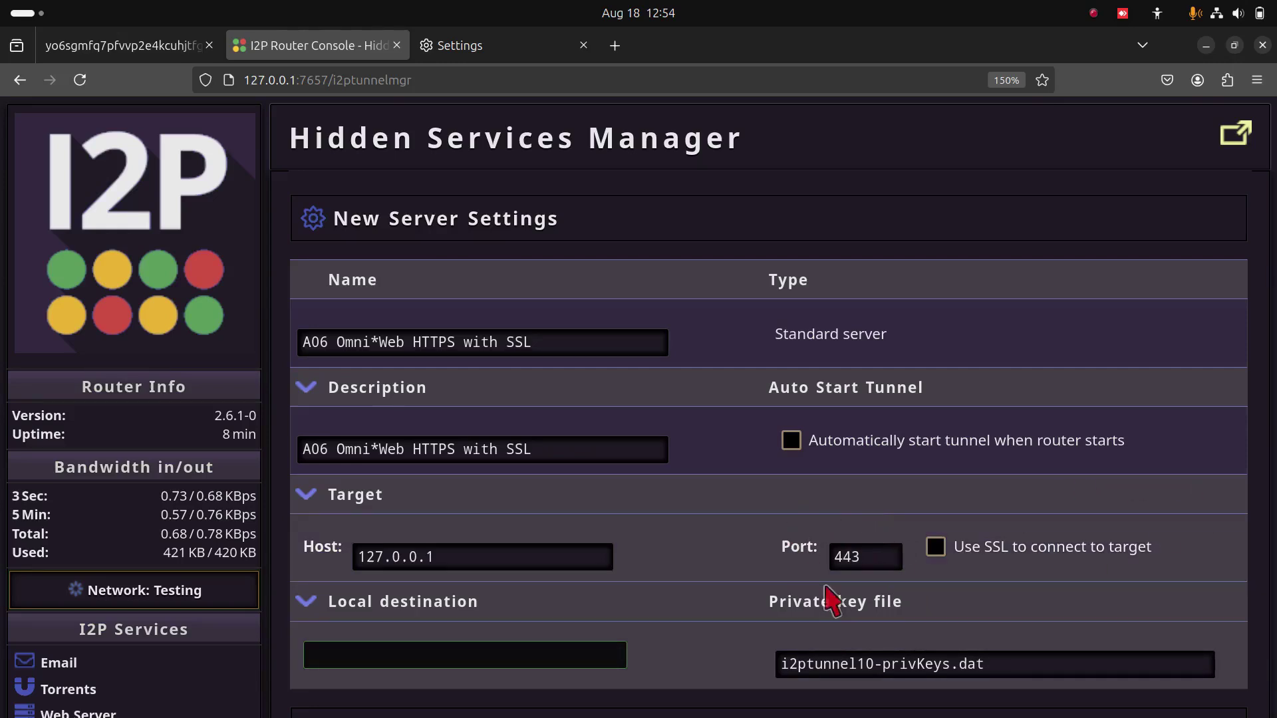
{"action": "scroll", "coordinate": [1190, 488], "scroll_direction": "down", "scroll_amount": 10}
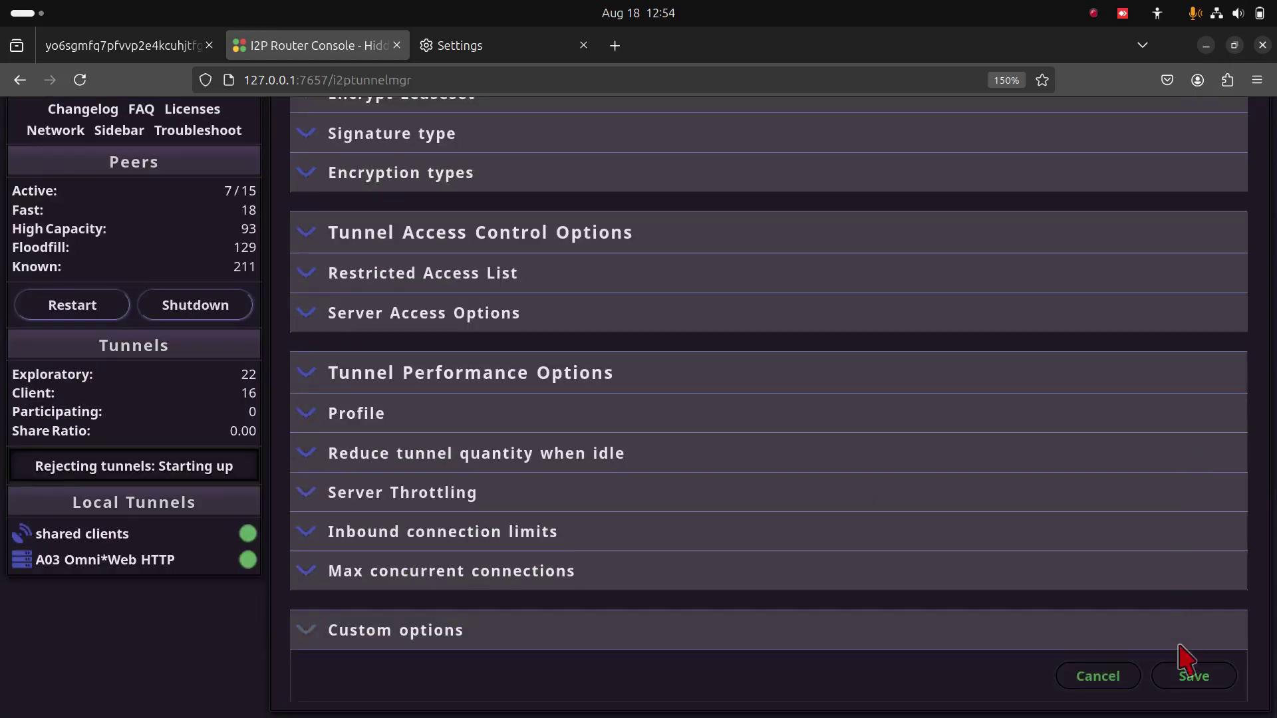
Save the A06 tunnel, then start the A03 Omni*Web HTTPS tunnel
{"action": "left_click", "coordinate": [1192, 676]}
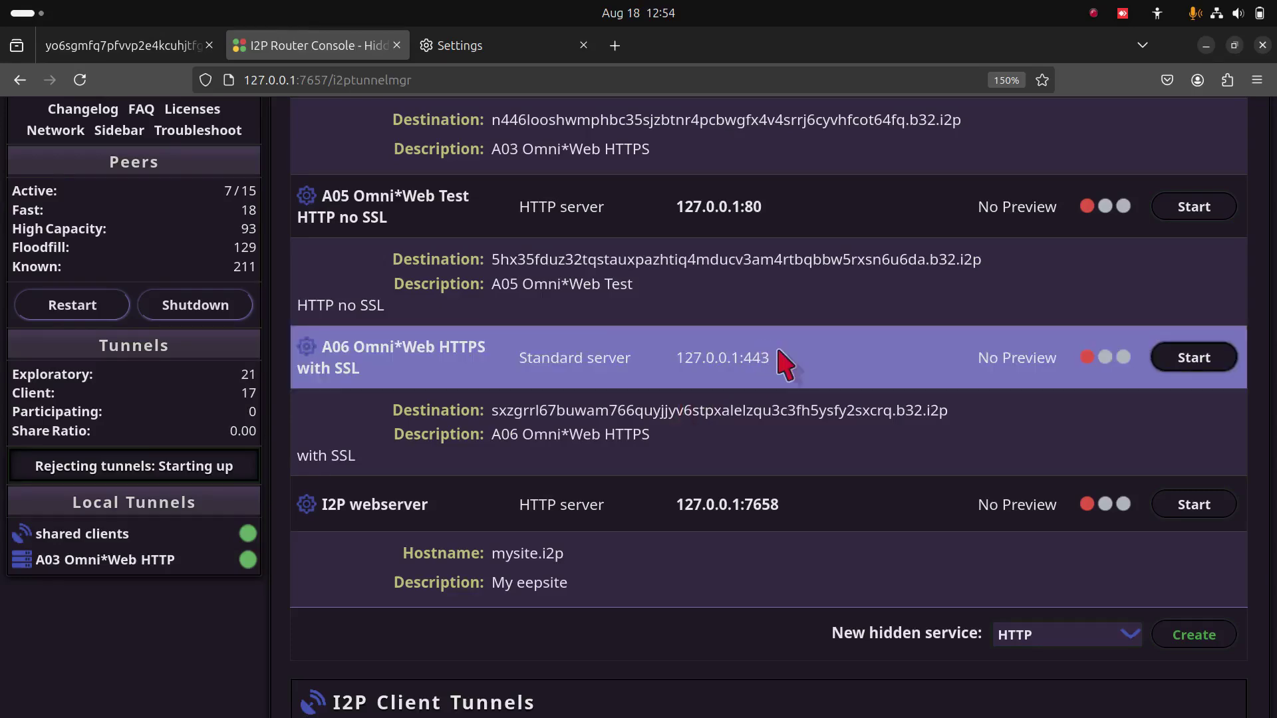
{"action": "scroll", "coordinate": [803, 299], "scroll_direction": "up", "scroll_amount": 5}
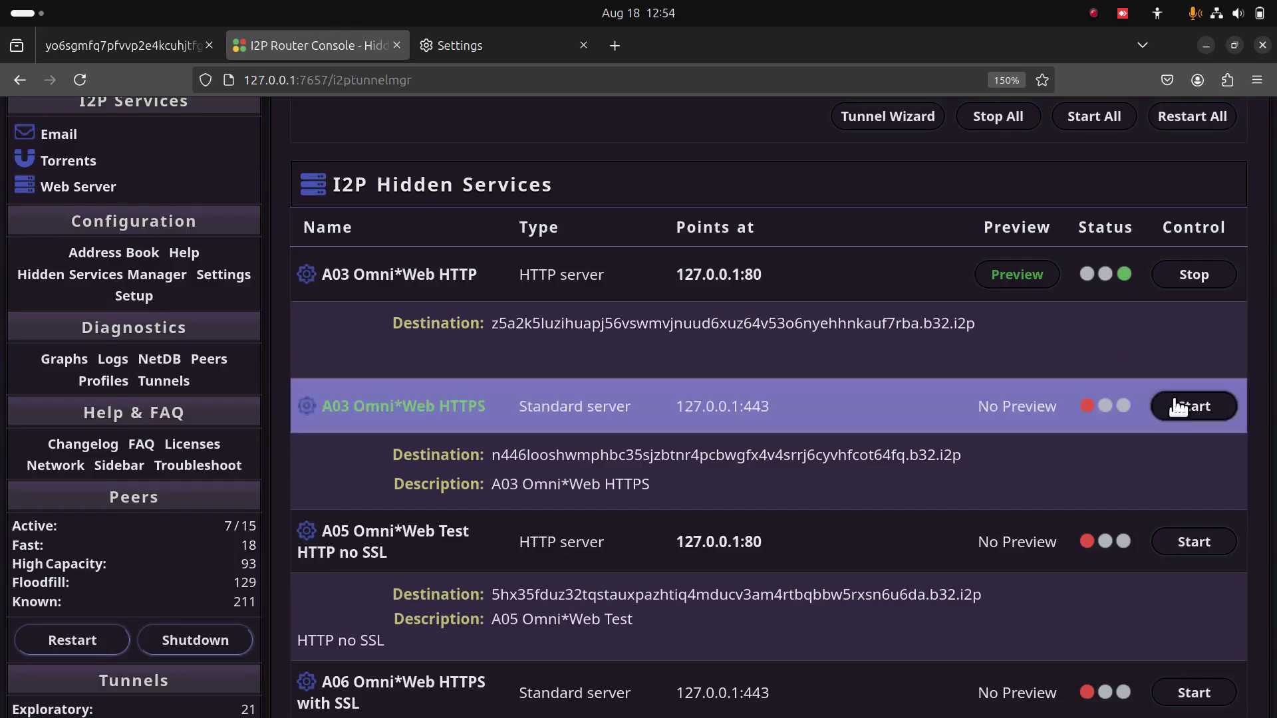
{"action": "left_click", "coordinate": [1197, 407]}
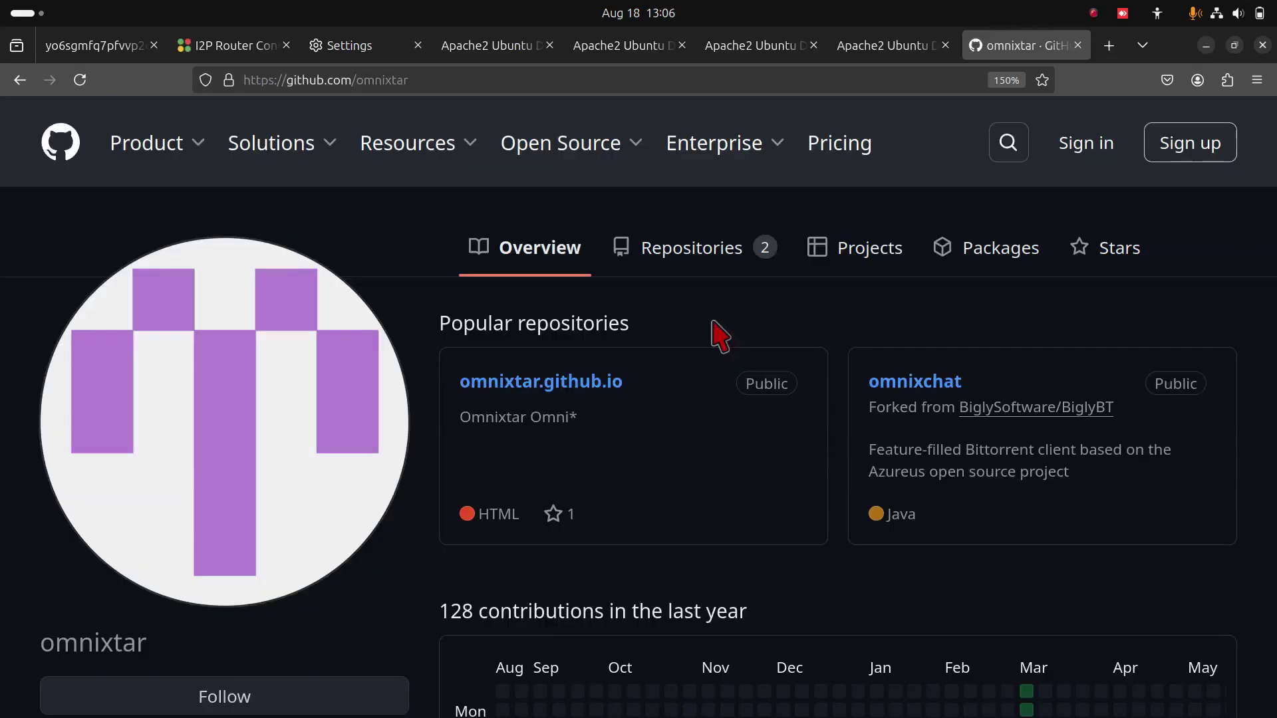
Go into the omnixtar.github.io repository's oxw folder and open apache-ssl.sh
{"action": "left_click", "coordinate": [582, 386]}
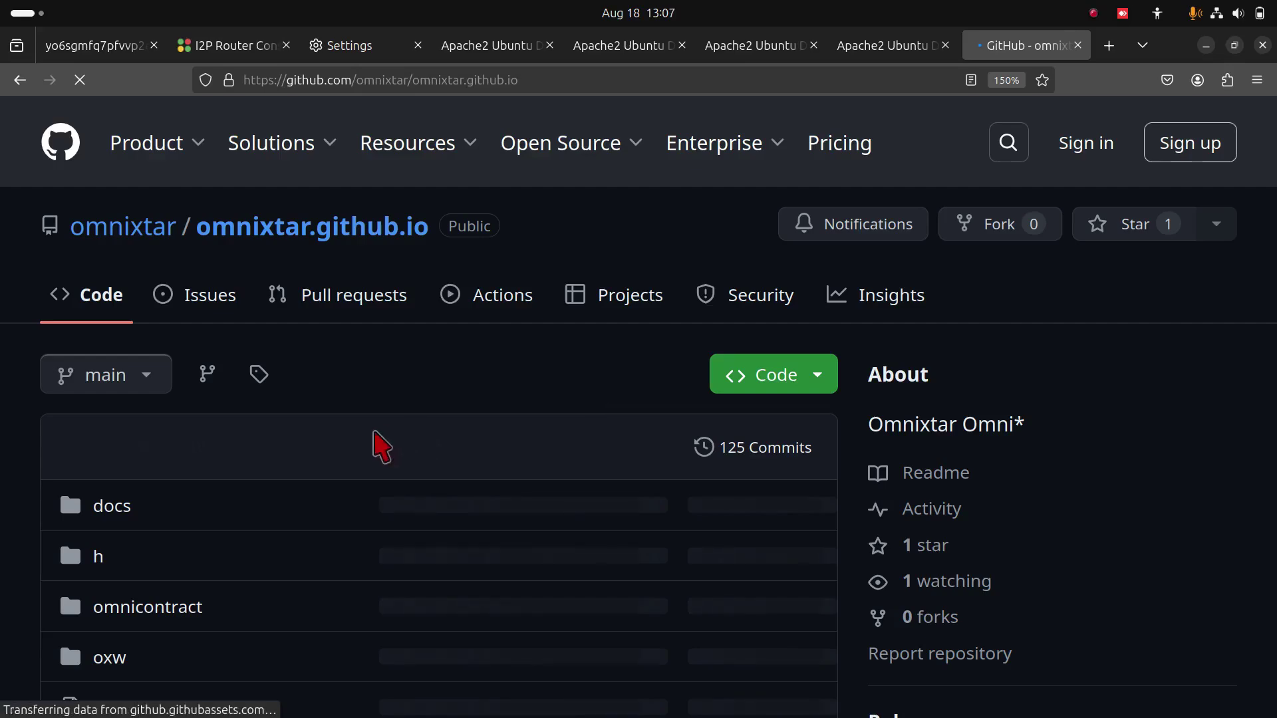
{"action": "scroll", "coordinate": [373, 449], "scroll_direction": "down", "scroll_amount": 5}
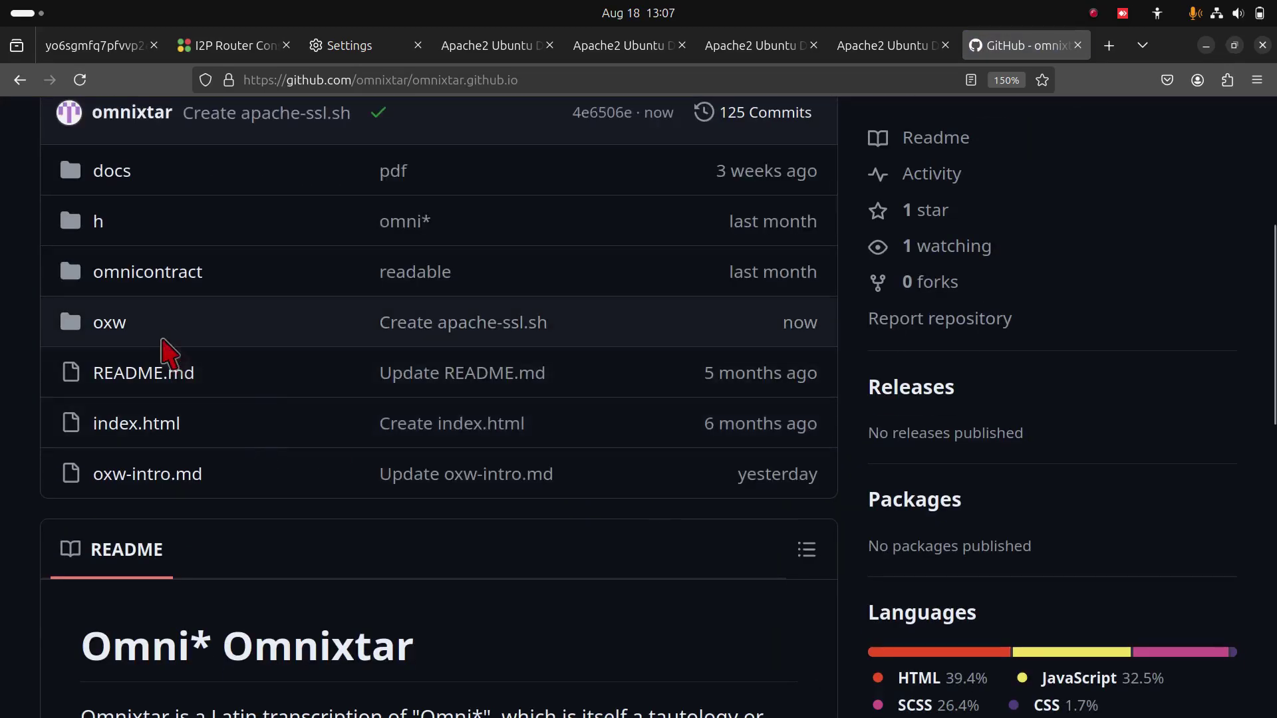
{"action": "left_click", "coordinate": [108, 326]}
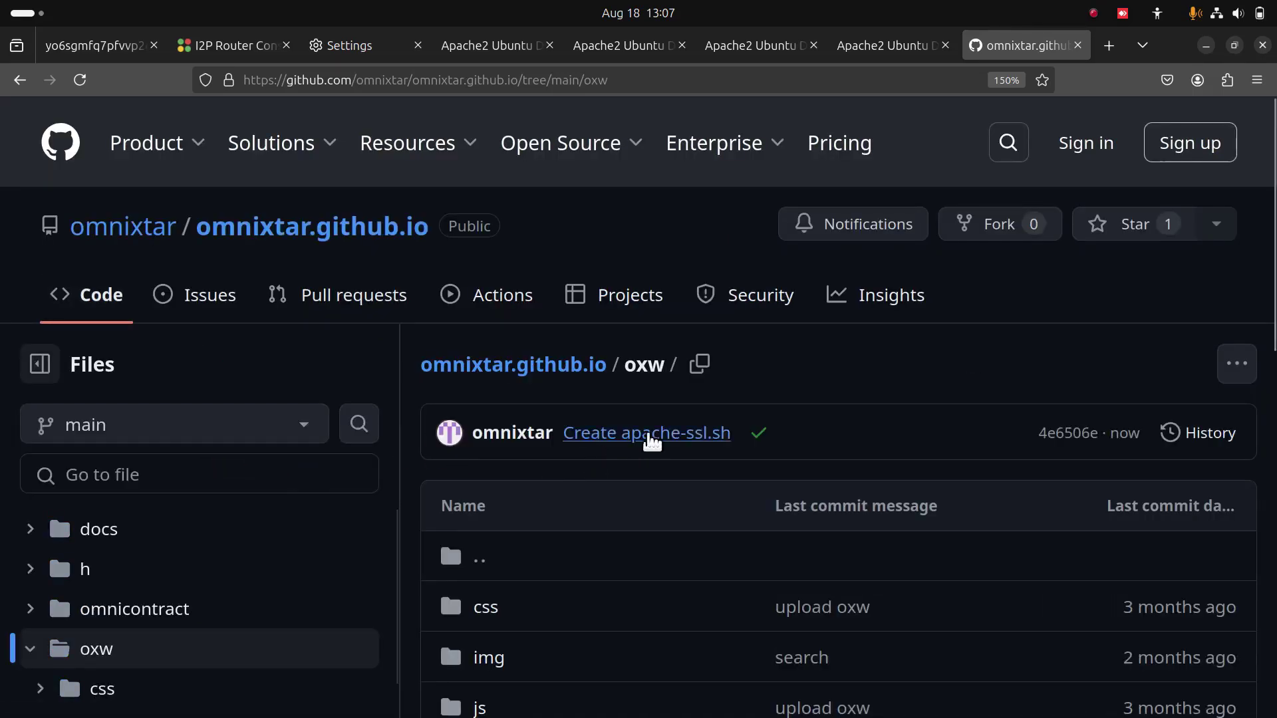
{"action": "scroll", "coordinate": [865, 442], "scroll_direction": "down", "scroll_amount": 3}
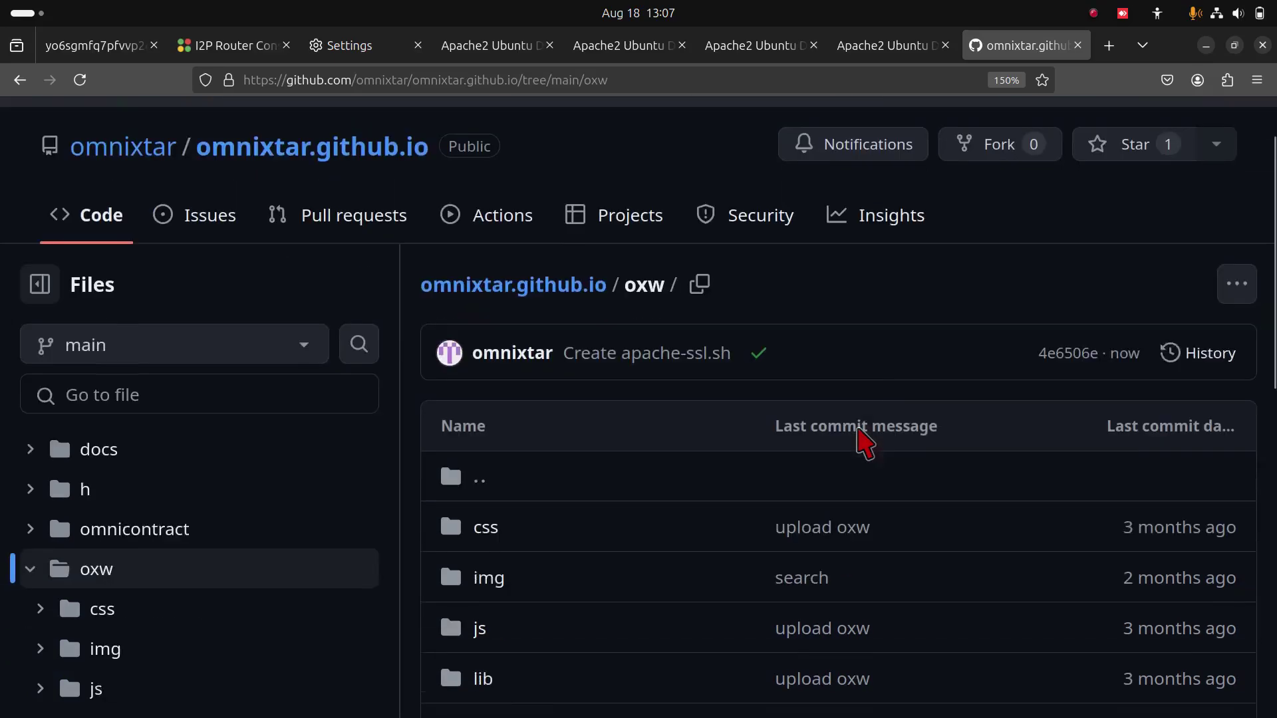
{"action": "scroll", "coordinate": [861, 437], "scroll_direction": "down", "scroll_amount": 4}
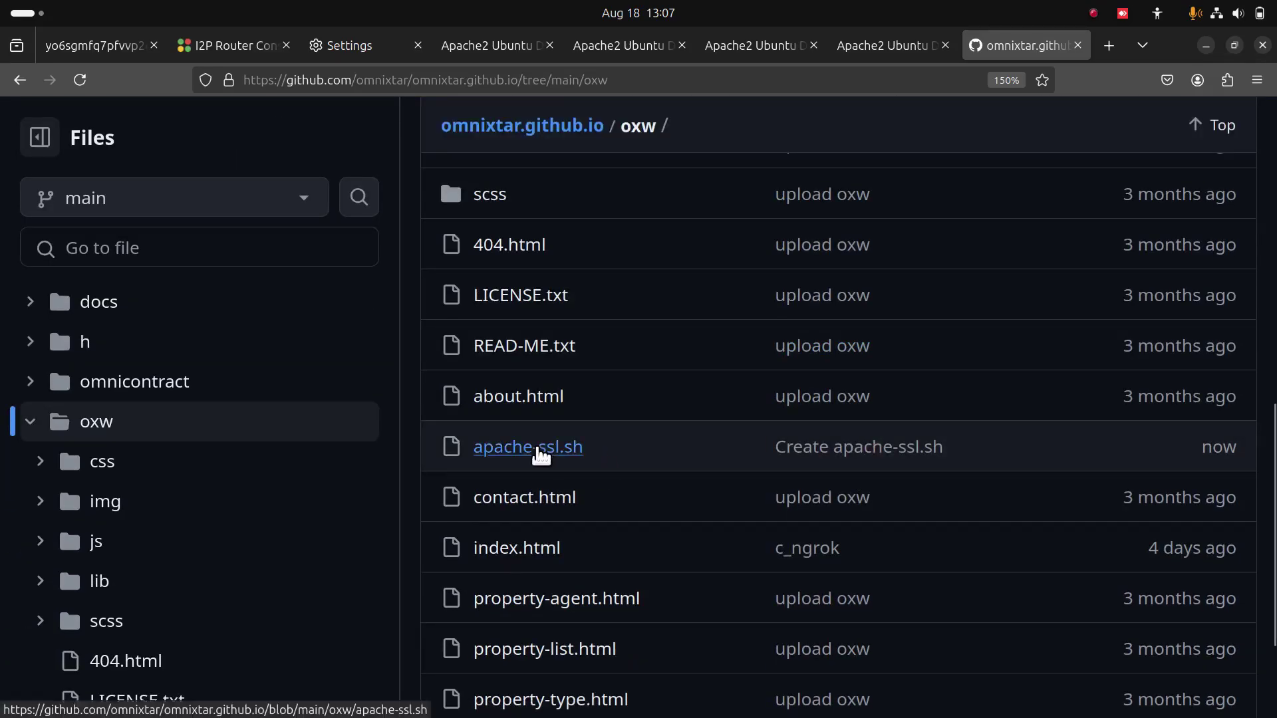
{"action": "left_click", "coordinate": [540, 456]}
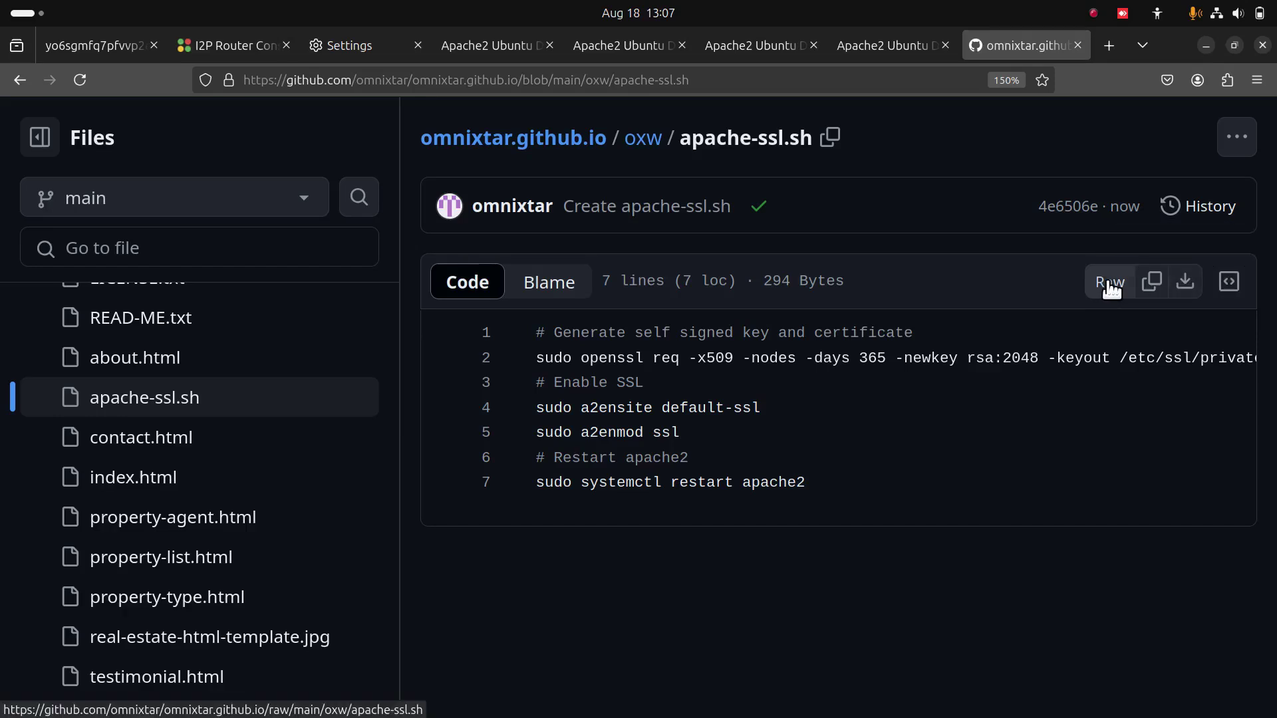
Show apache-ssl.sh as raw text, zoom in twice, and select the two-line openssl command
{"action": "left_click", "coordinate": [1109, 283]}
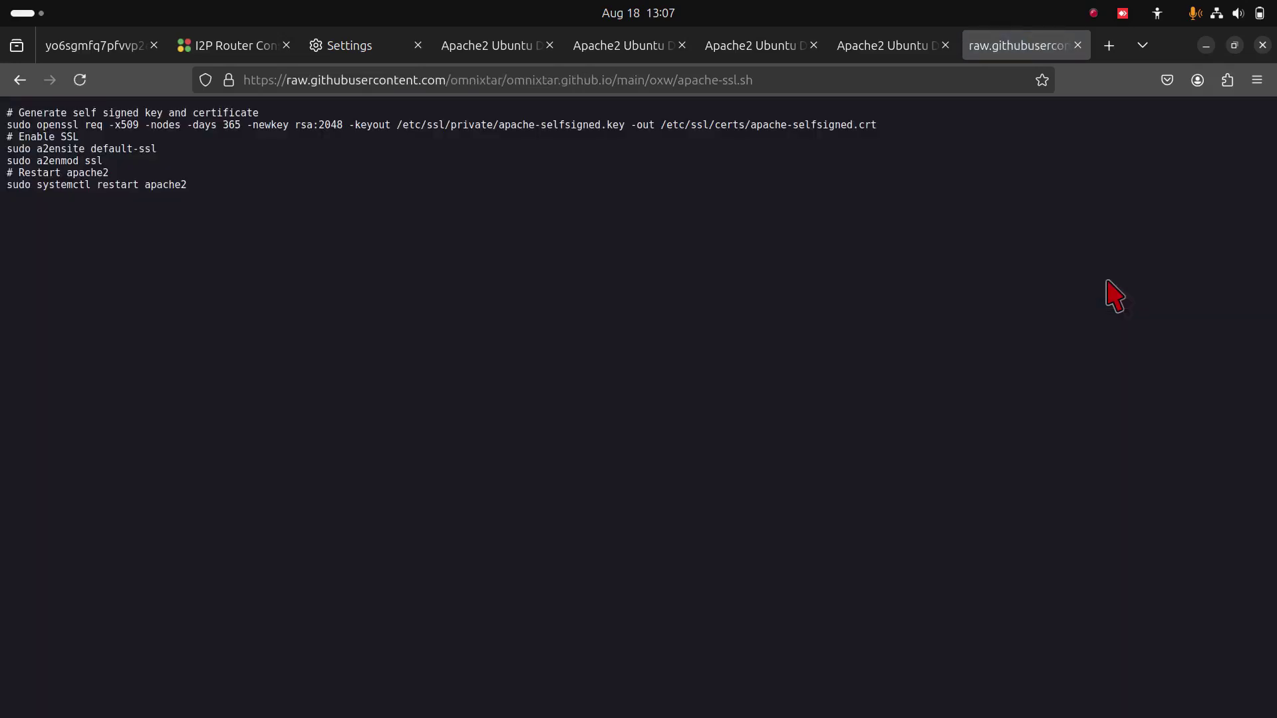
{"action": "key", "text": "ctrl+plus"}
{"action": "key", "text": "ctrl+plus"}
{"action": "key", "text": "ctrl+plus"}
{"action": "key", "text": "ctrl+plus"}
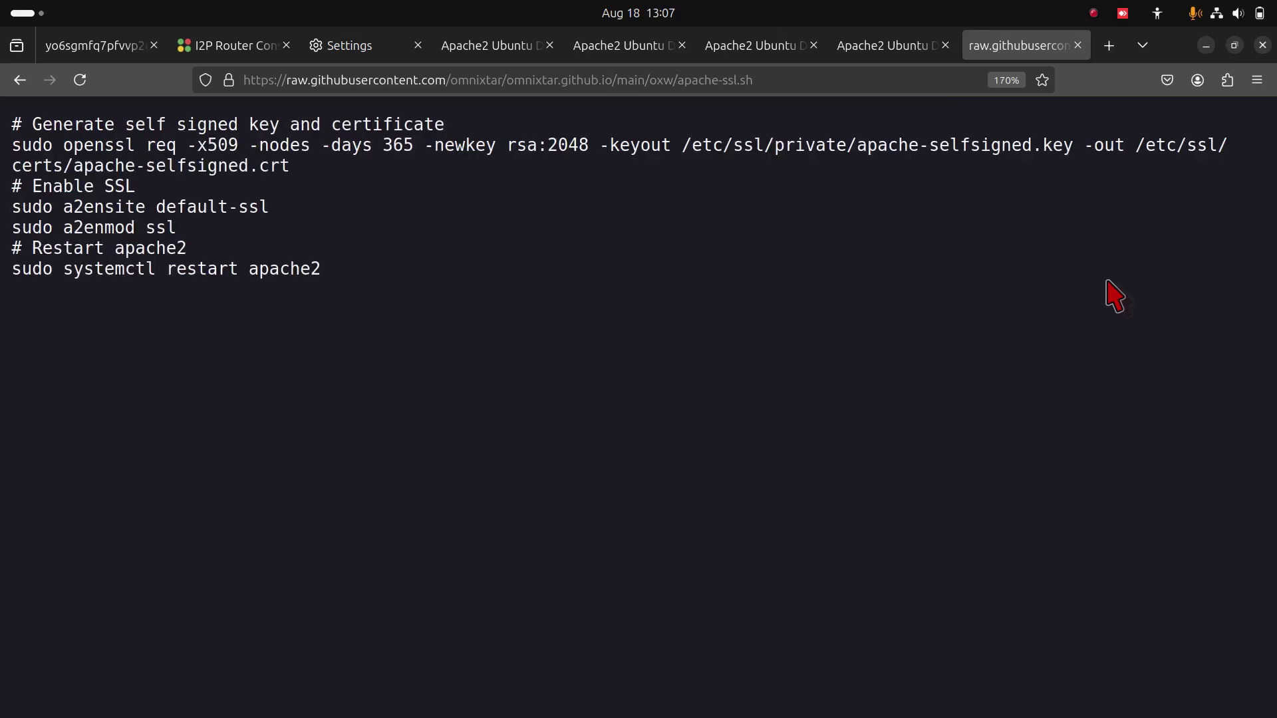
{"action": "key", "text": "ctrl+plus"}
{"action": "key", "text": "ctrl+plus"}
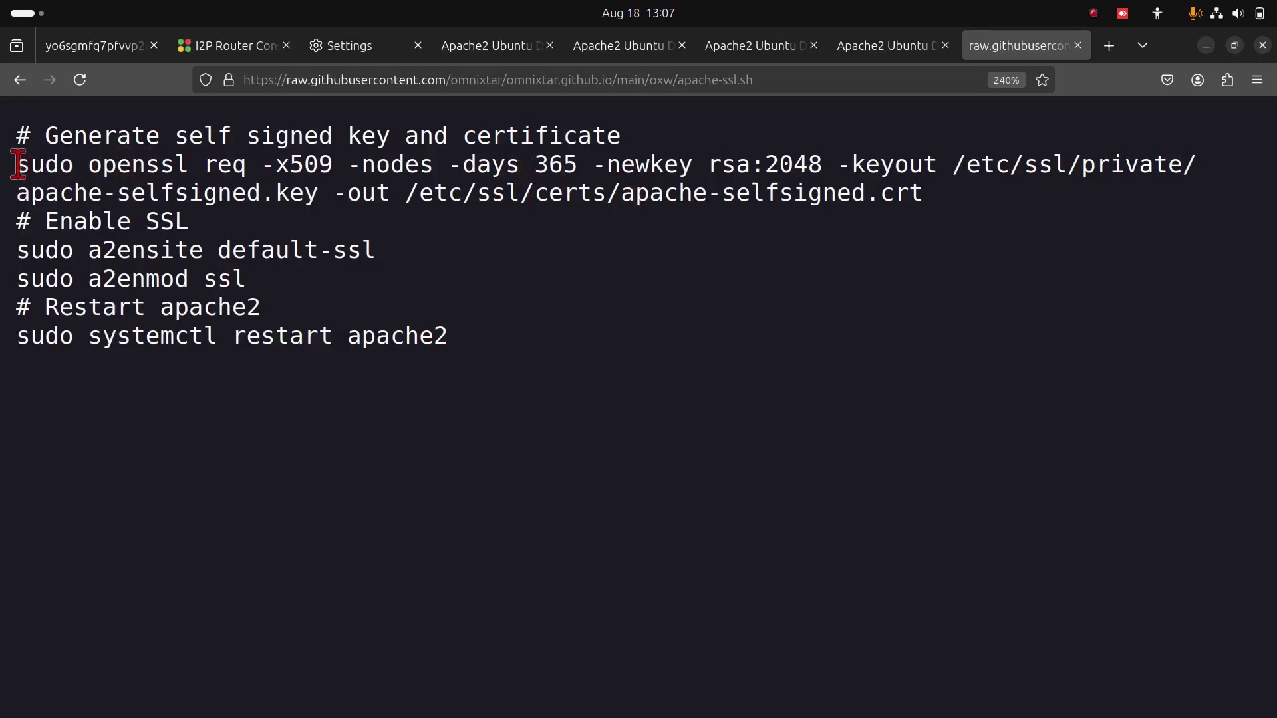
{"action": "left_click_drag", "start_coordinate": [18, 164], "coordinate": [9, 223]}
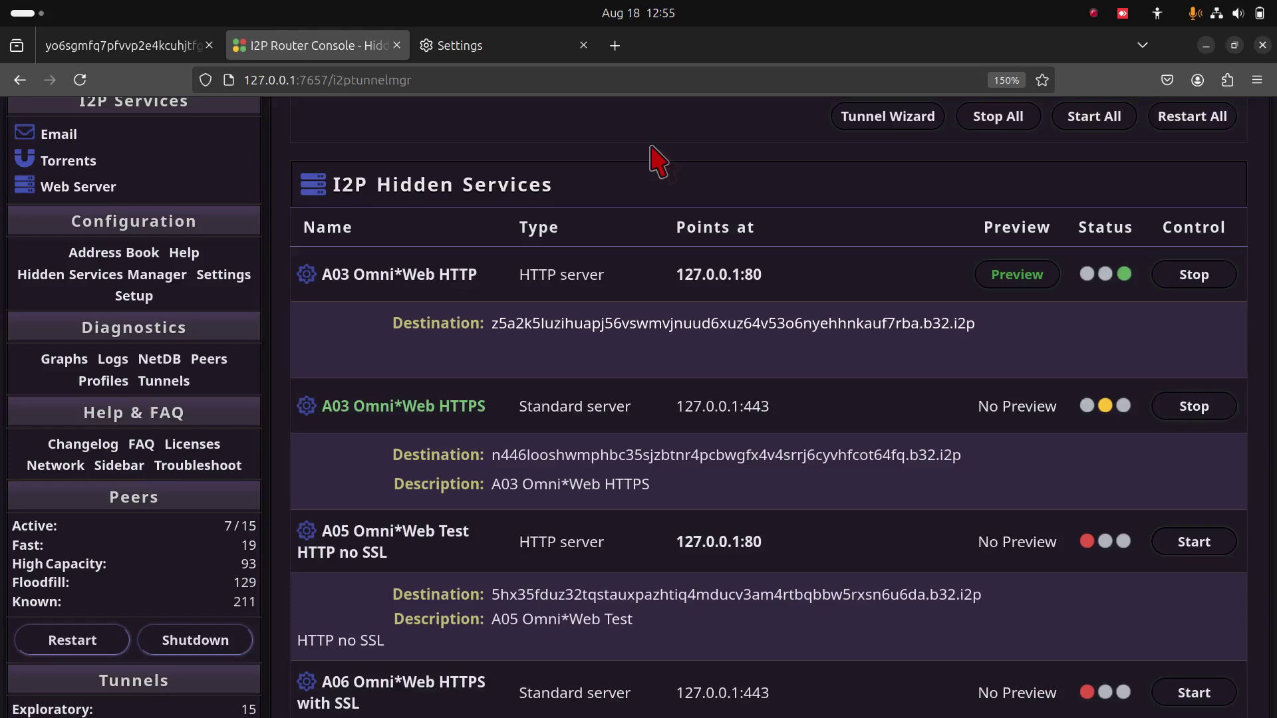
{"action": "left_click", "coordinate": [615, 45]}
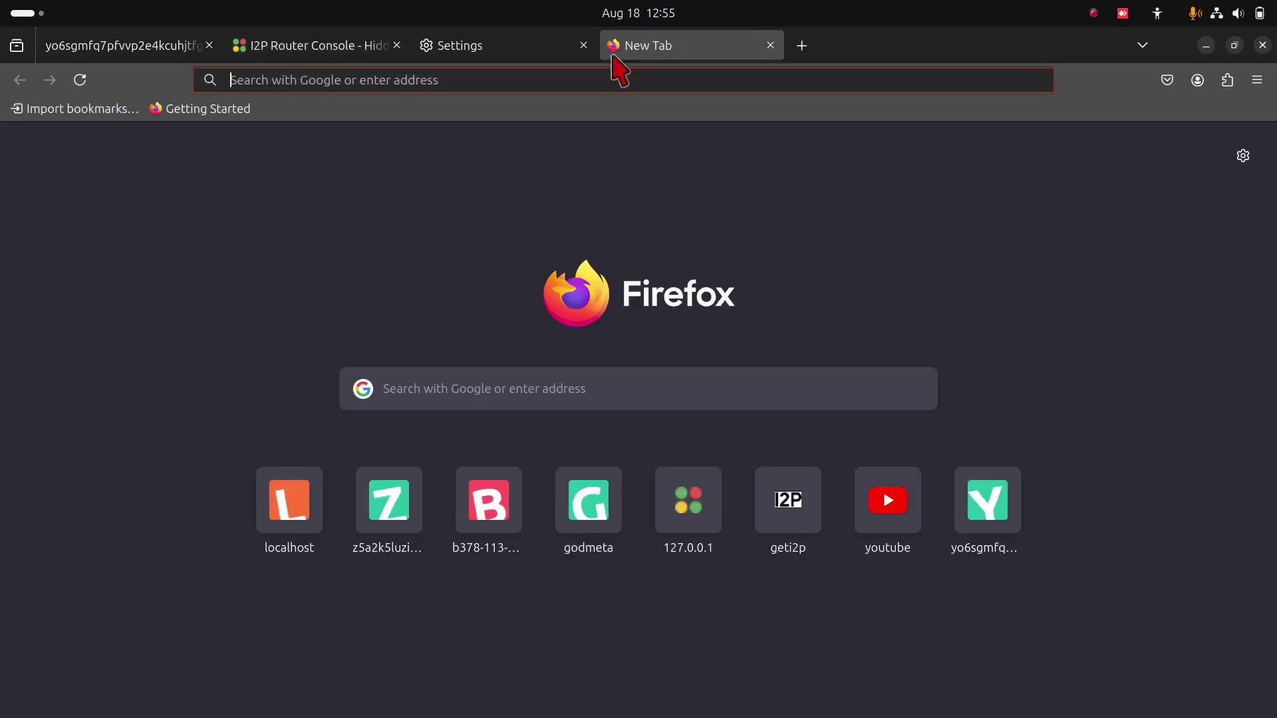
{"action": "left_click", "coordinate": [628, 80]}
{"action": "type", "text": "z5a2k5luzihuapj56vswmvjnuud6xuz64v53o6nyehhnkauf7rba.b32.i2p"}
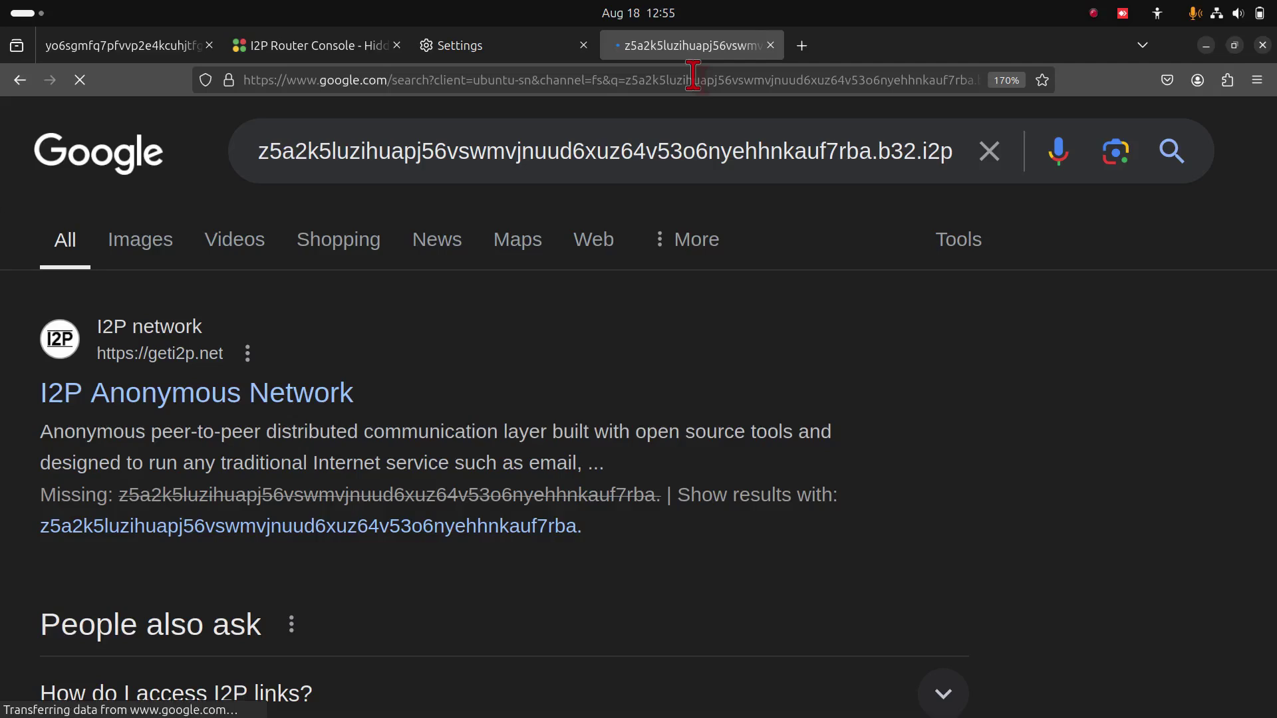
{"action": "left_click", "coordinate": [693, 74]}
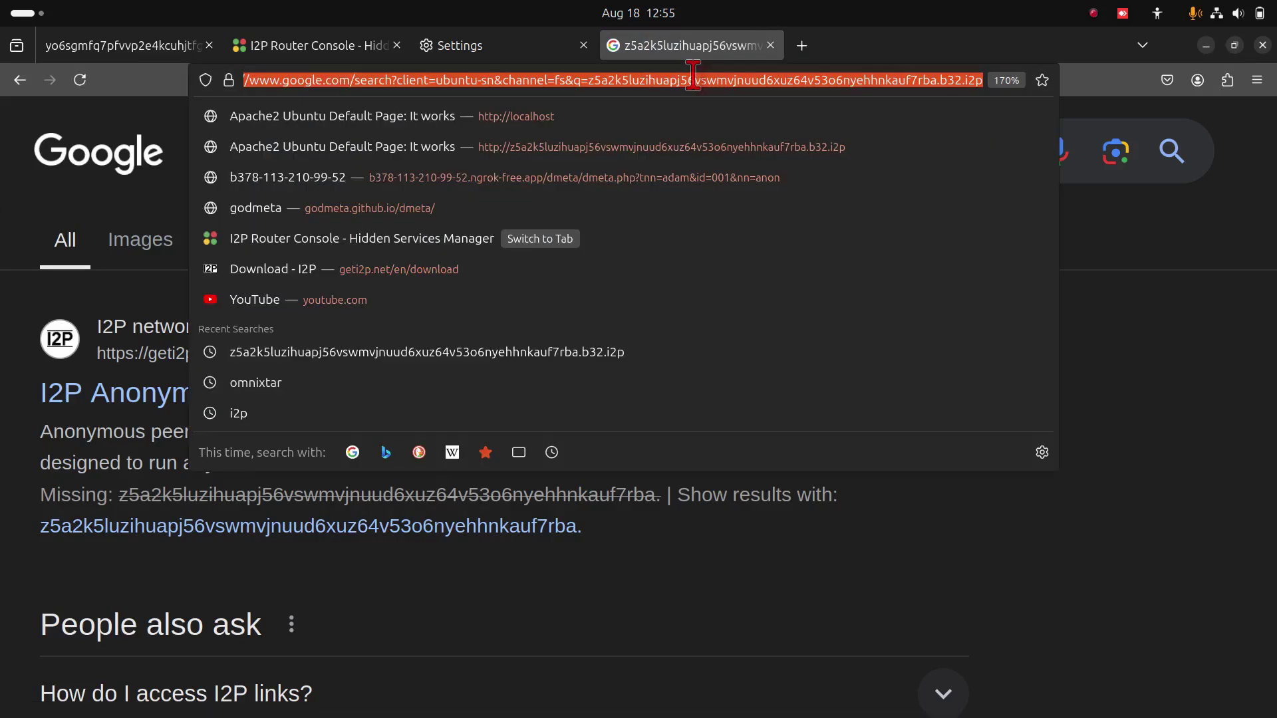
{"action": "type", "text": "http"}
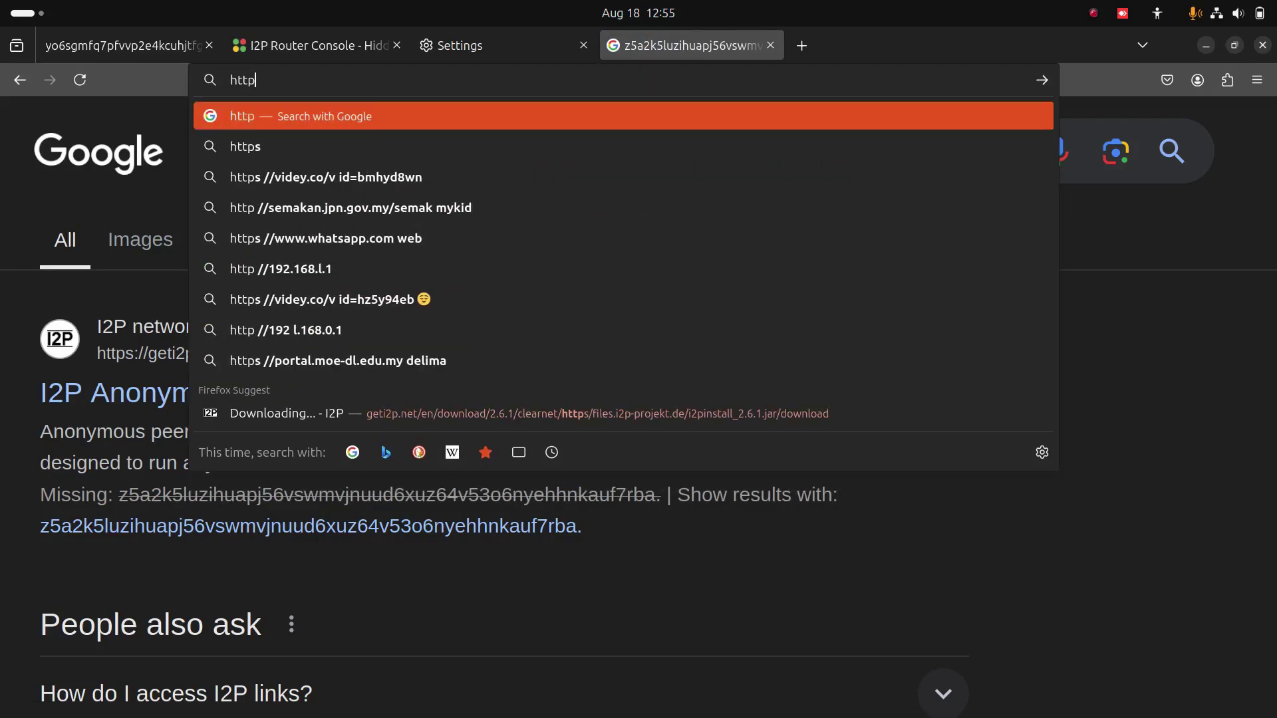
{"action": "type", "text": "://"}
{"action": "type", "text": "z5a2k5luzihuapj56vswmvjnuud6xuz64v53o6nyehhnkauf7rba.b32.i2p"}
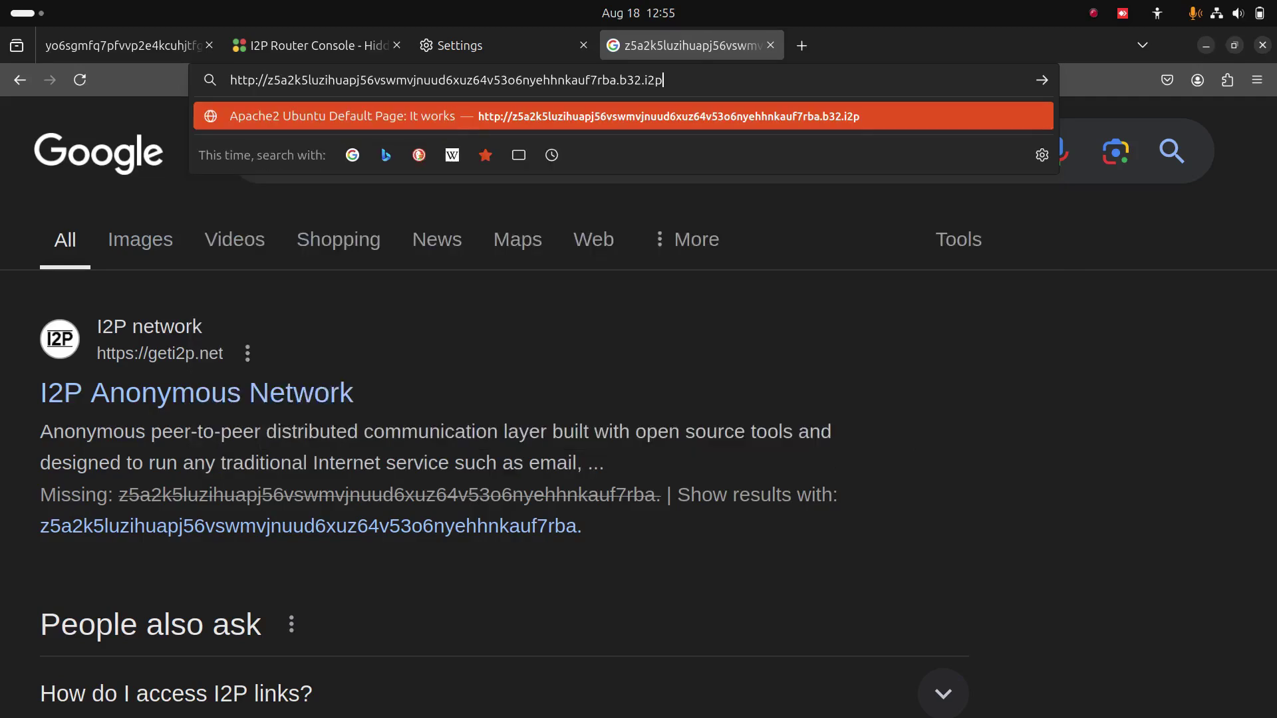
{"action": "key", "text": "Return"}
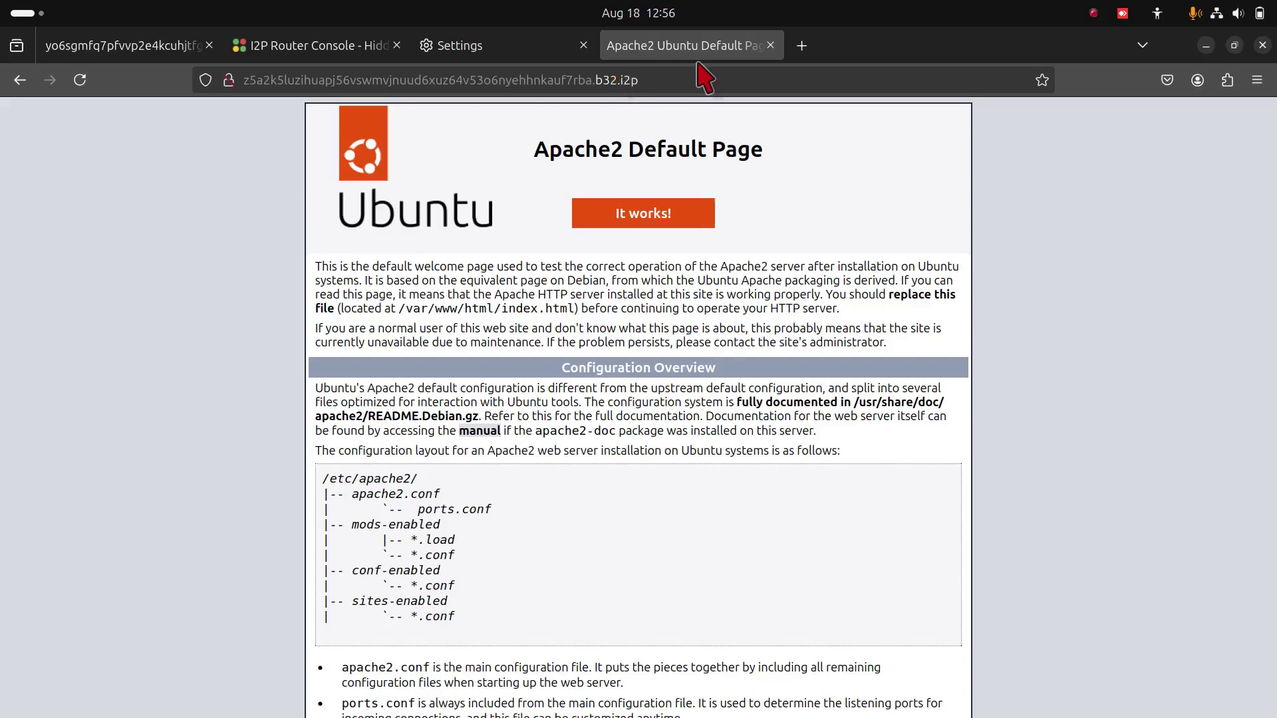
Load localhost in another new tab, then switch back to the I2P Router Console tab
{"action": "left_click", "coordinate": [801, 46]}
{"action": "type", "text": "localhost/"}
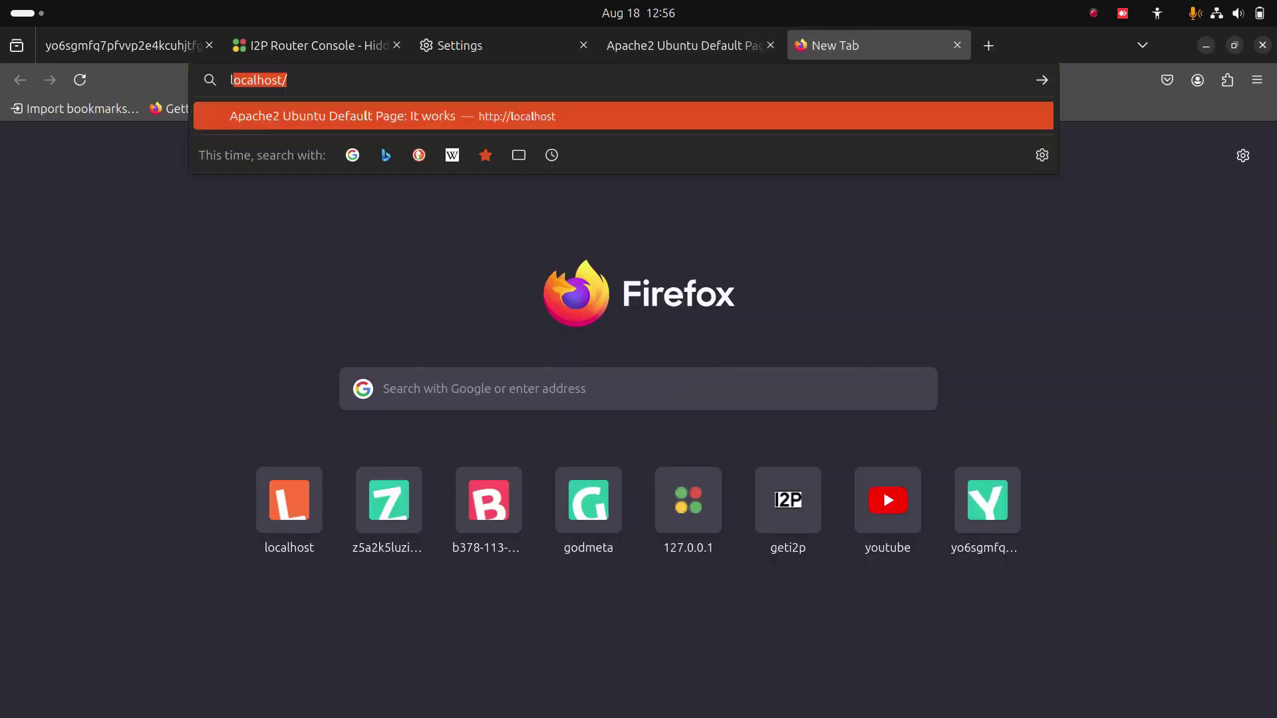
{"action": "key", "text": "Right"}
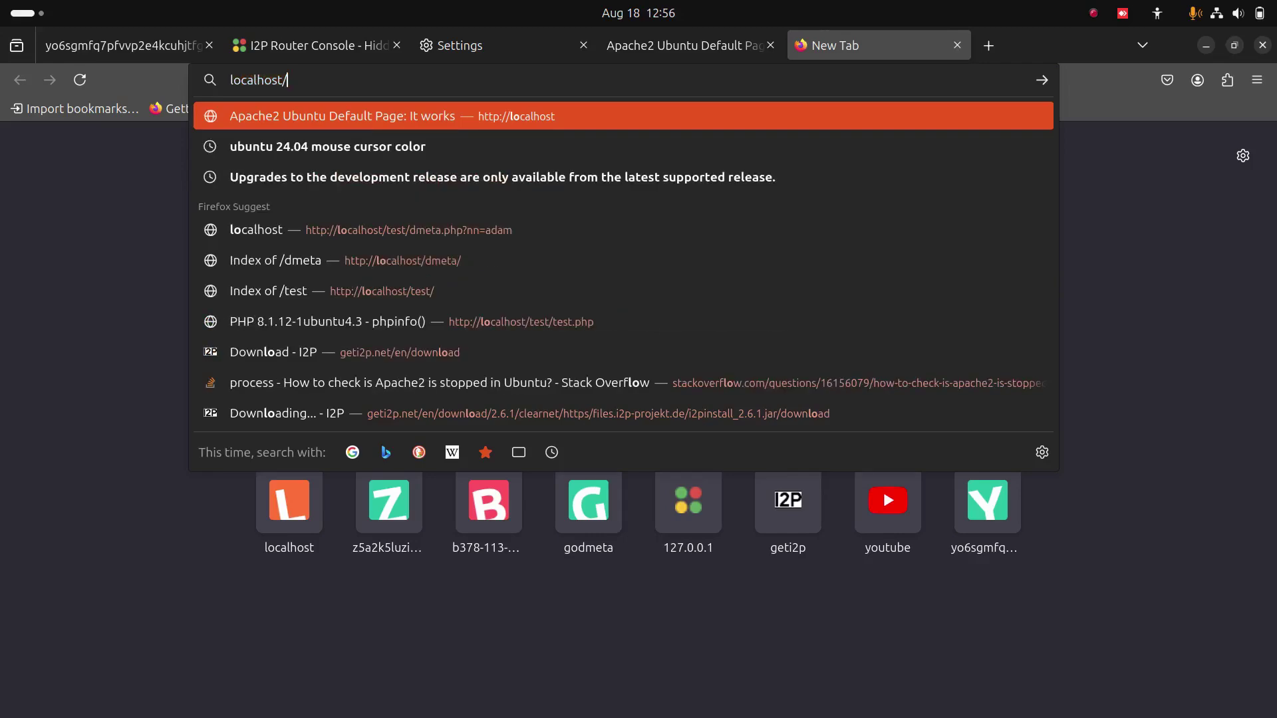
{"action": "key", "text": "Return"}
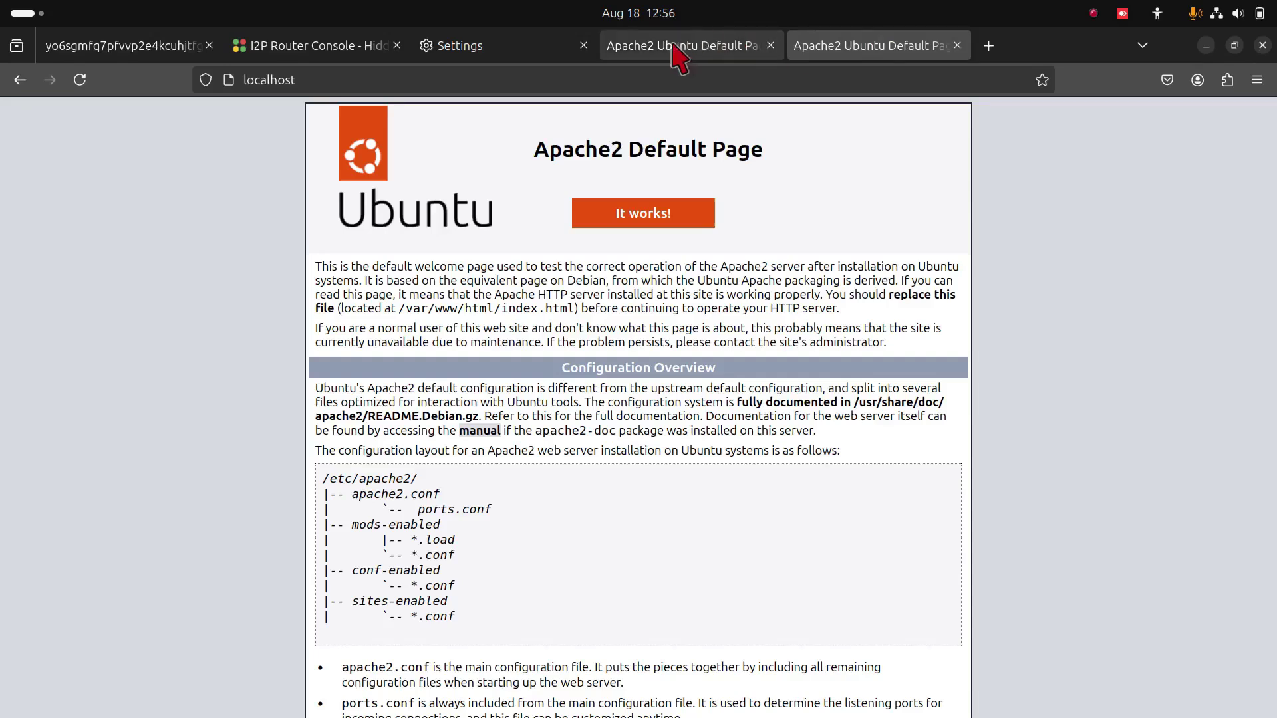
{"action": "left_click", "coordinate": [322, 52]}
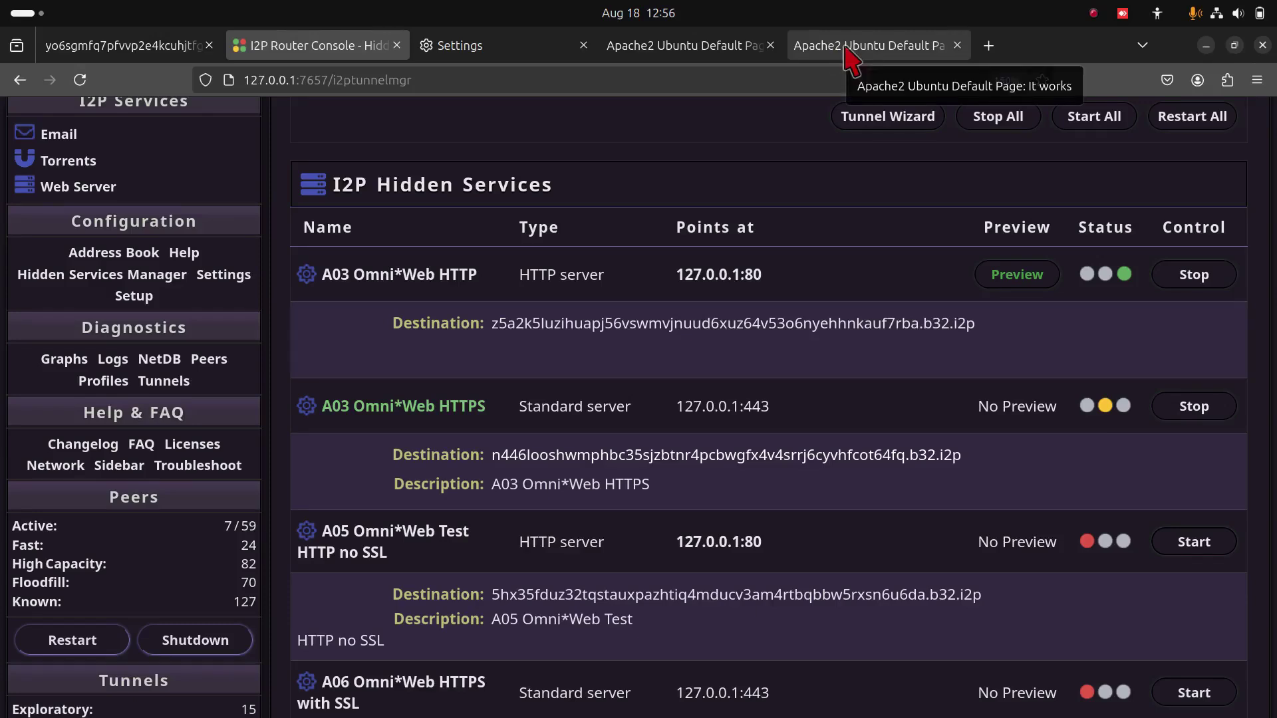
{"action": "left_click", "coordinate": [990, 46]}
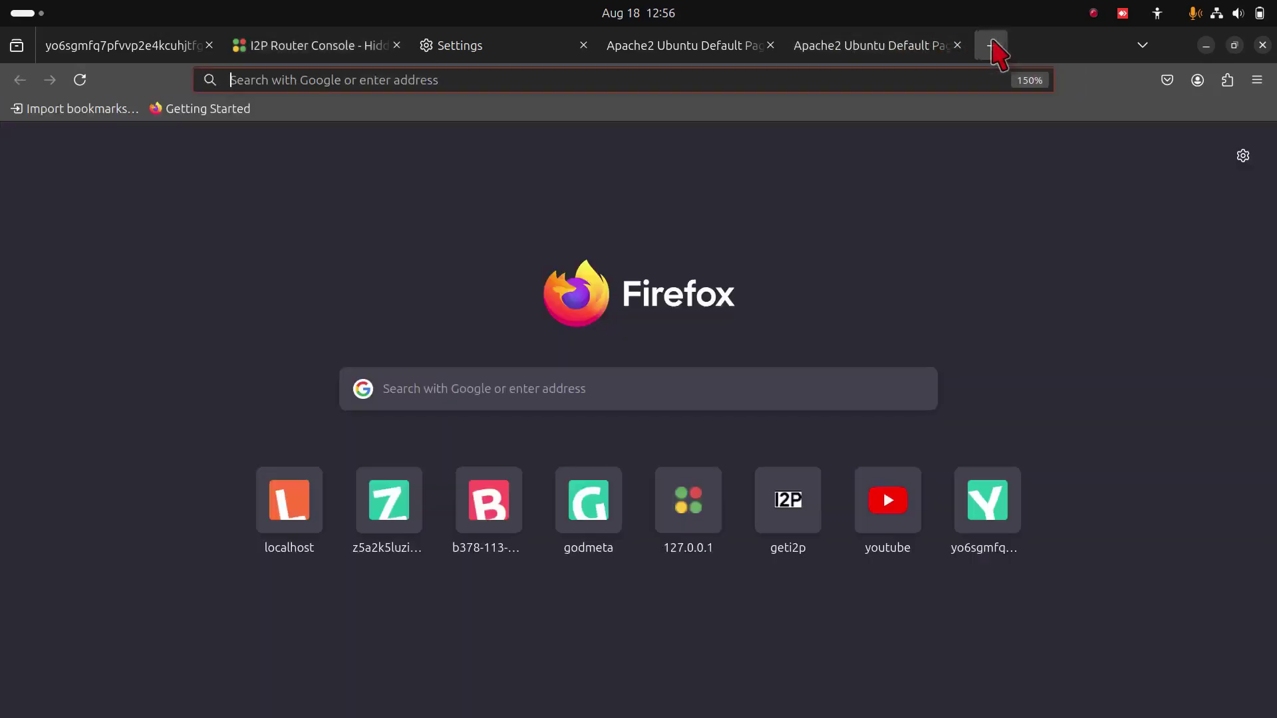
{"action": "type", "text": "n446looshwmphbc35sjzbtnr4pcbwgfx4v4srrj6cyvhfcot64fq.b32.i2p"}
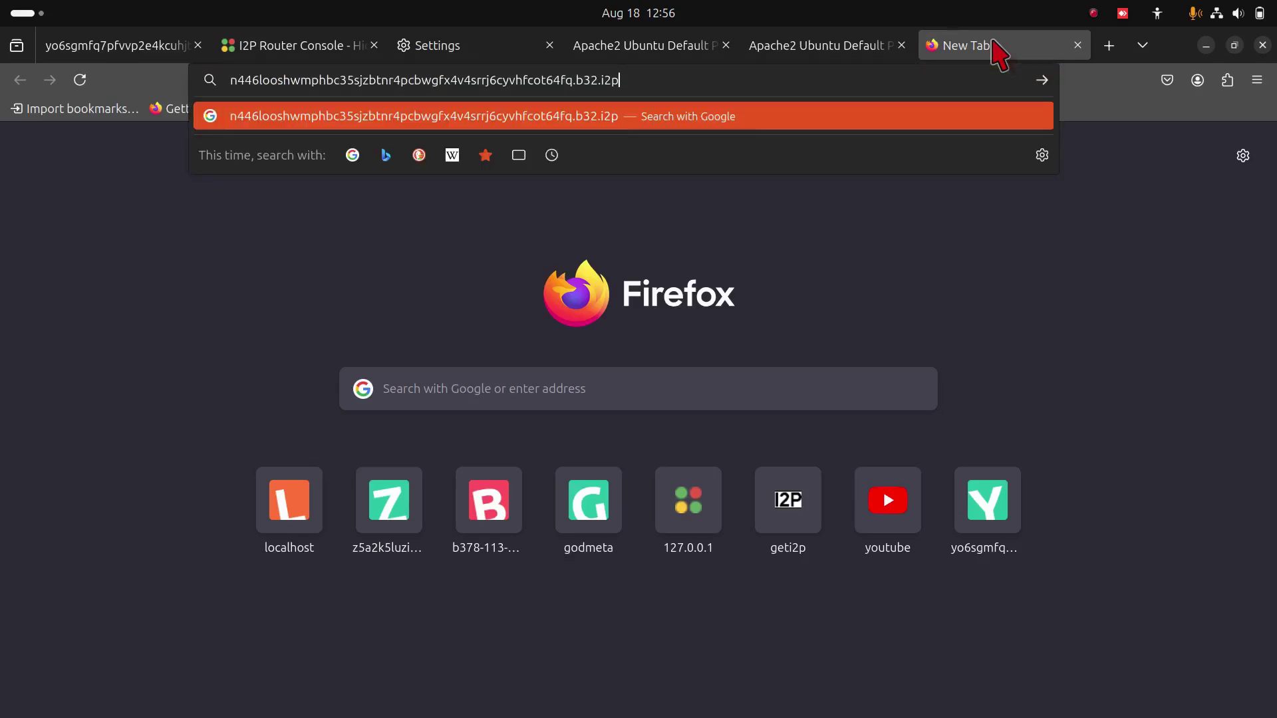
{"action": "type", "text": "https://"}
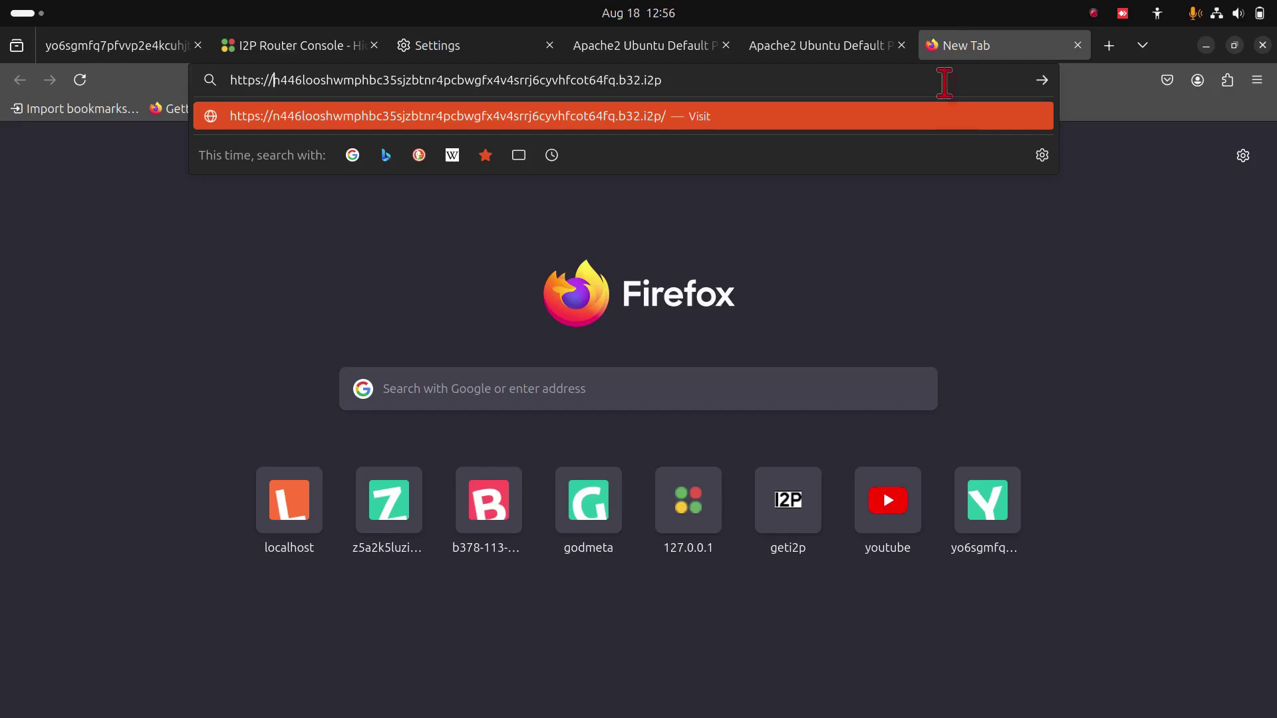
{"action": "key", "text": "Return"}
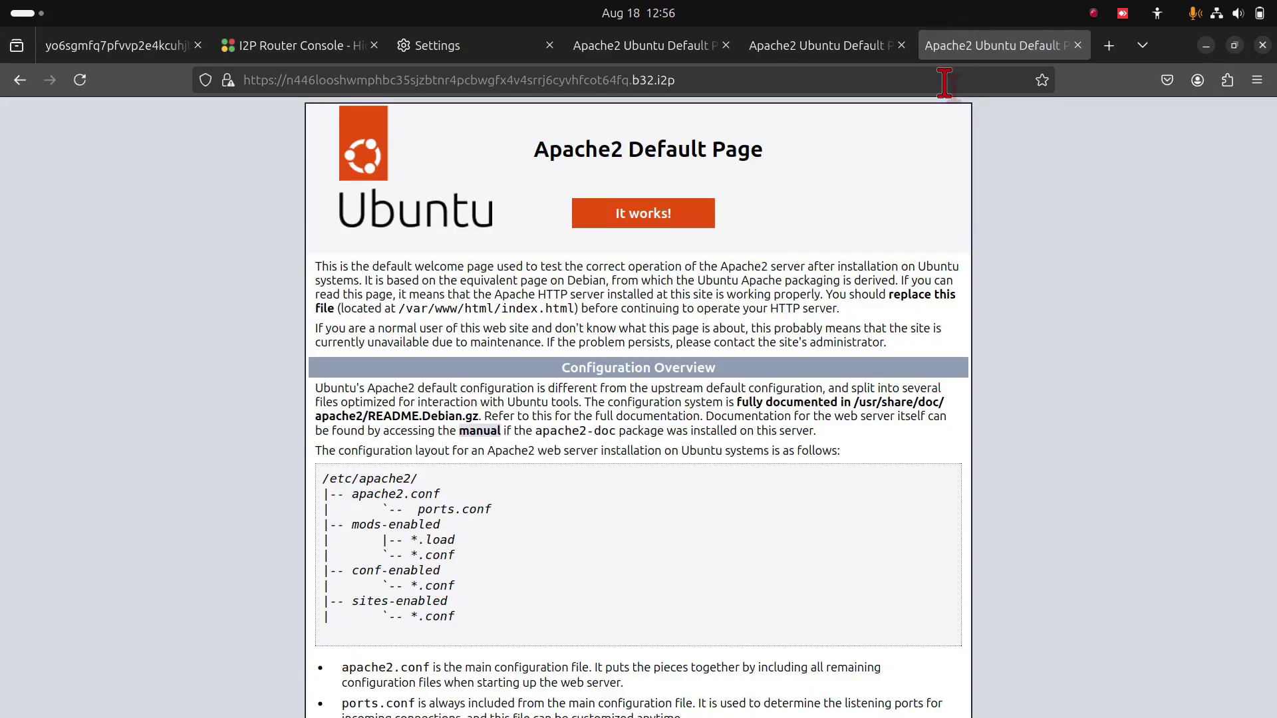
{"action": "left_click", "coordinate": [1108, 46]}
{"action": "type", "text": "h"}
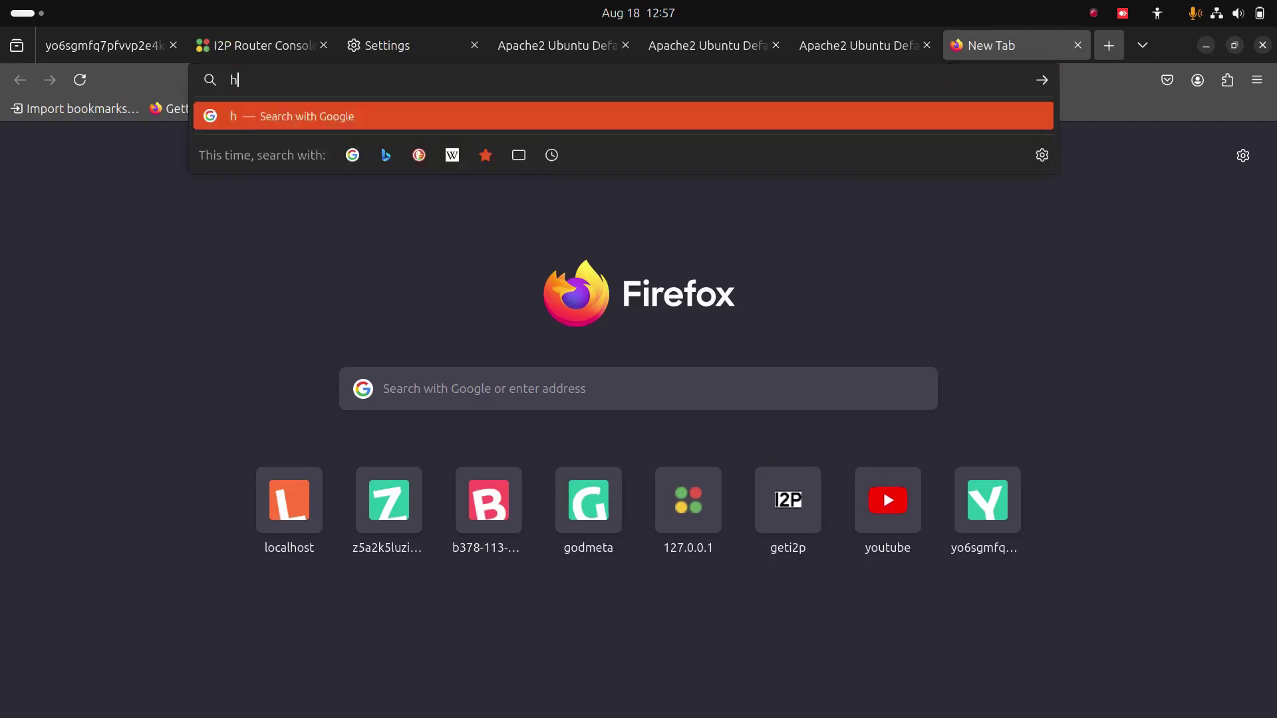
{"action": "type", "text": "ttps://localhost/"}
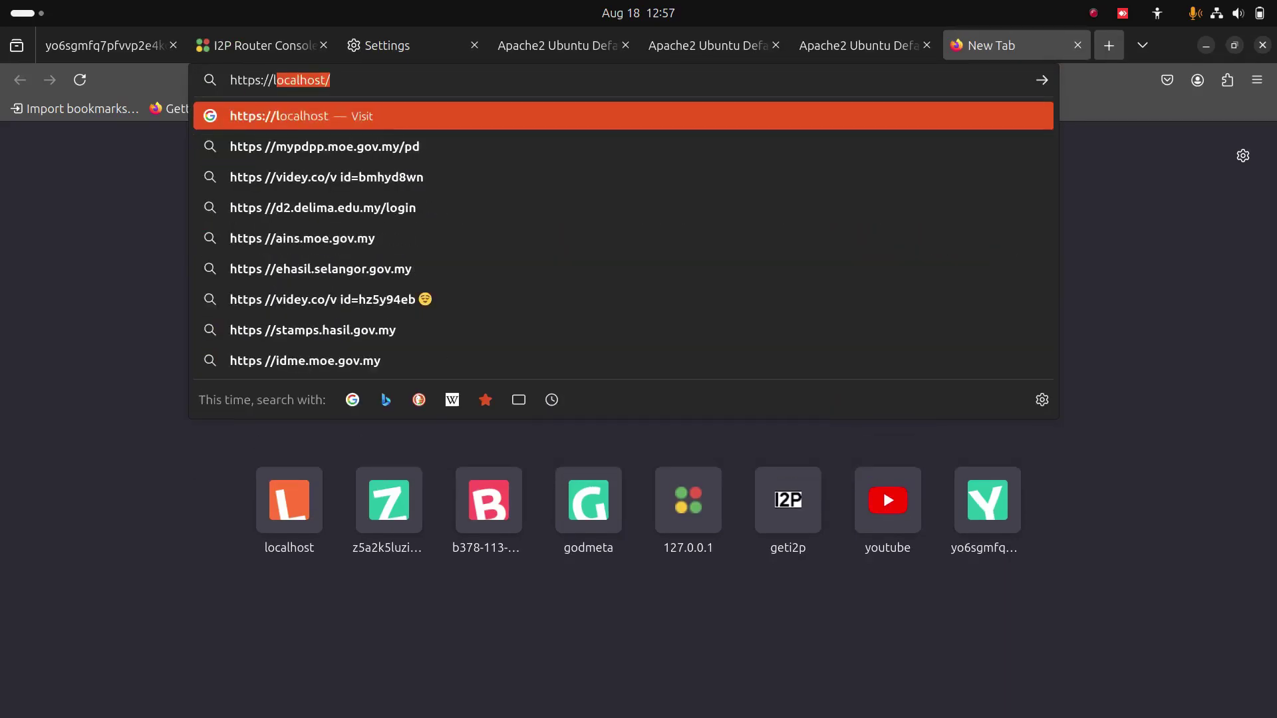
{"action": "key", "text": "Right"}
{"action": "key", "text": "Return"}
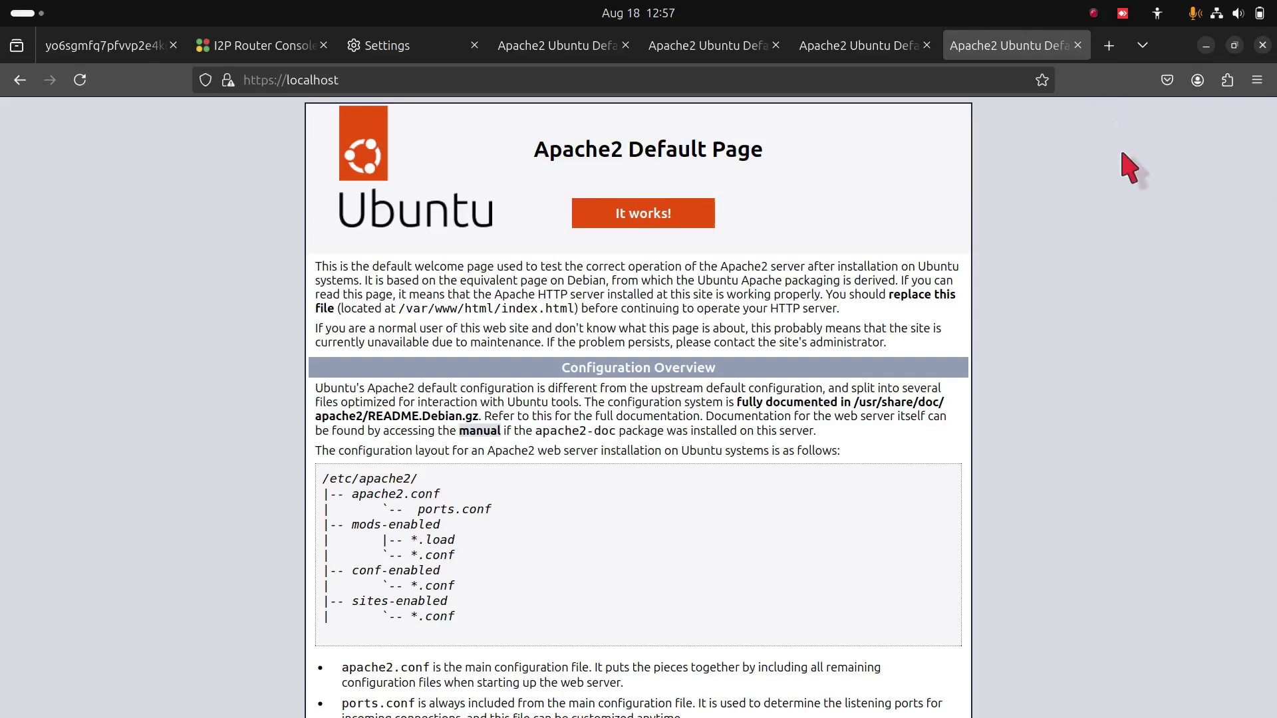
{"action": "left_click", "coordinate": [857, 52]}
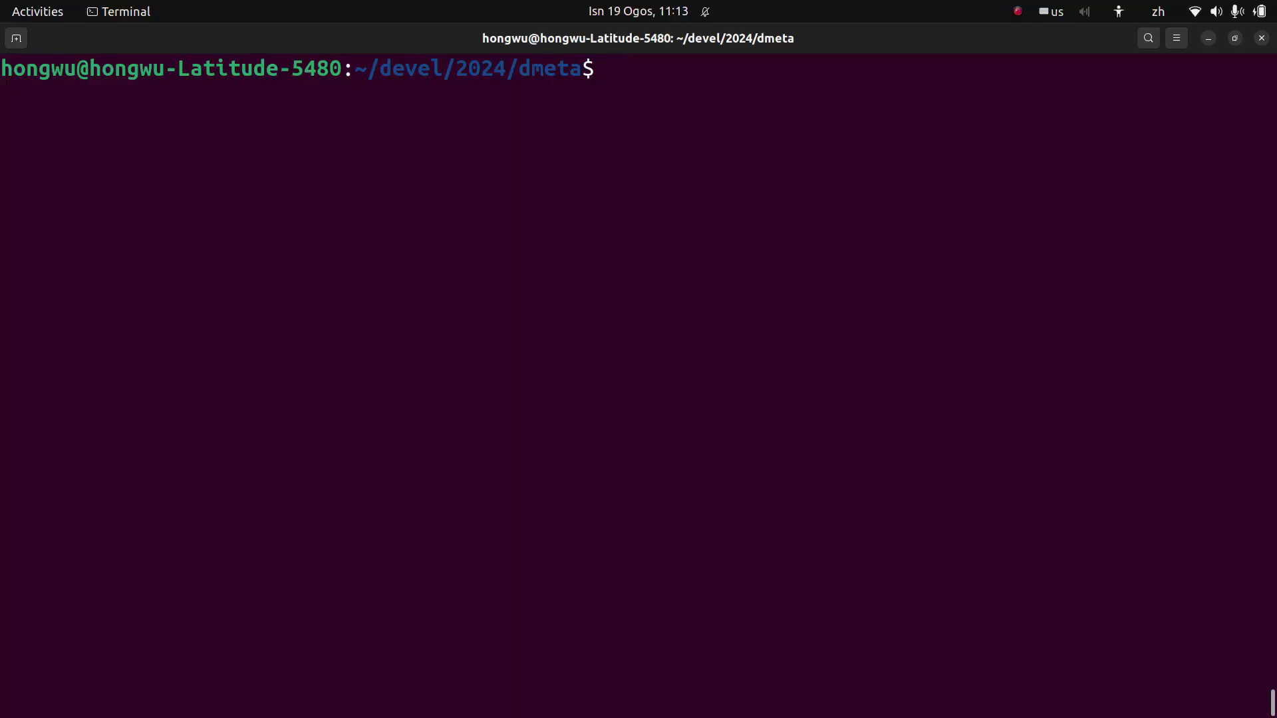
{"action": "type", "text": "curl -k -x http://127.0.0.1:4444 https://yo6sgmfq7pfvvp2e4kcuhjtfg7wfltt63igwcukhbmuqm6lu3a3a.b32.i2p/oxw-202407/oxw/oxw.html"}
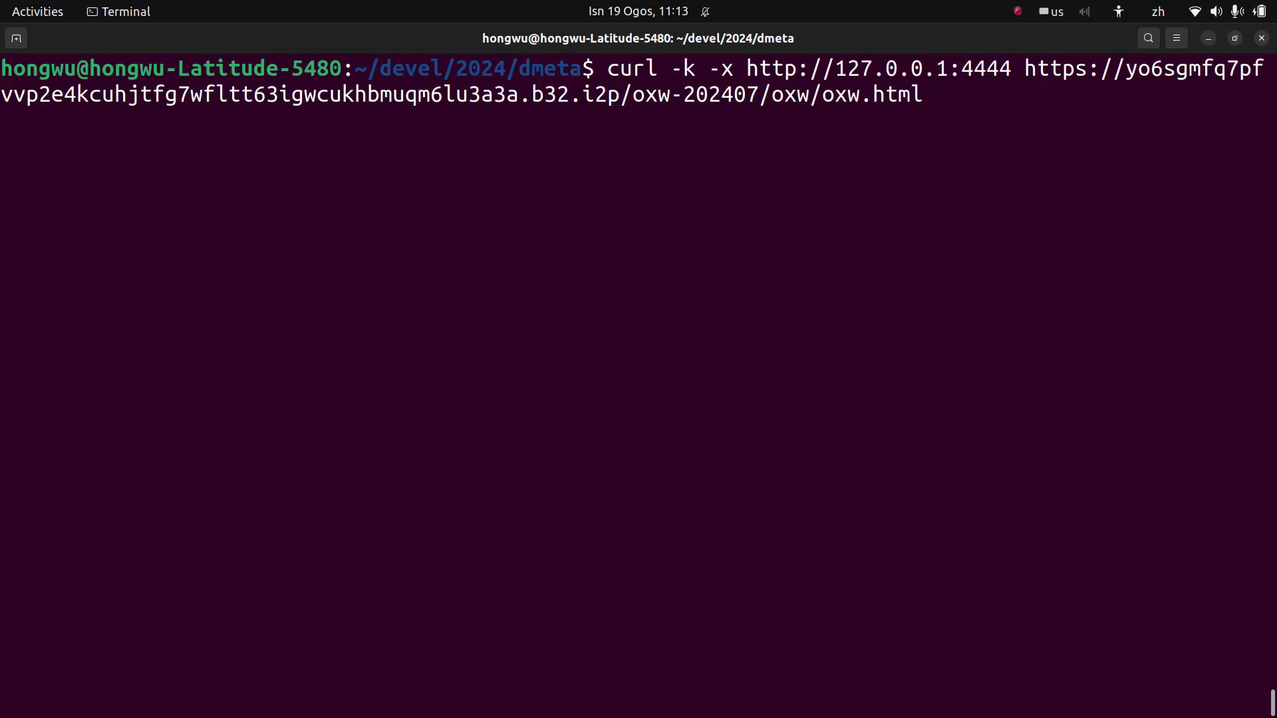
{"action": "key", "text": "Return"}
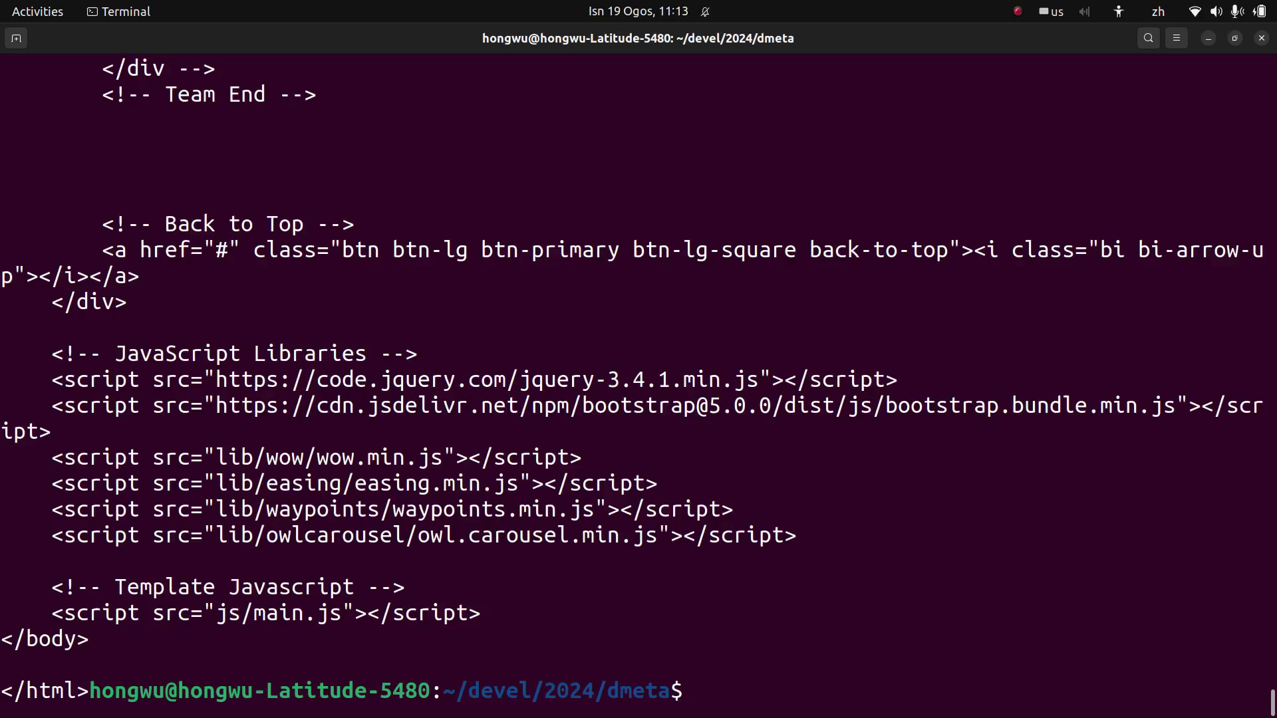